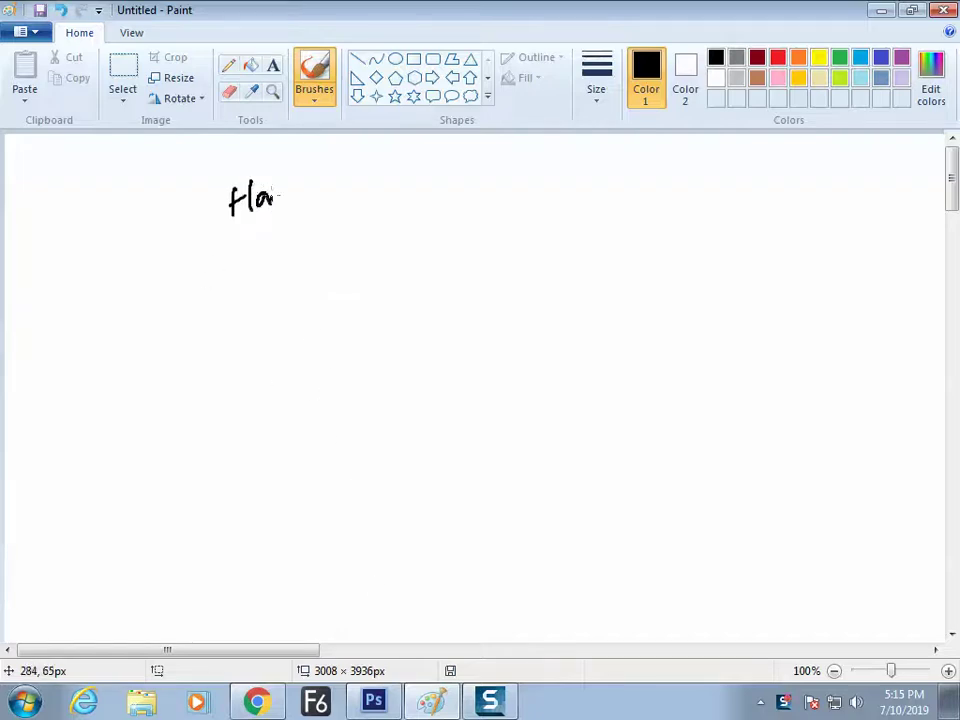
# Handwrite the title "How to make Image Brush" in black across the upper part of the blank canvas.
pyautogui.moveTo(276, 198); pyautogui.dragTo(285, 195)
pyautogui.moveTo(318, 175); pyautogui.dragTo(320, 202)
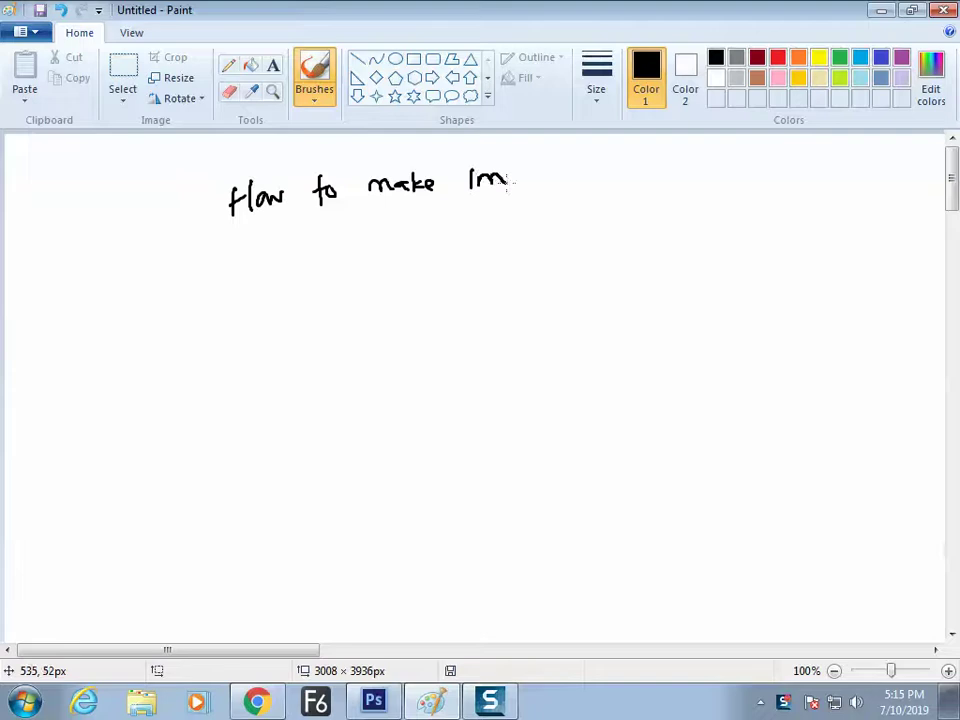
pyautogui.moveTo(523, 170)
pyautogui.mouseDown()
pyautogui.moveTo(520, 237)
pyautogui.moveTo(537, 182)
pyautogui.moveTo(570, 188)
pyautogui.mouseUp()
pyautogui.moveTo(578, 186); pyautogui.dragTo(600, 180)
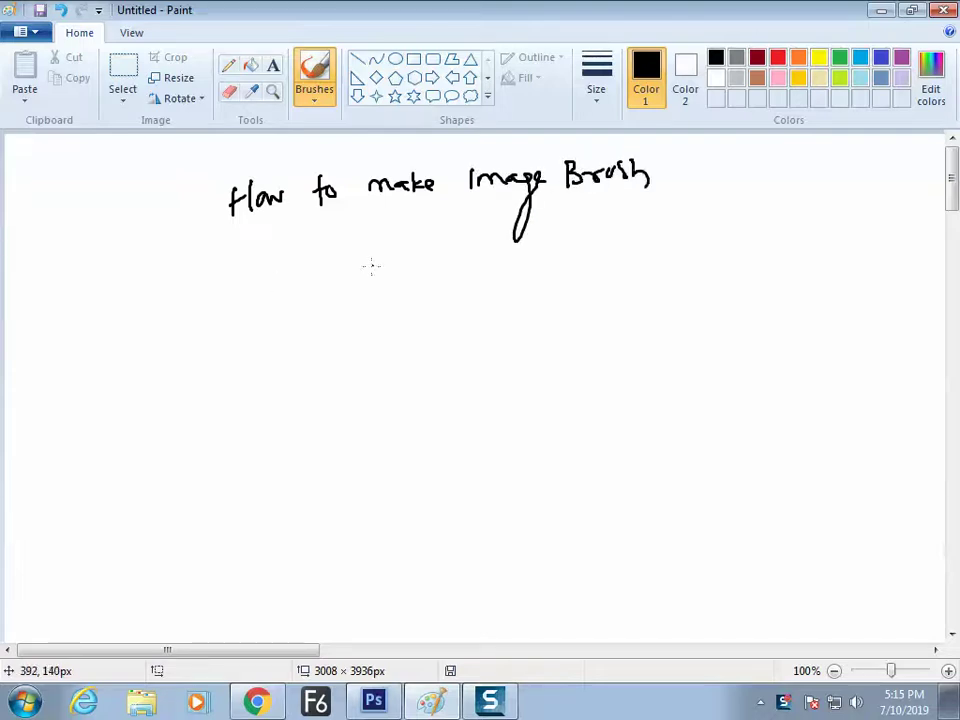
# Switch to Chrome and search Google Images for "cloud" from the new tab.
pyautogui.click(372, 702)
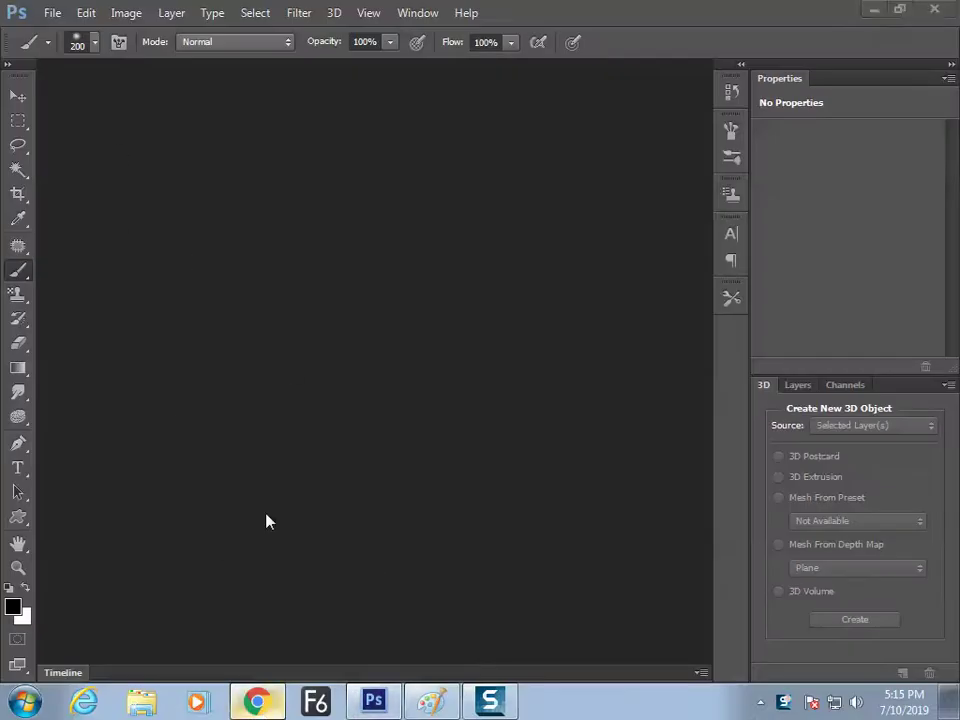
pyautogui.click(257, 702)
pyautogui.click(478, 20)
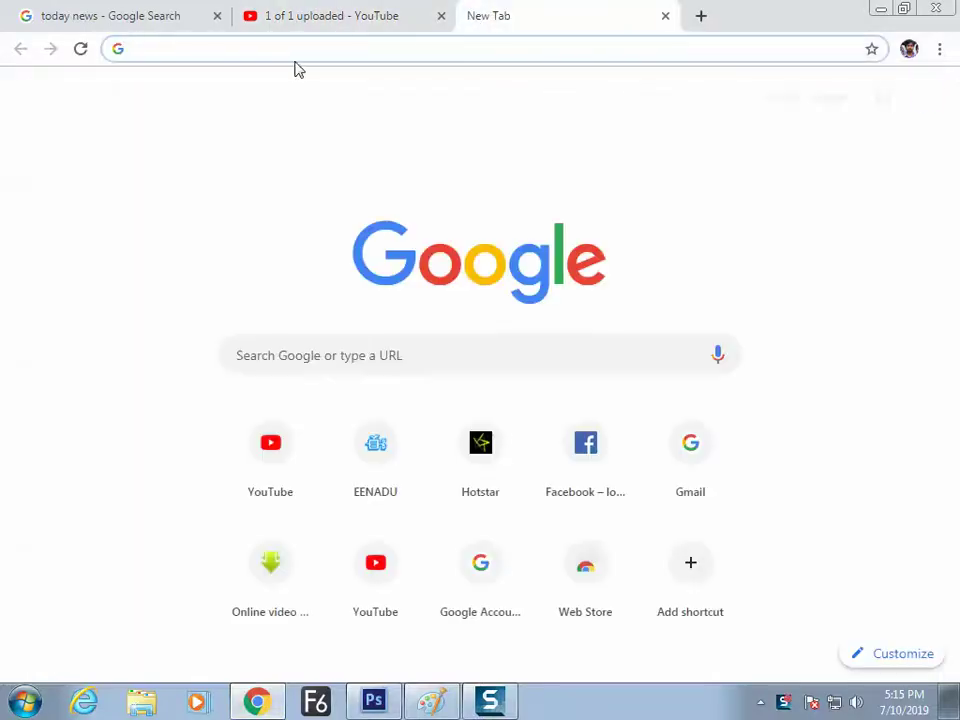
pyautogui.click(310, 351)
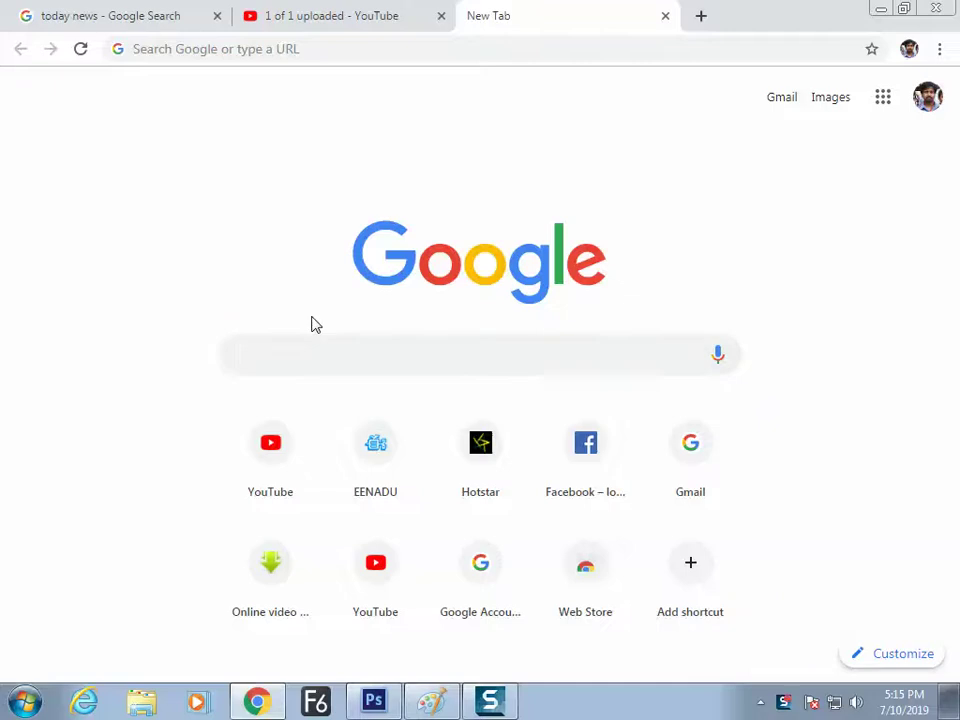
pyautogui.write('cloud')
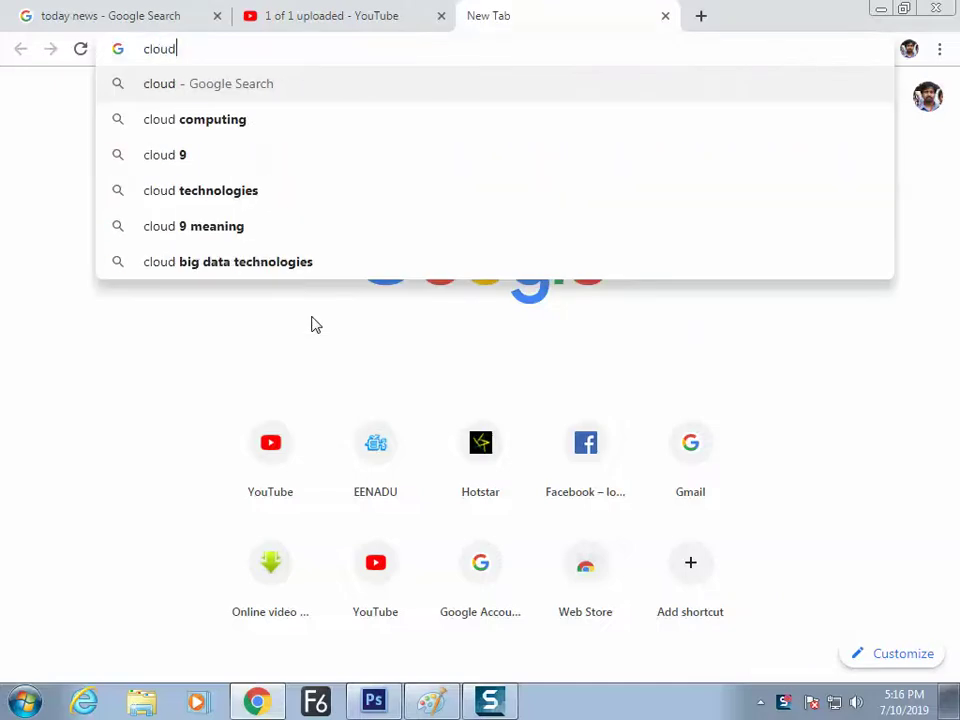
pyautogui.press('Return')
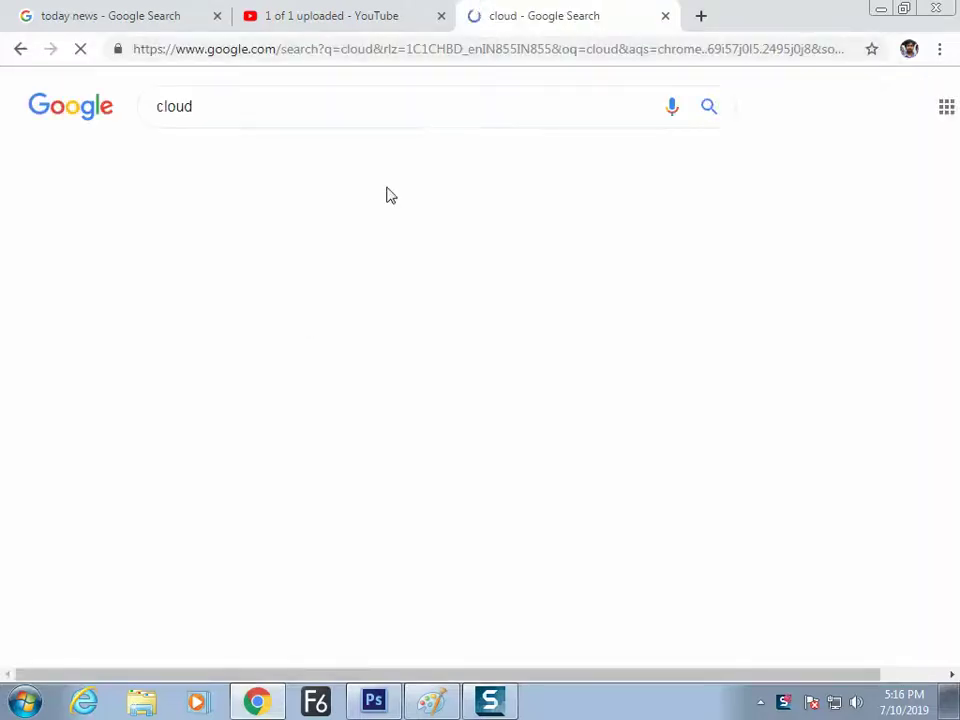
pyautogui.click(252, 167)
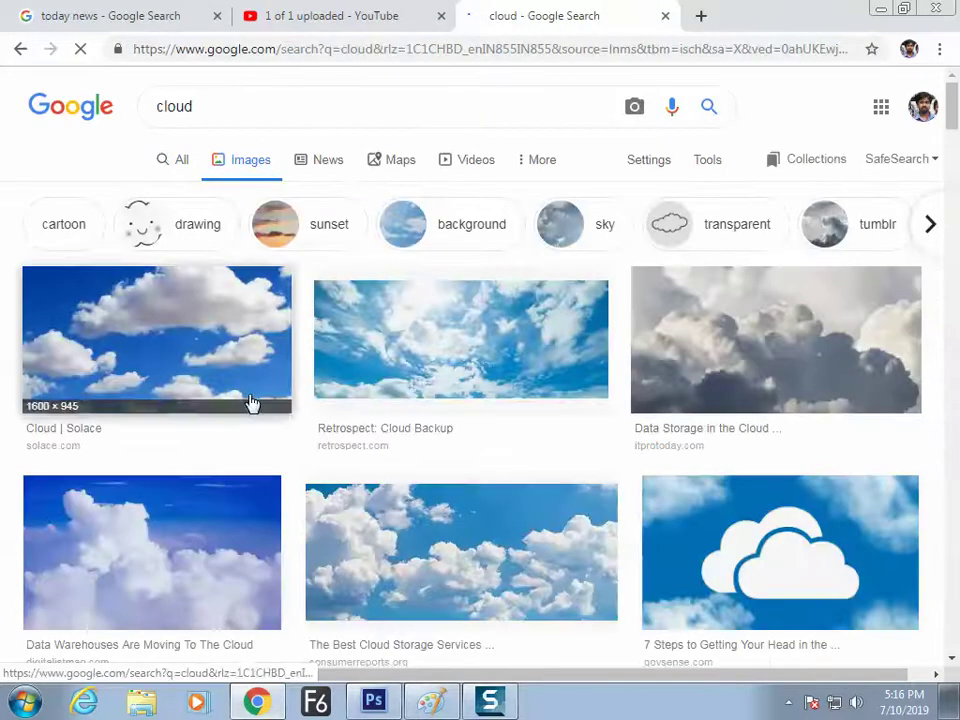
# Copy the tsicloud.com image of a single small white cloud on a plain blue sky.
pyautogui.moveTo(955, 120); pyautogui.dragTo(954, 156)
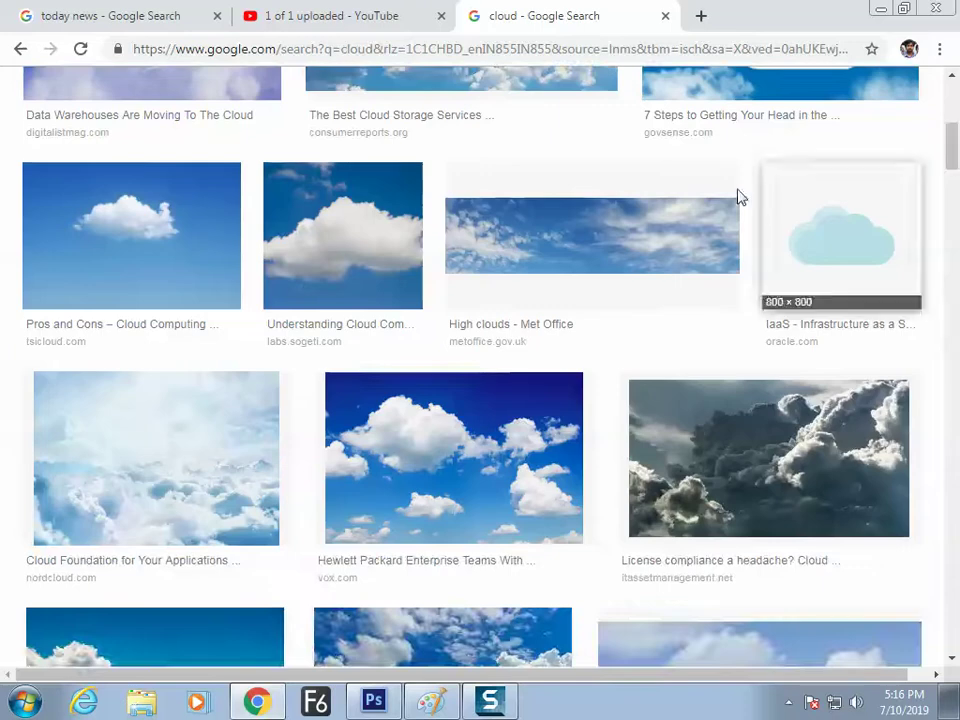
pyautogui.rightClick(129, 230)
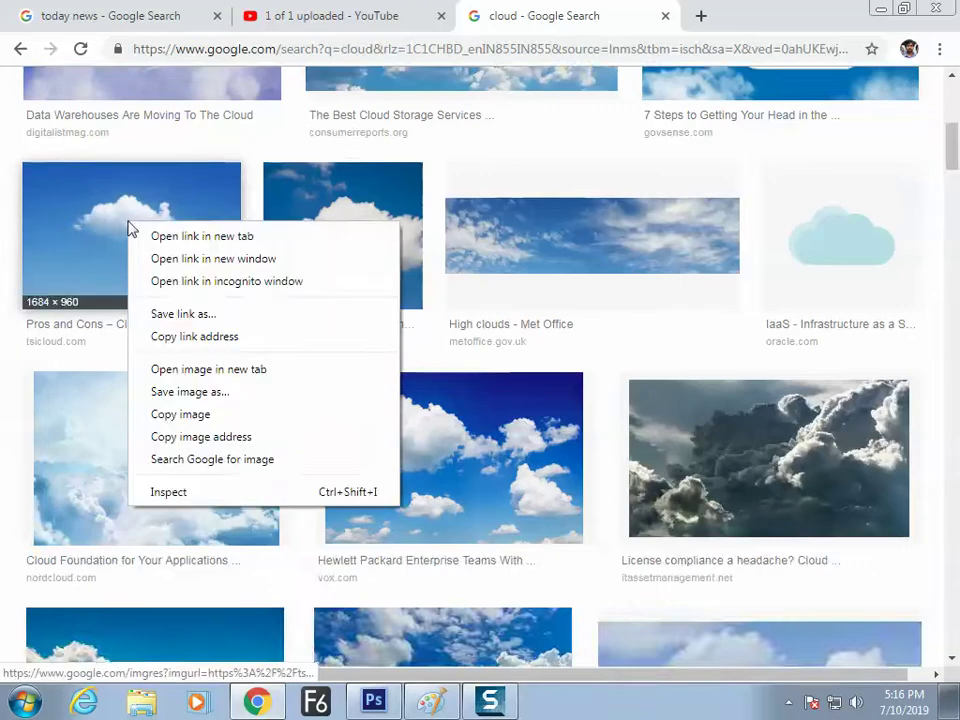
pyautogui.click(175, 415)
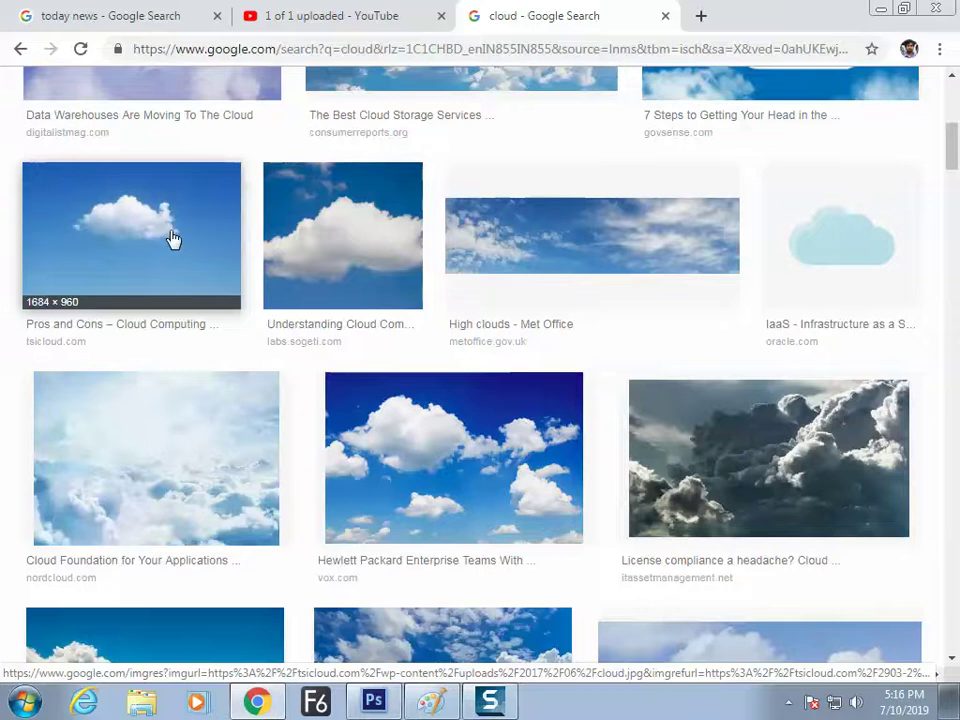
# Switch to Photoshop and create a new 298 × 169 pixel document at 72 pixels/inch in Grayscale mode with white background contents.
pyautogui.click(374, 701)
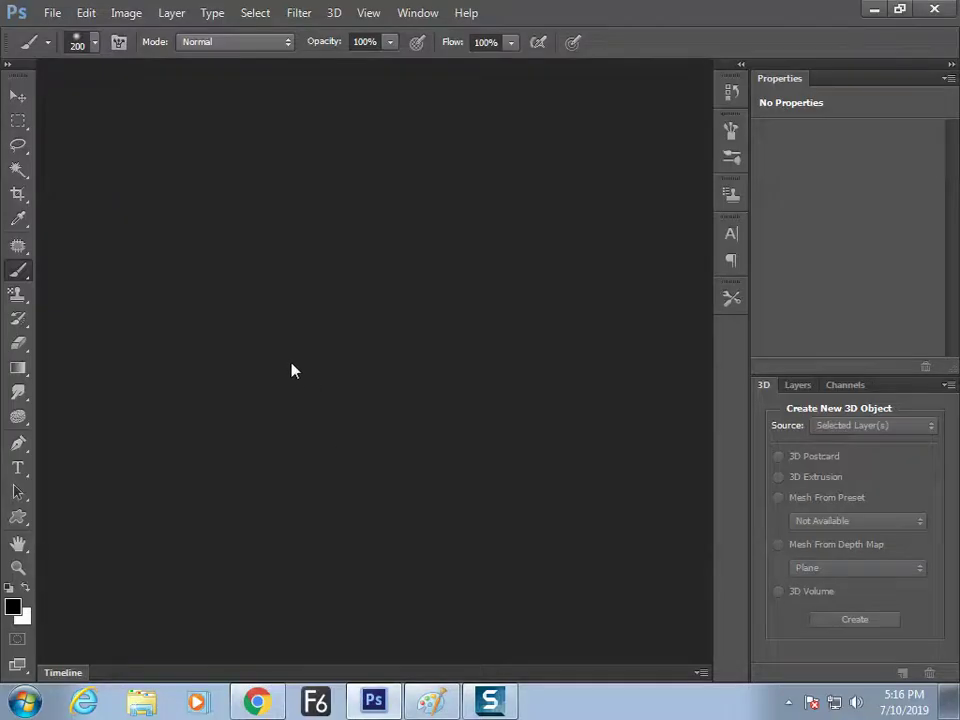
pyautogui.click(52, 14)
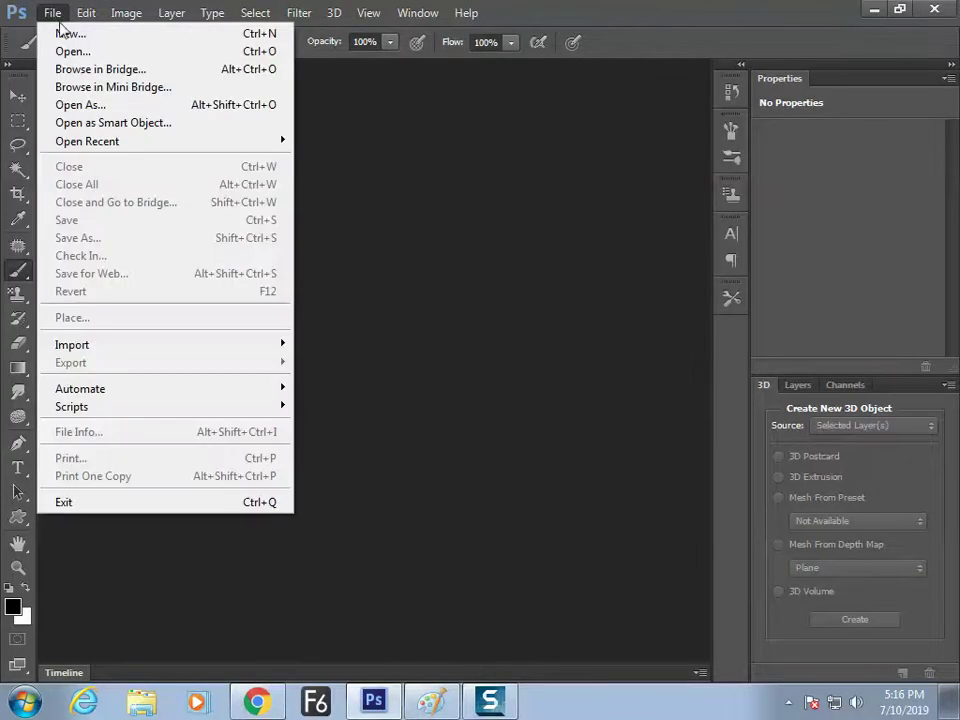
pyautogui.click(63, 35)
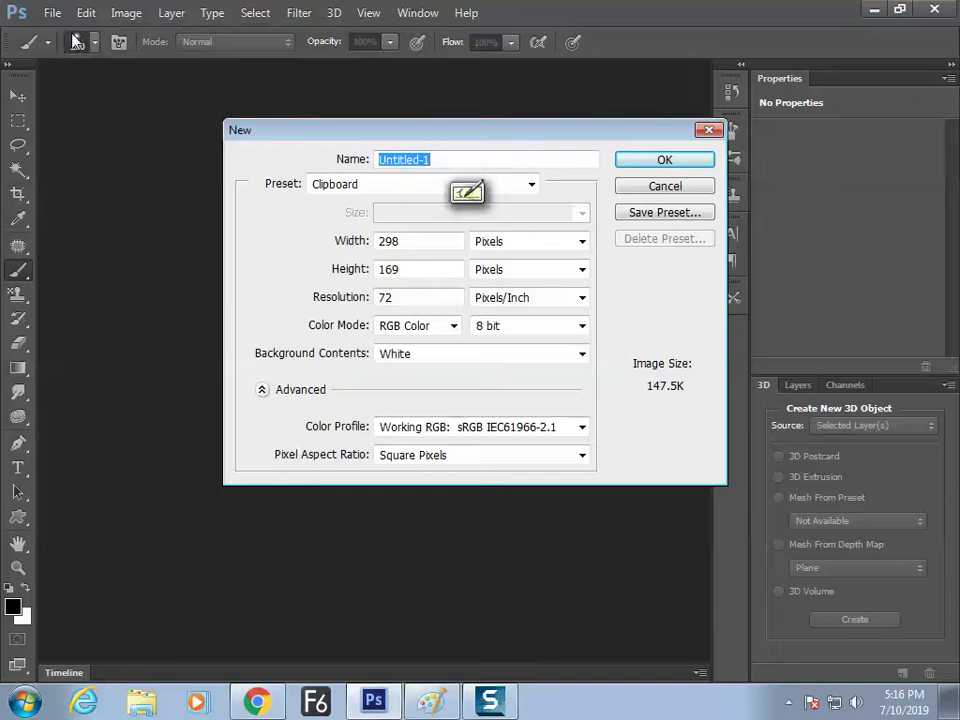
pyautogui.click(415, 326)
pyautogui.click(398, 359)
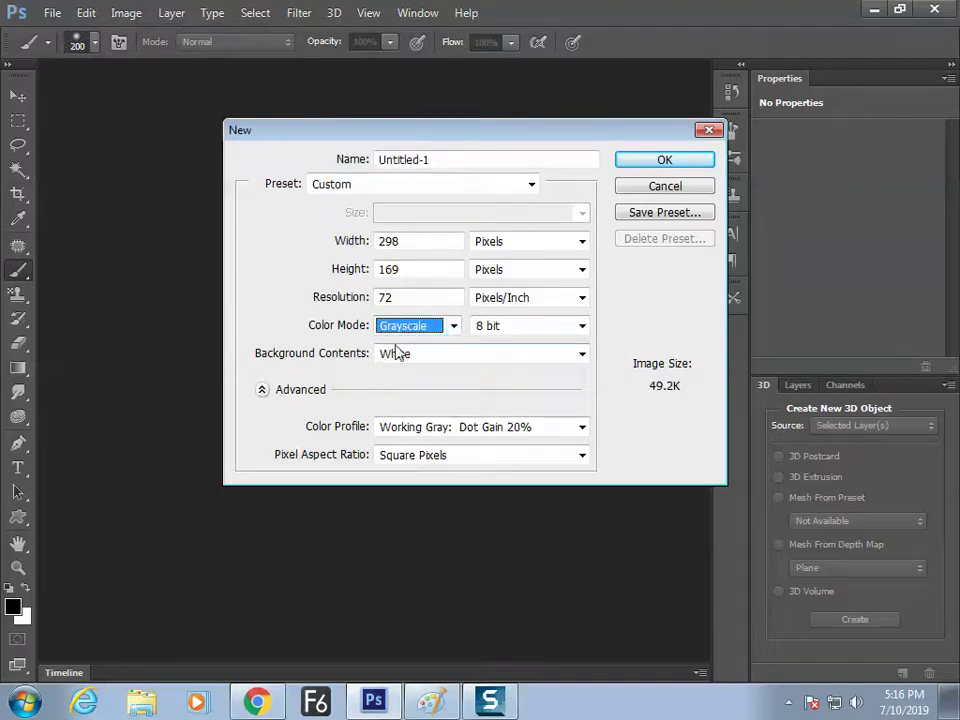
pyautogui.click(682, 164)
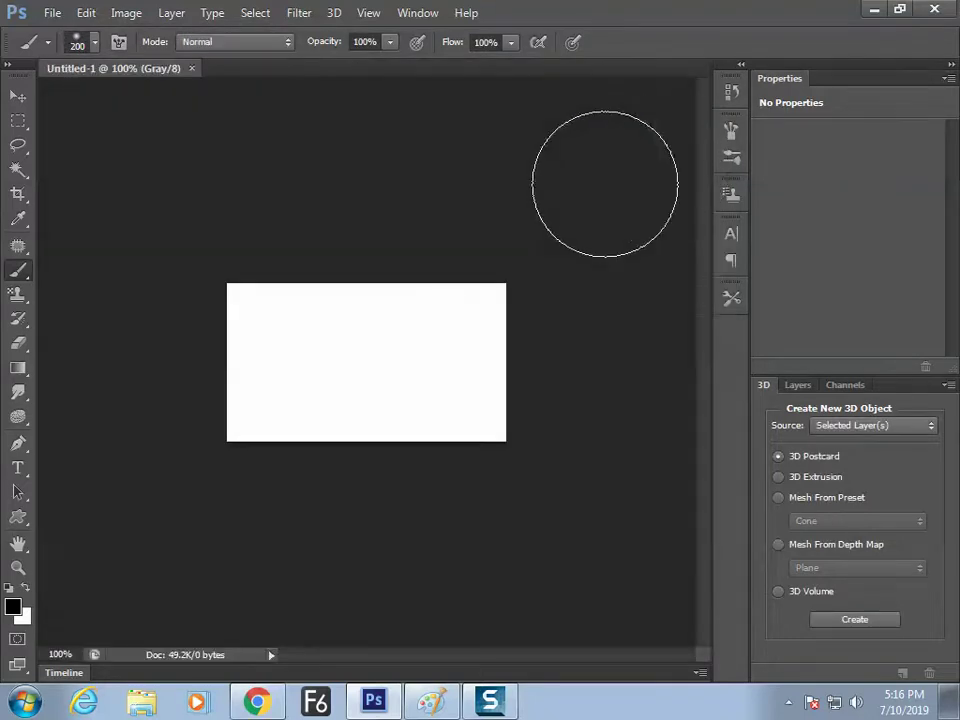
# Paste the copied cloud image into the new grayscale document.
pyautogui.click(52, 13)
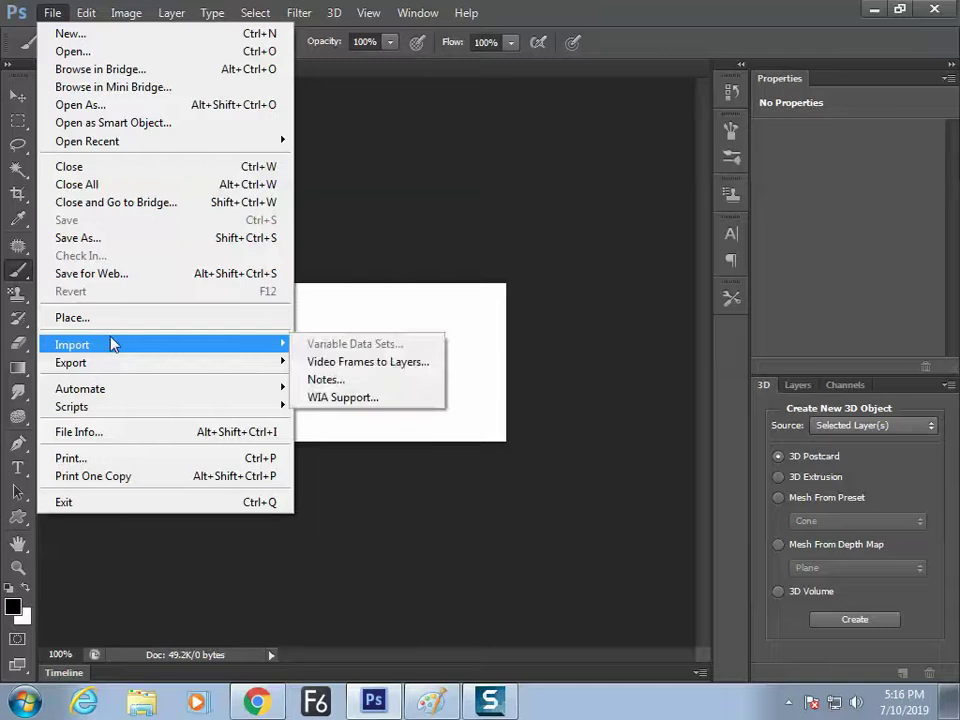
pyautogui.moveTo(80, 14)
pyautogui.click(137, 159)
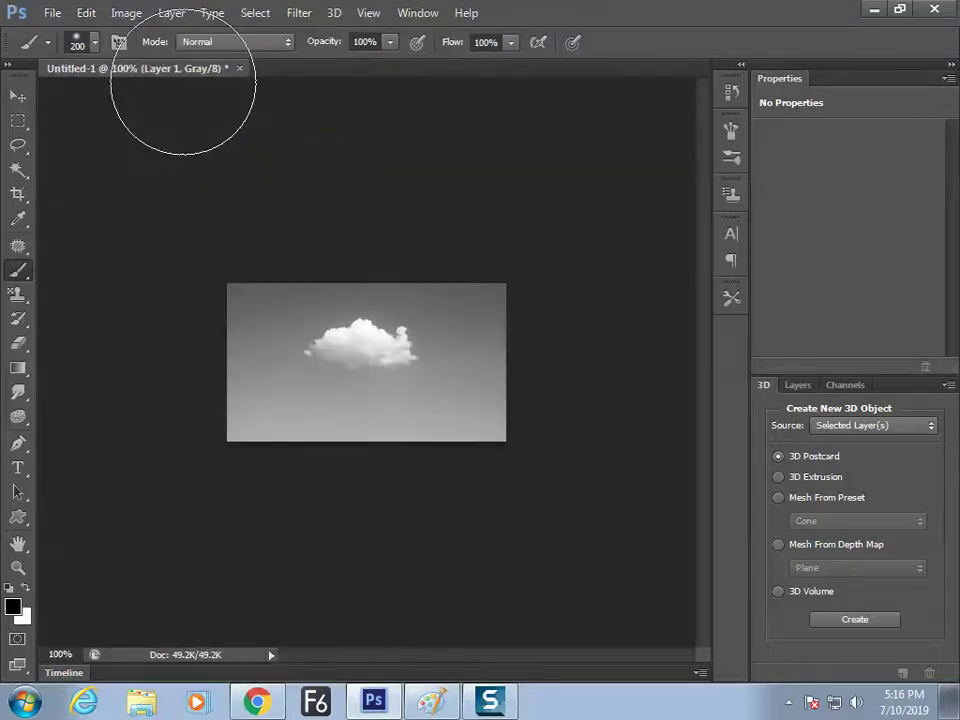
pyautogui.hotkey('ctrl', '+')
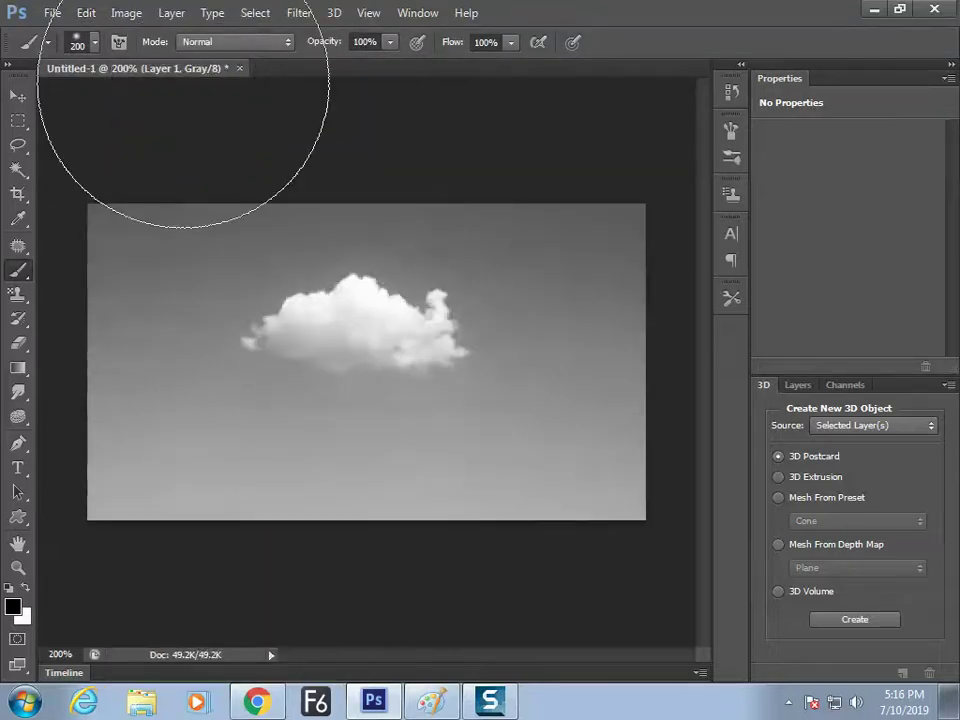
# Fill the cloud layer with White using Difference blending mode at 100% opacity.
pyautogui.click(9, 96)
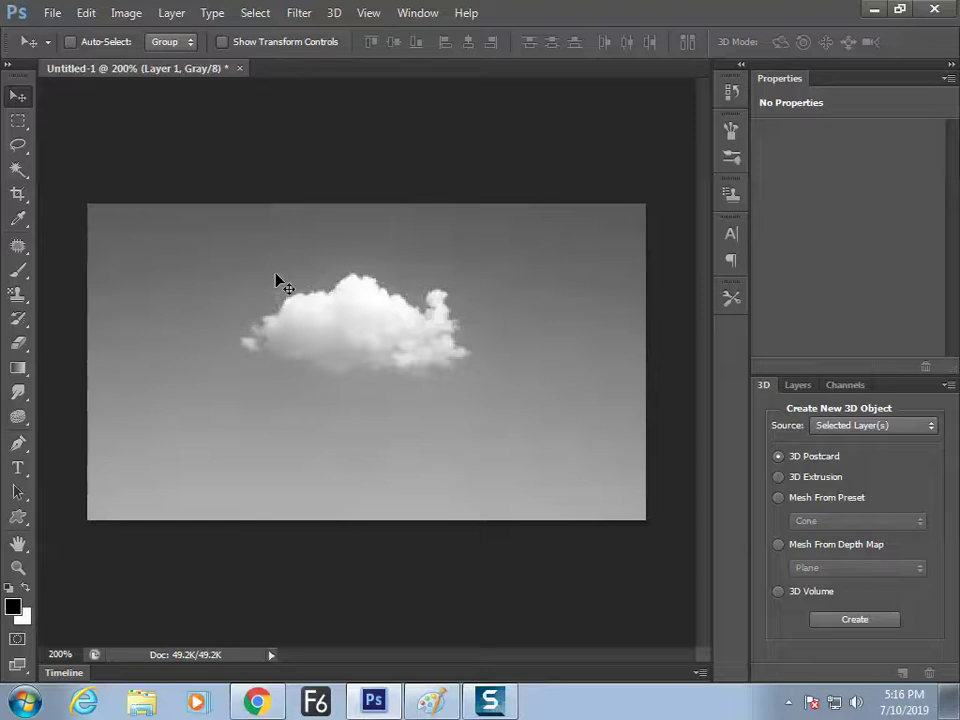
pyautogui.click(84, 12)
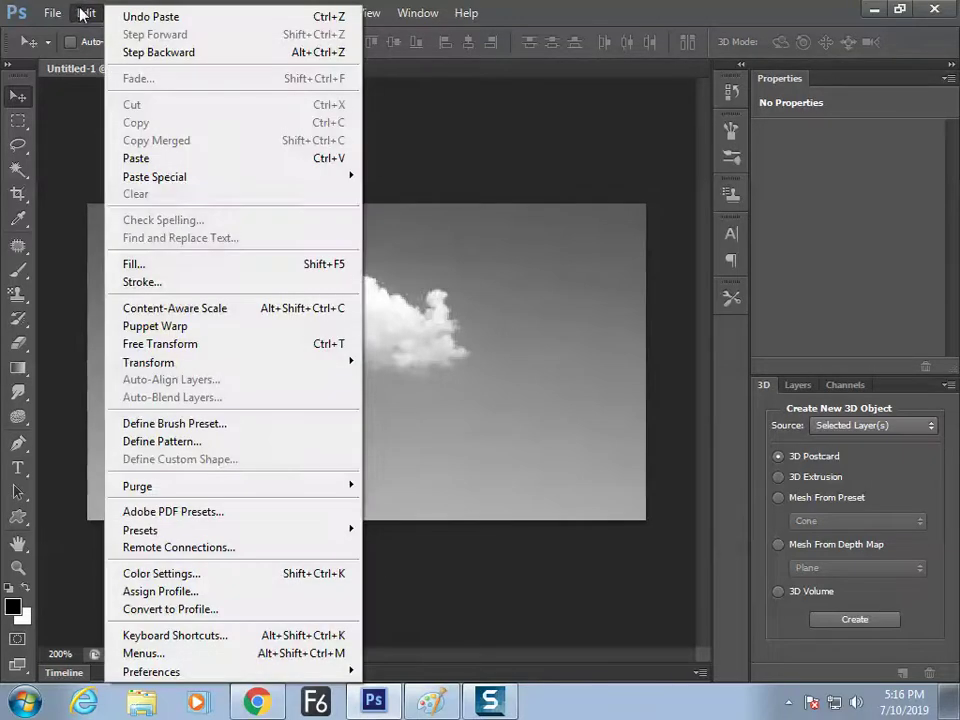
pyautogui.click(135, 264)
pyautogui.click(463, 176)
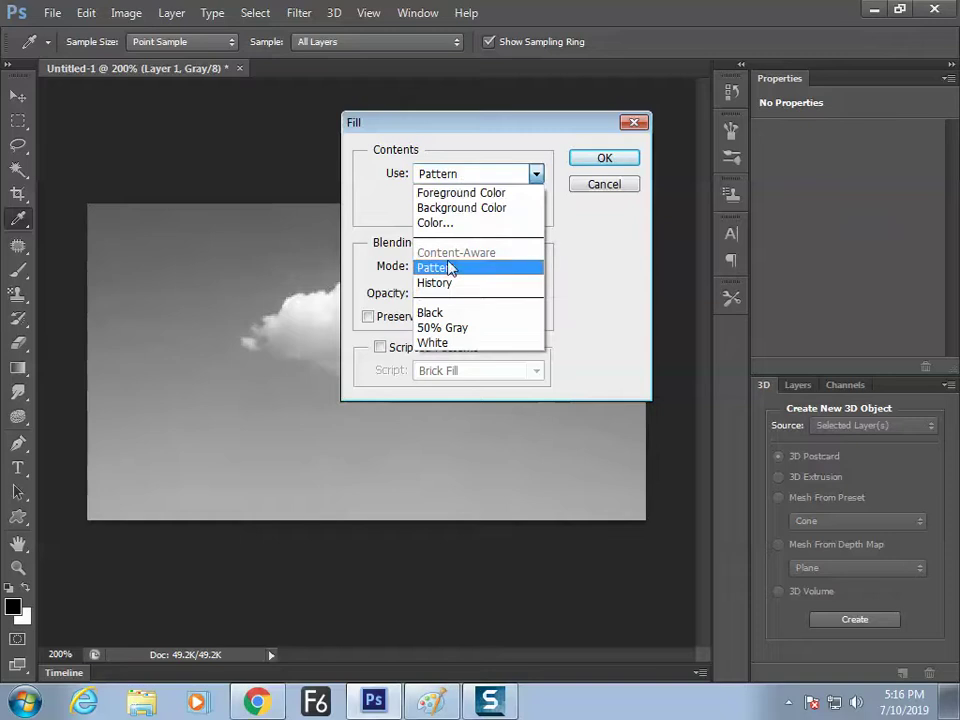
pyautogui.click(440, 343)
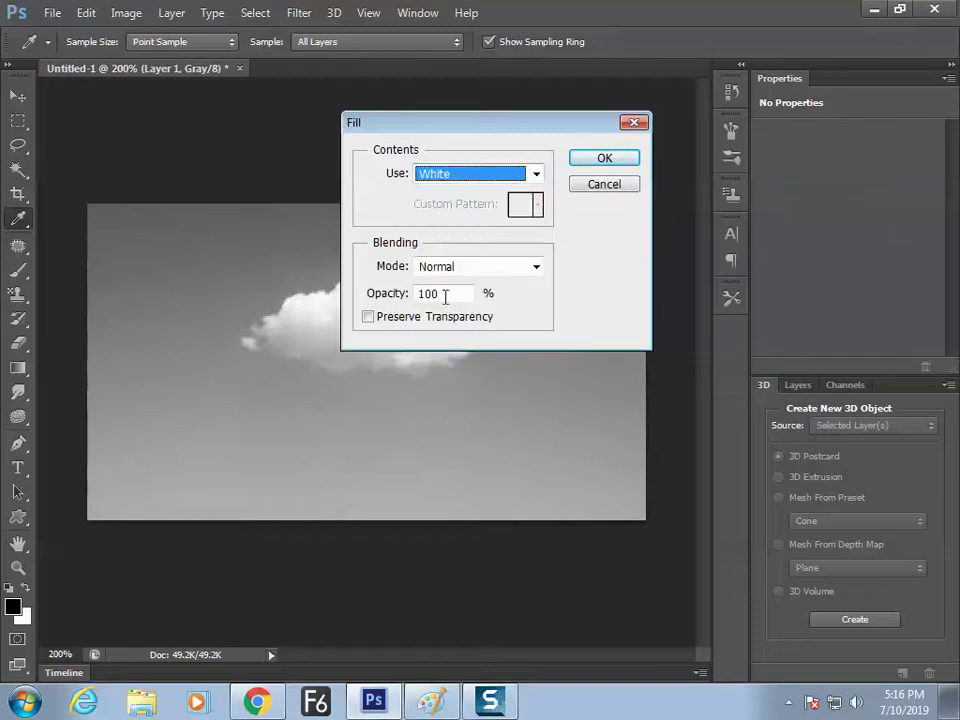
pyautogui.click(450, 268)
pyautogui.click(445, 384)
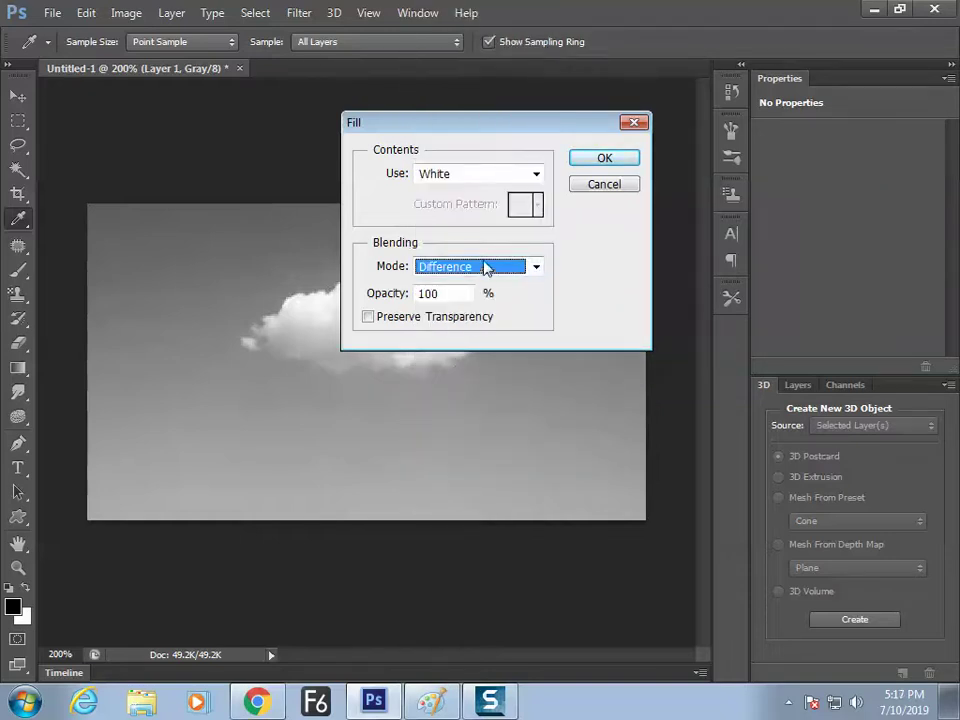
pyautogui.click(605, 159)
pyautogui.press('v')
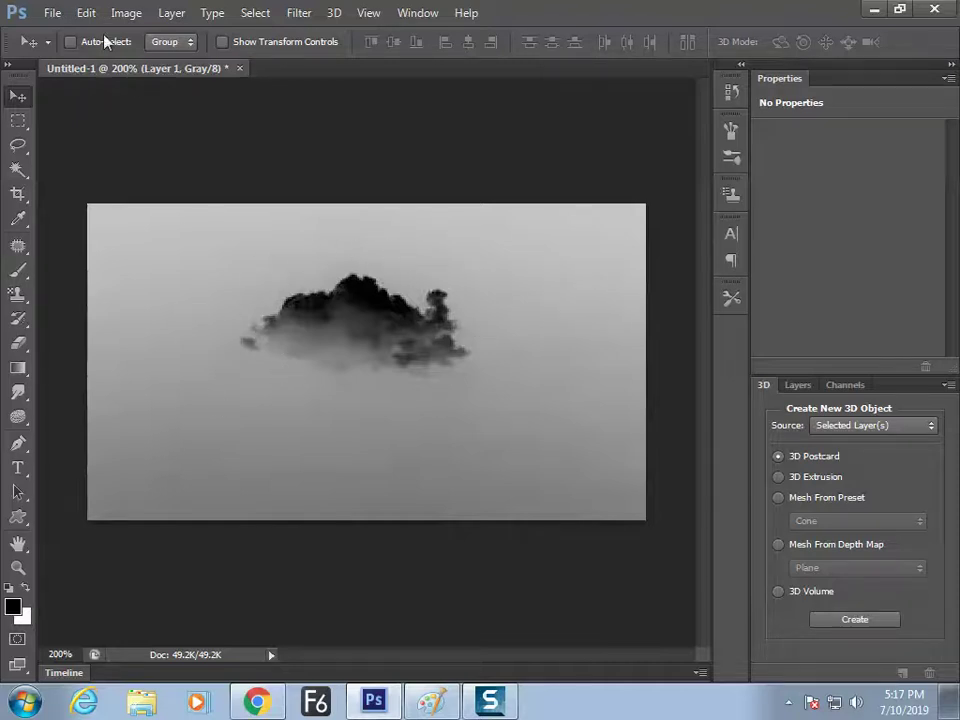
# Fill the inverted cloud layer with White using Overlay blending mode at 100% opacity.
pyautogui.click(86, 12)
pyautogui.click(183, 270)
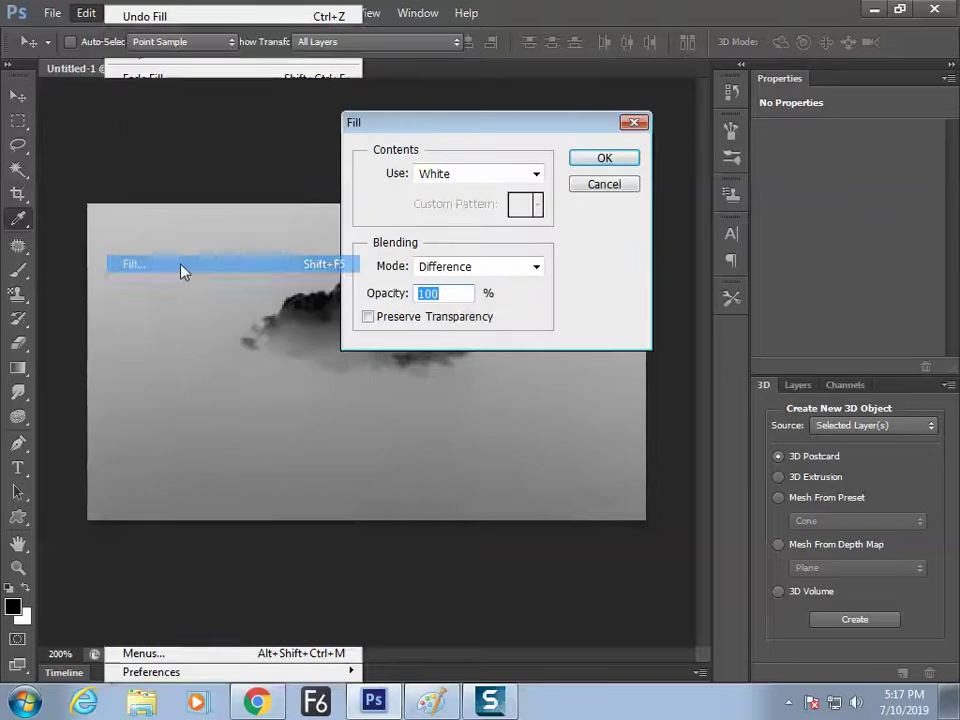
pyautogui.click(458, 267)
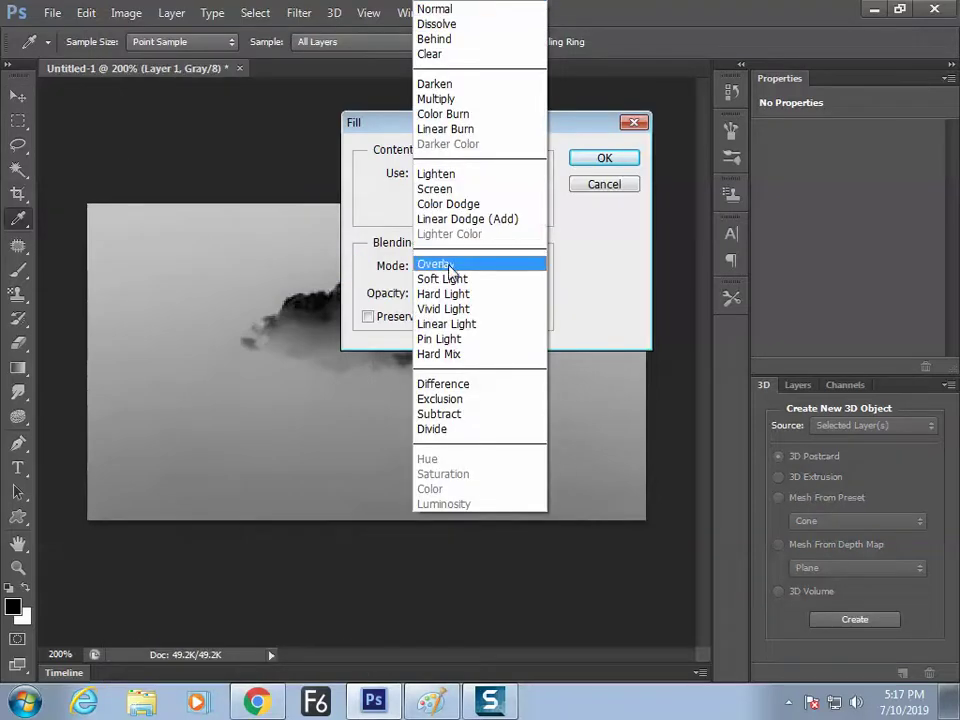
pyautogui.click(450, 268)
pyautogui.click(603, 160)
pyautogui.press('v')
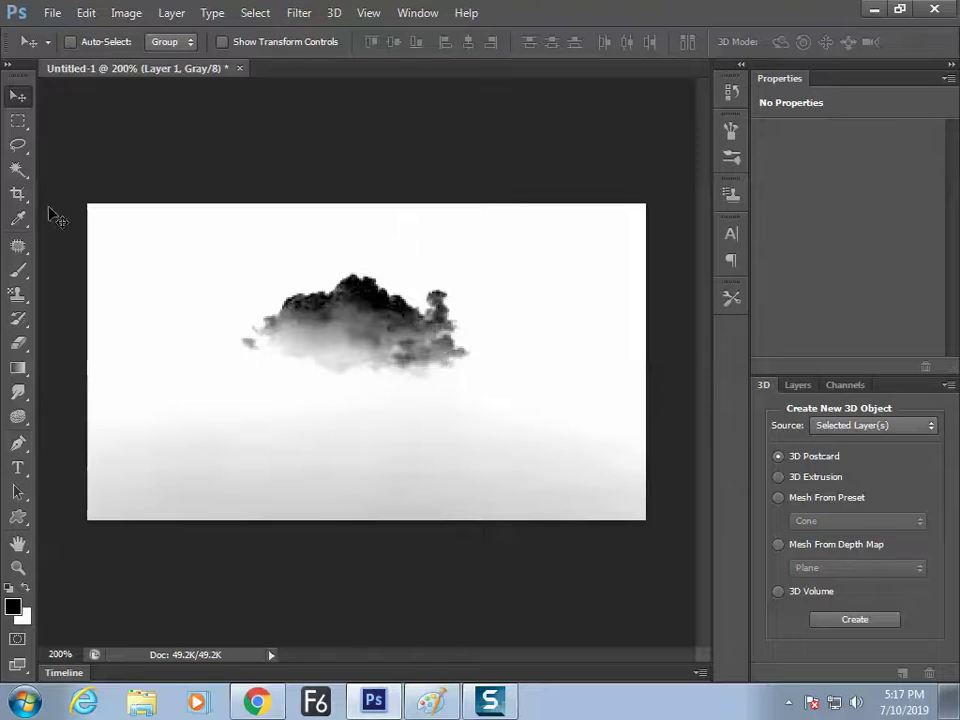
# Select the area around the dark cloud with the Lasso tool and define it as a brush preset under the suggested name.
pyautogui.click(18, 144)
pyautogui.moveTo(215, 314)
pyautogui.mouseDown()
pyautogui.moveTo(403, 242)
pyautogui.moveTo(476, 275)
pyautogui.moveTo(488, 360)
pyautogui.moveTo(459, 399)
pyautogui.moveTo(389, 388)
pyautogui.moveTo(273, 410)
pyautogui.moveTo(218, 336)
pyautogui.mouseUp()
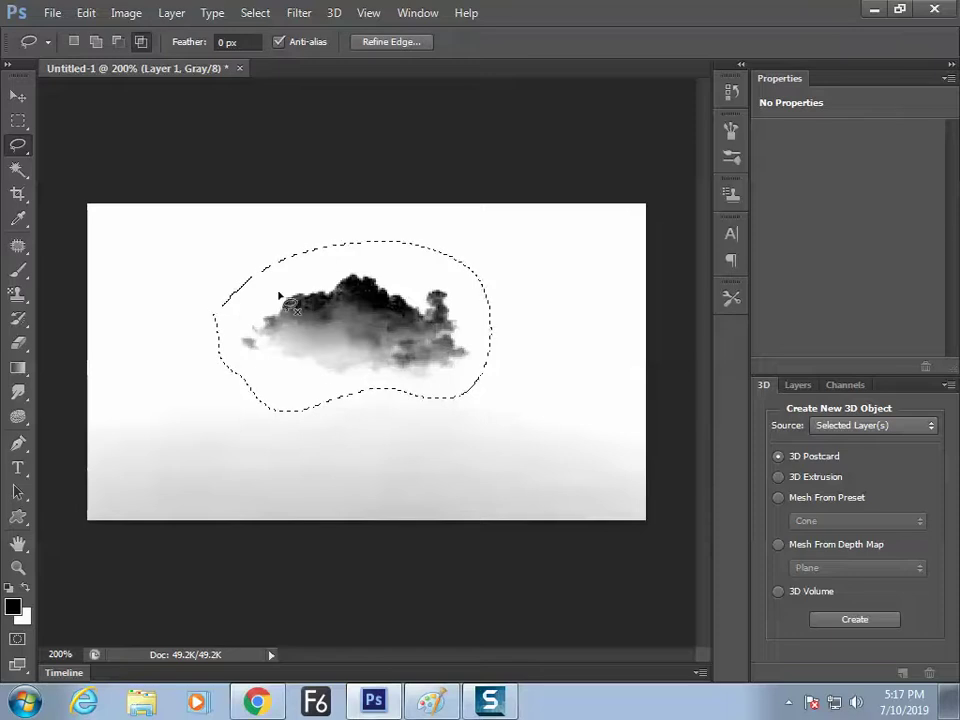
pyautogui.click(86, 13)
pyautogui.click(195, 424)
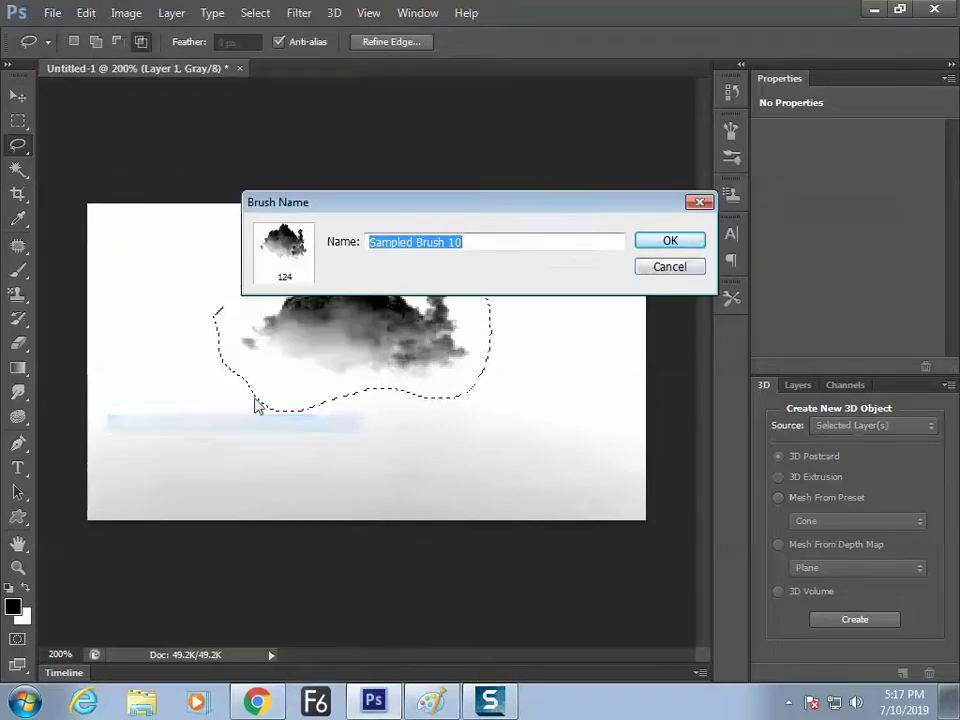
pyautogui.click(650, 242)
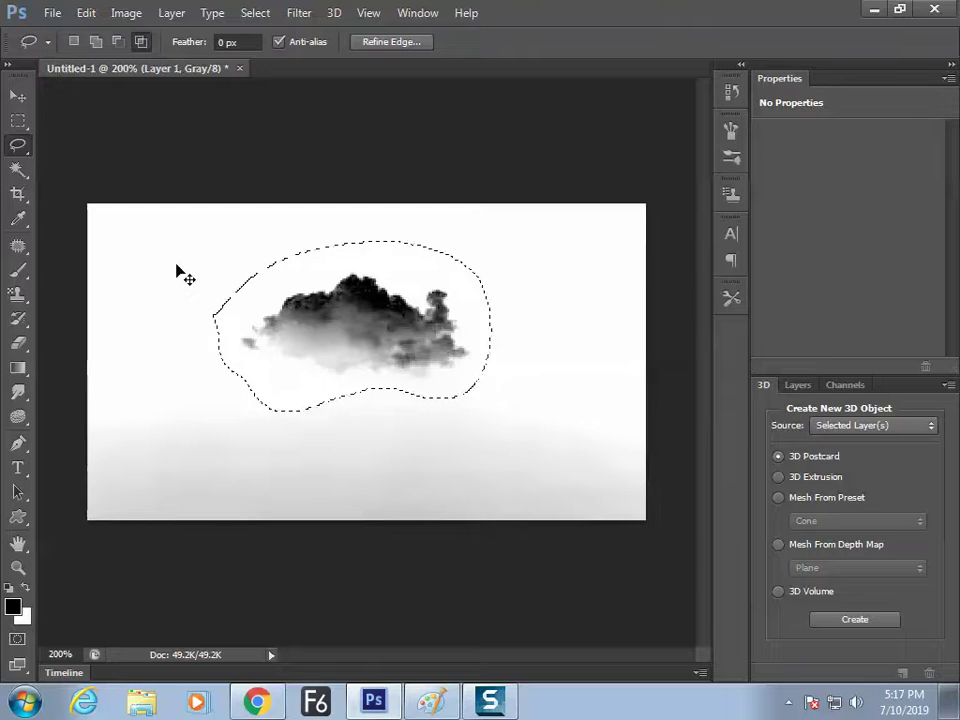
# Open the Penguins.jpg picture as a second document.
pyautogui.hotkey('ctrl', 'o')
pyautogui.click(643, 357)
pyautogui.press('Return')
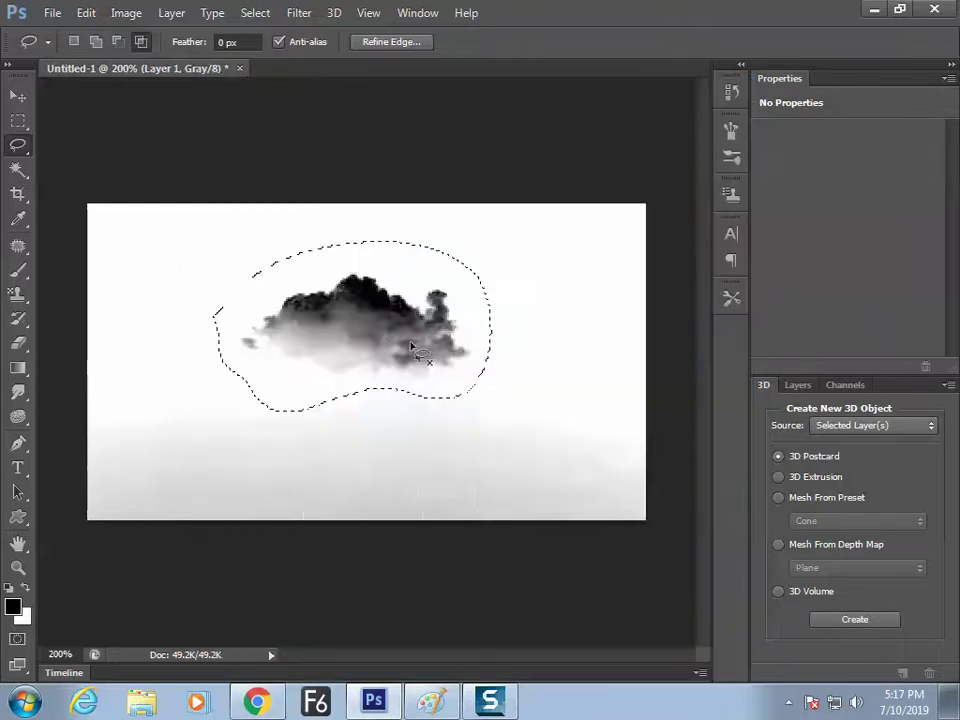
# Activate the Brush tool on the penguin picture and choose the 124 px cloud brush tip.
pyautogui.click(18, 269)
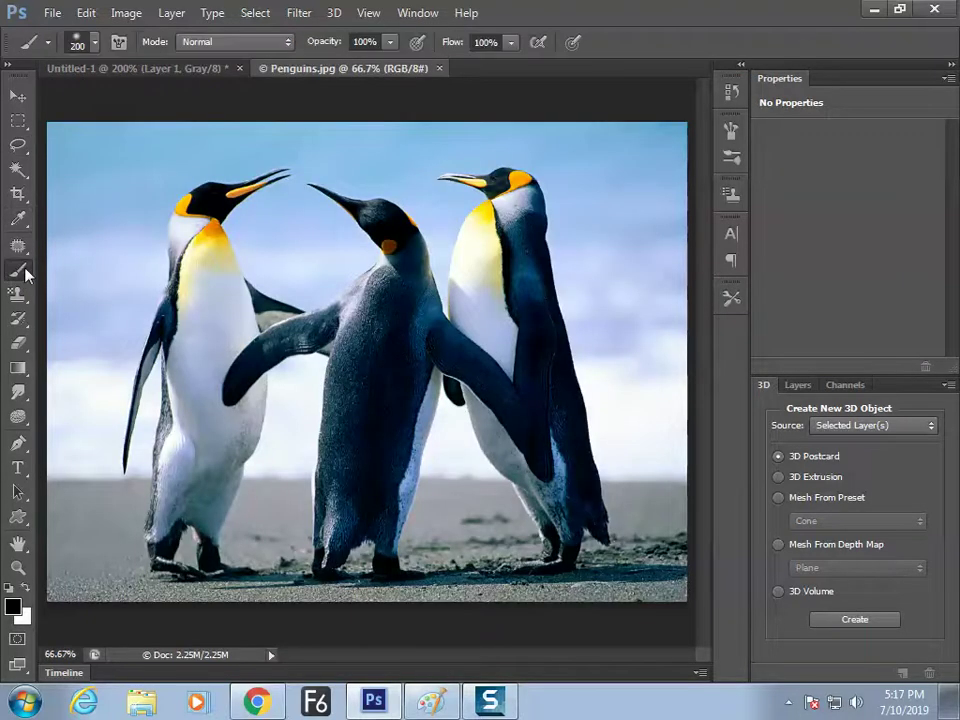
pyautogui.rightClick(238, 210)
pyautogui.moveTo(440, 347); pyautogui.dragTo(438, 440)
pyautogui.click(385, 430)
pyautogui.press('Return')
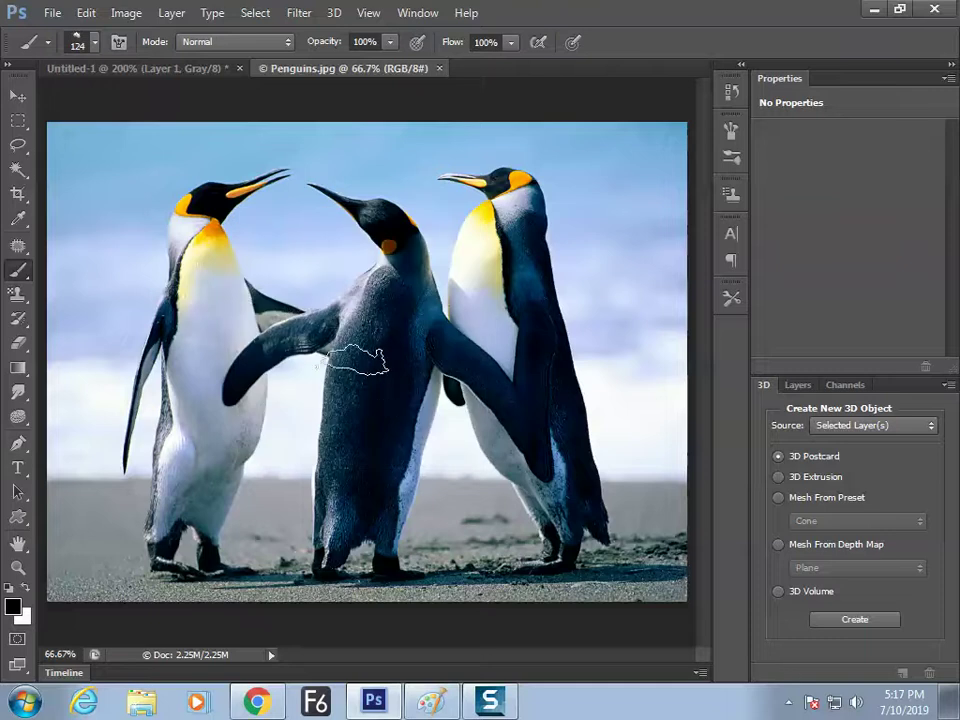
# Set the foreground colour to a bright green and try a short cloud stroke over the left penguin's head, undoing it.
pyautogui.click(14, 605)
pyautogui.click(379, 169)
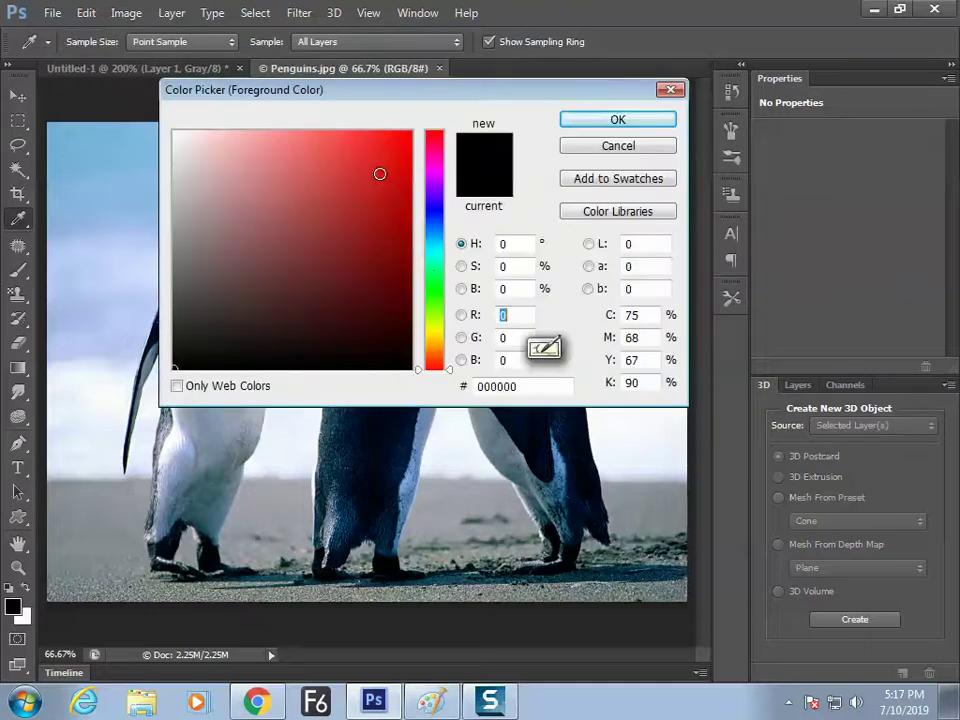
pyautogui.moveTo(431, 256); pyautogui.dragTo(431, 265)
pyautogui.click(618, 119)
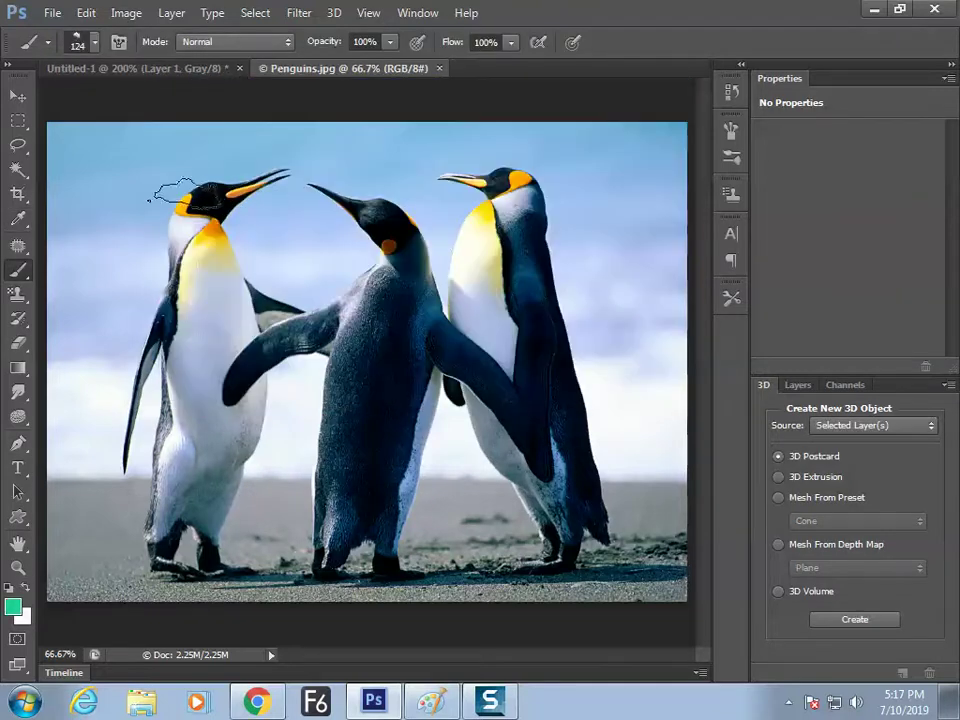
pyautogui.moveTo(167, 189); pyautogui.dragTo(192, 182)
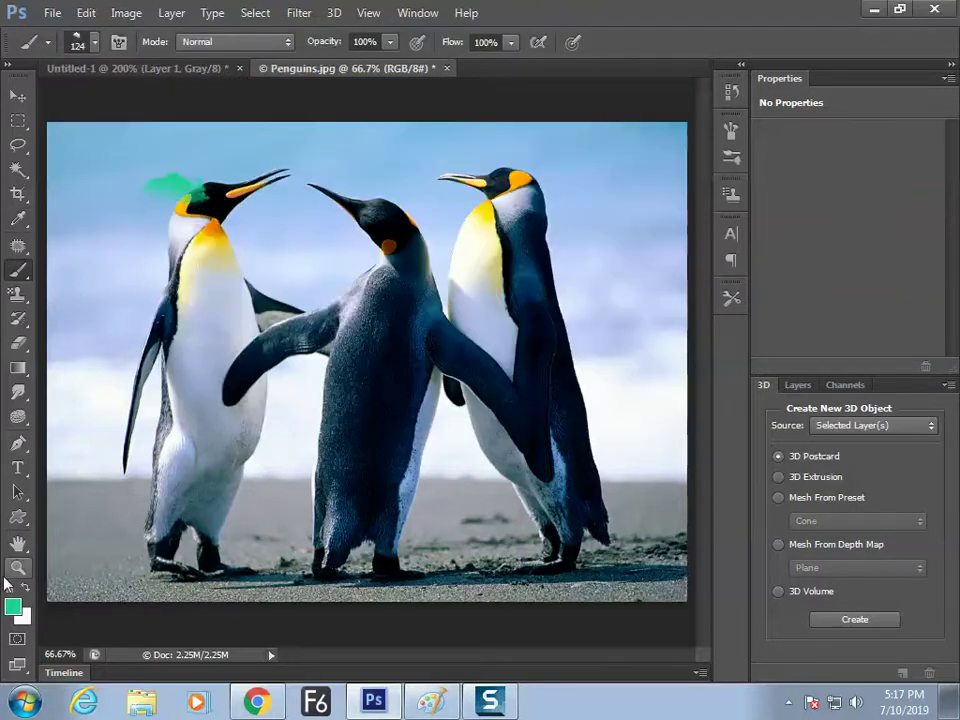
pyautogui.hotkey('ctrl', 'z')
# Enlarge the cloud brush to 400 px and stamp a green cloud over the left penguin's head.
pyautogui.press(']')
pyautogui.press(']')
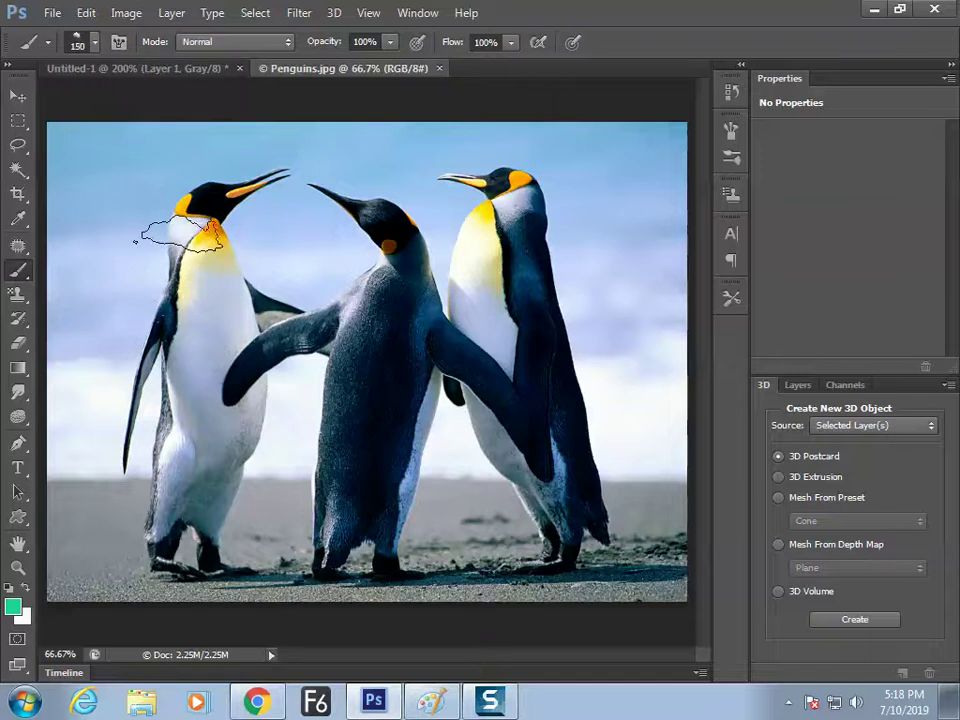
pyautogui.press(']')
pyautogui.press(']')
pyautogui.press(']')
pyautogui.press(']')
pyautogui.press(']')
pyautogui.click(178, 192)
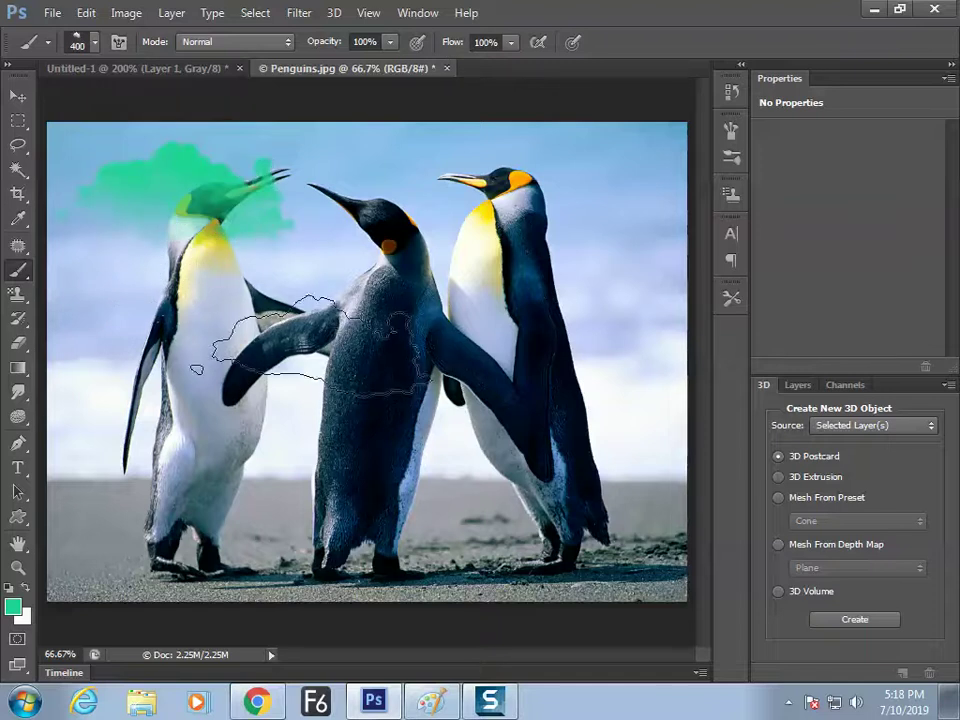
# Sample the sky's light blue as the paint colour, try blue cloud stamps on the penguins, and undo all stamps.
pyautogui.keyDown('alt'); pyautogui.click(370, 160); pyautogui.keyUp('alt')
pyautogui.click(300, 295)
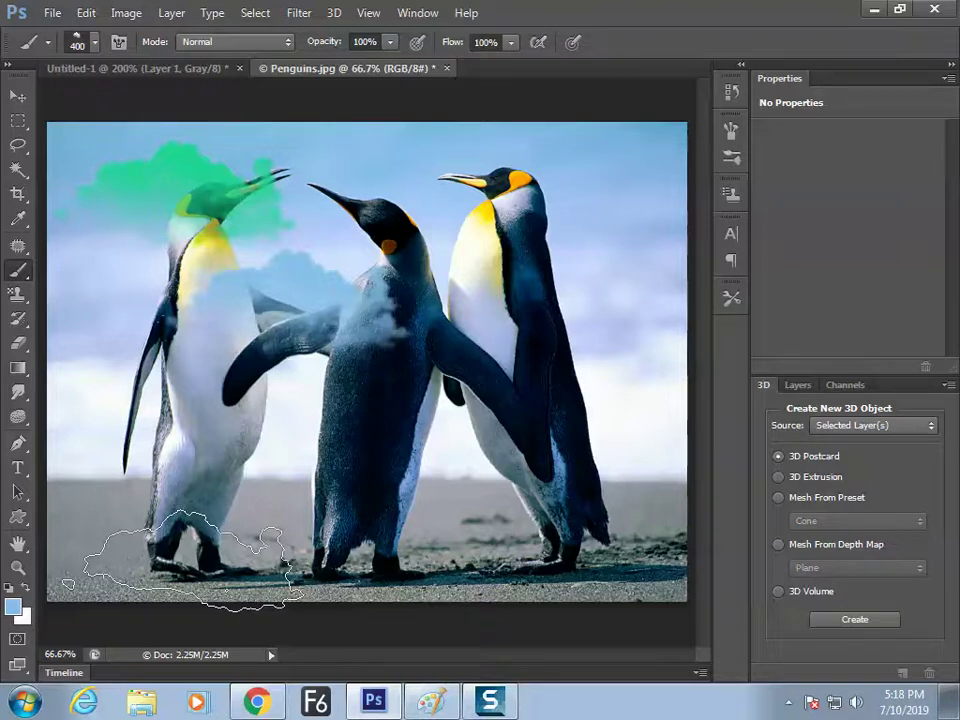
pyautogui.hotkey('ctrl', 'alt', 'z')
pyautogui.hotkey('ctrl', 'alt', 'z')
pyautogui.click(190, 172)
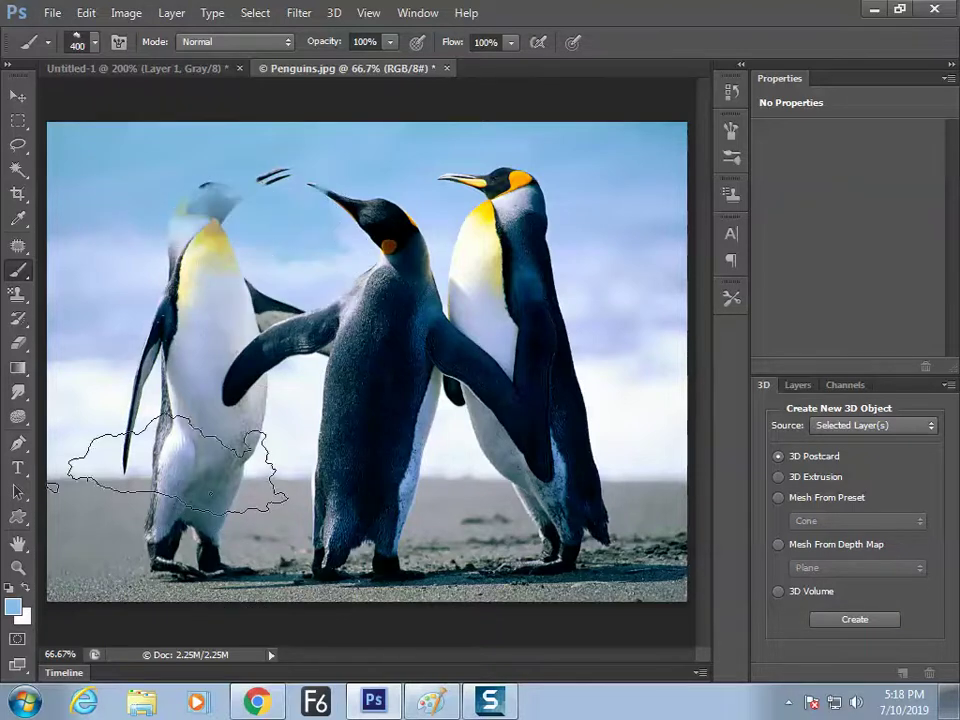
pyautogui.hotkey('ctrl', 'alt', 'z')
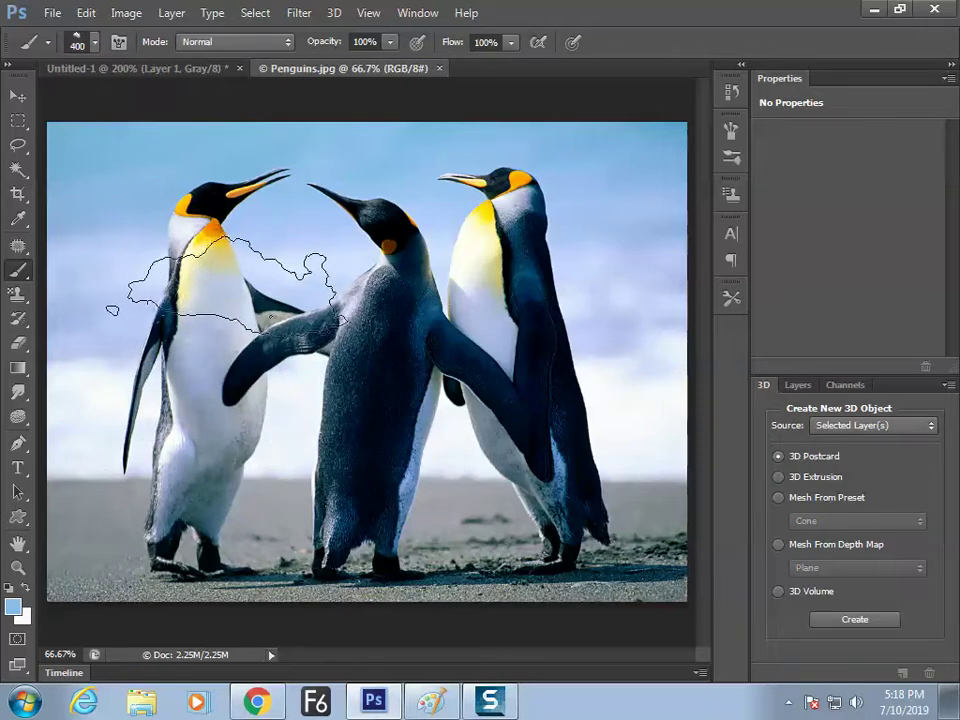
# Close the penguin picture and create a new document with the Default Photoshop Size preset, 7 by 5 inches at 72 pixels/inch.
pyautogui.click(8, 65)
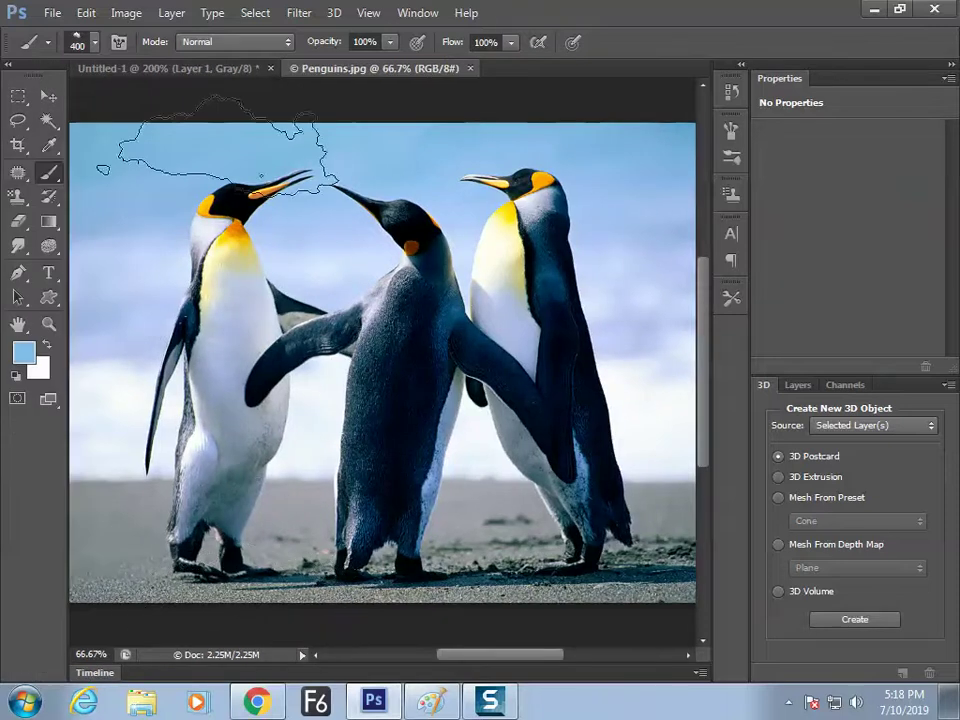
pyautogui.click(470, 68)
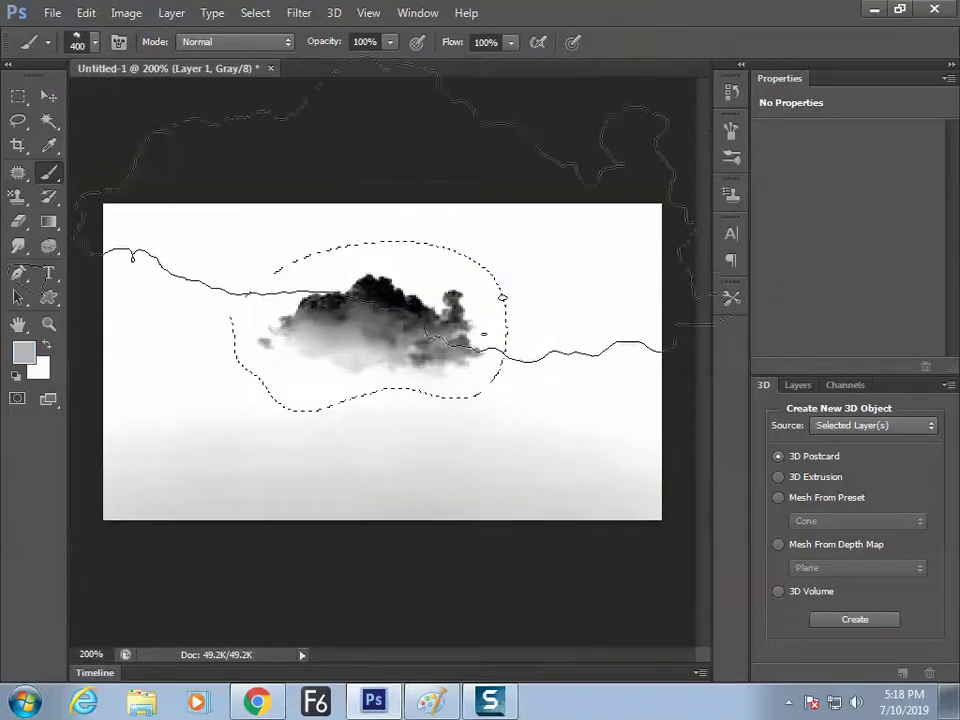
pyautogui.hotkey('ctrl', 'n')
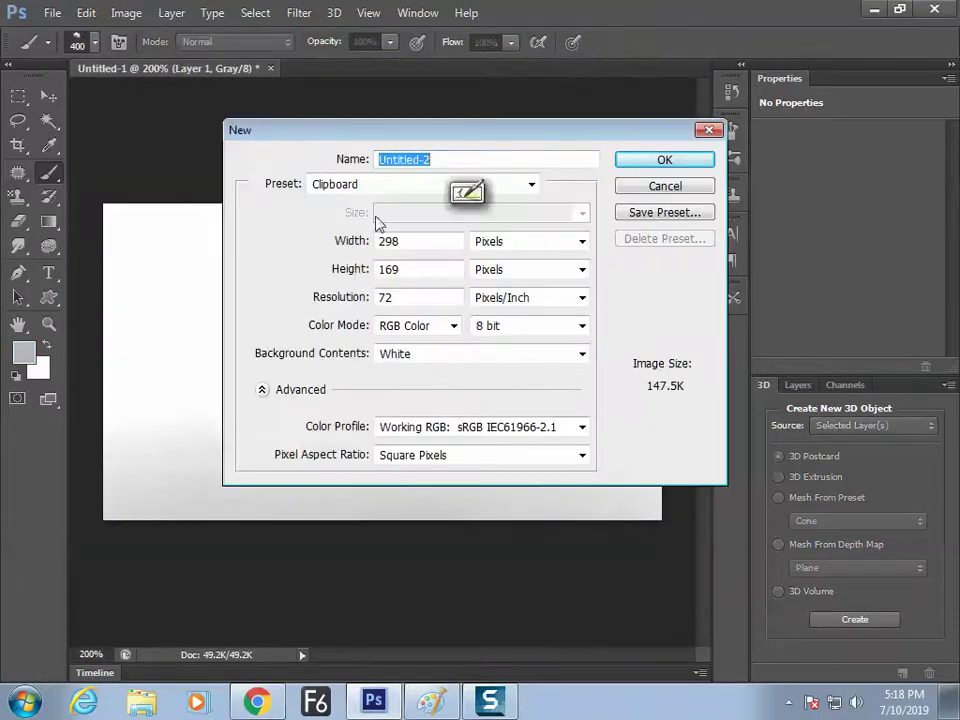
pyautogui.click(365, 184)
pyautogui.click(362, 222)
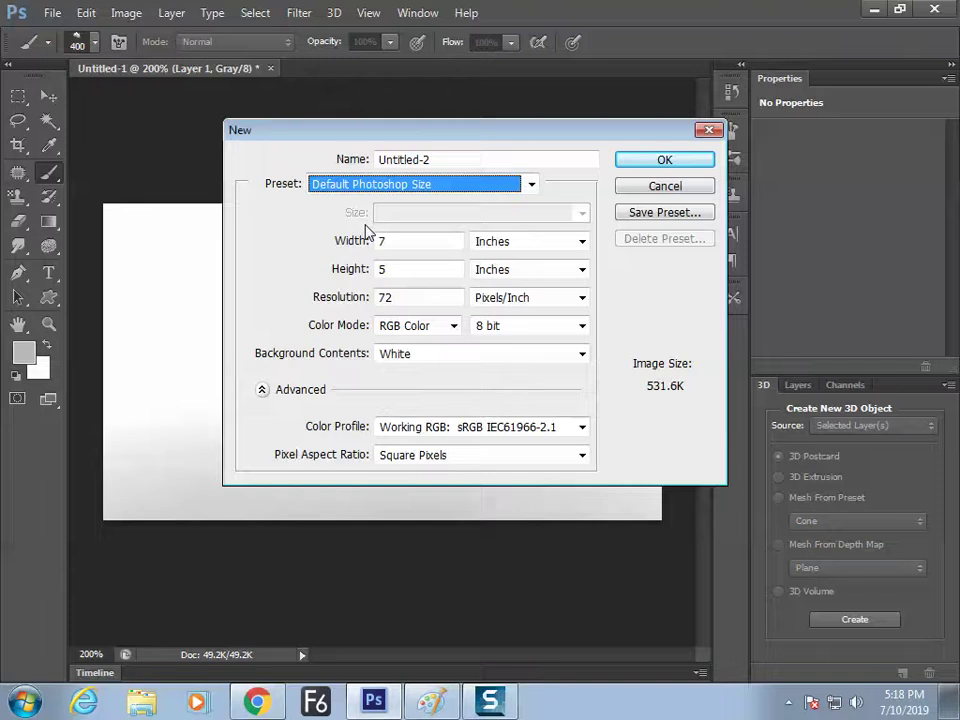
pyautogui.click(640, 161)
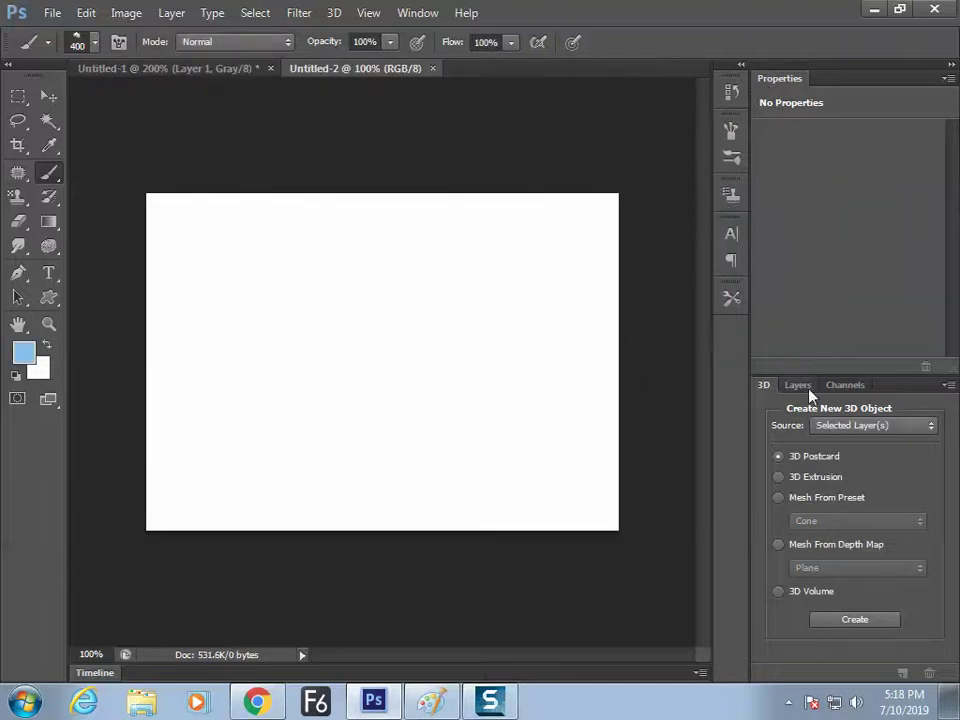
# Add a new layer above the Background and stamp a light blue 400 px cloud in the middle of the canvas.
pyautogui.click(798, 386)
pyautogui.click(901, 674)
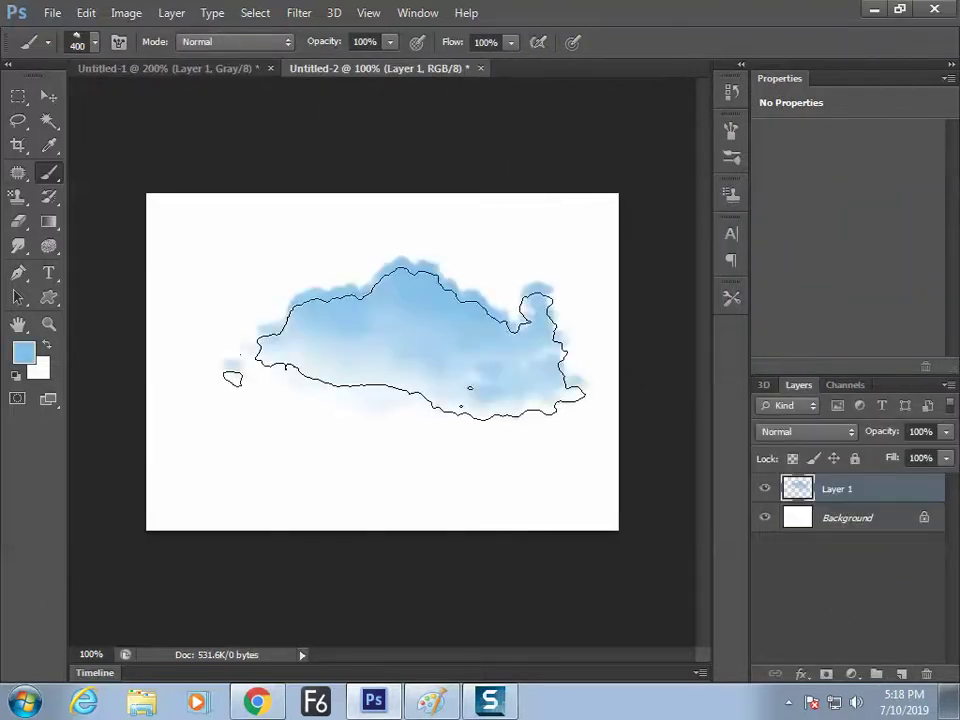
pyautogui.moveTo(420, 340)
pyautogui.mouseDown()
pyautogui.moveTo(328, 468)
pyautogui.moveTo(467, 480)
pyautogui.mouseUp()
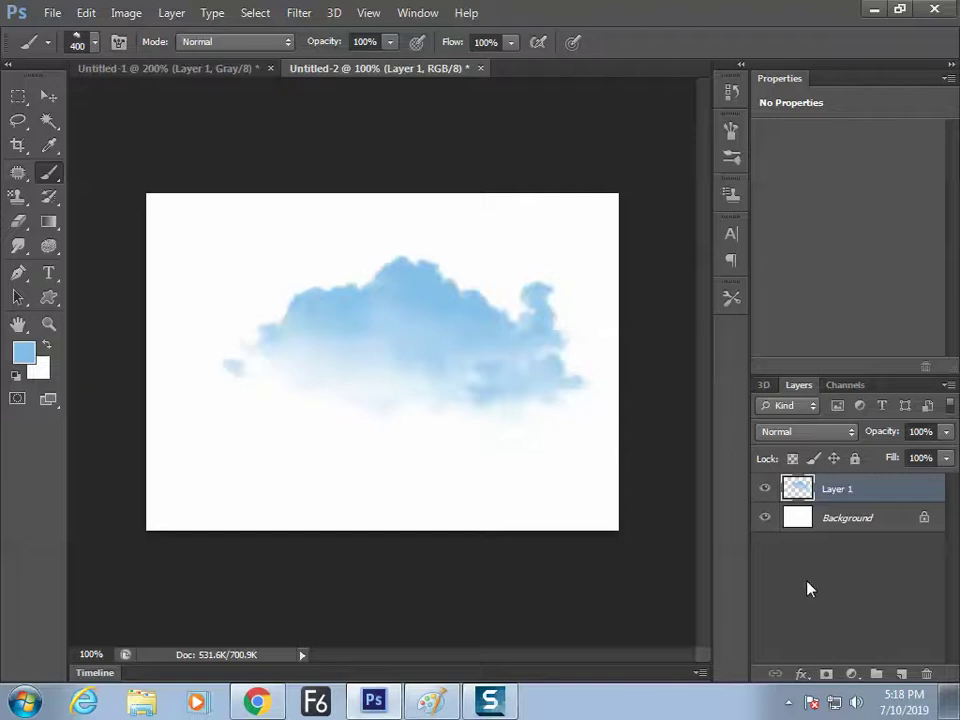
# Add a second layer and stamp a magenta (#ea27ec) cloud on it, overlapping the blue cloud toward the left.
pyautogui.click(900, 675)
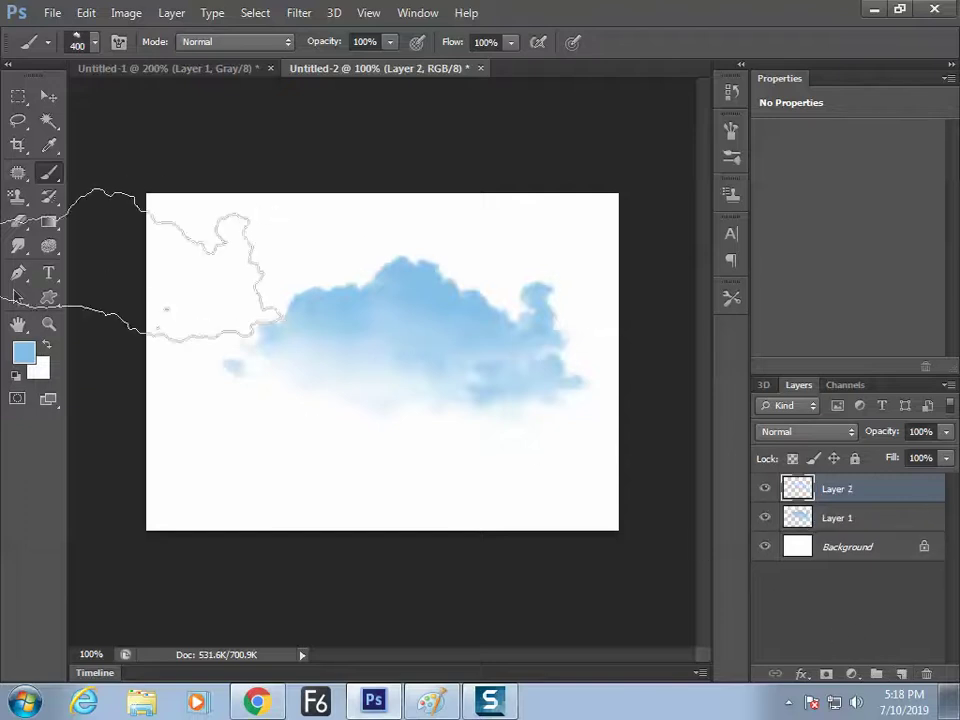
pyautogui.click(28, 354)
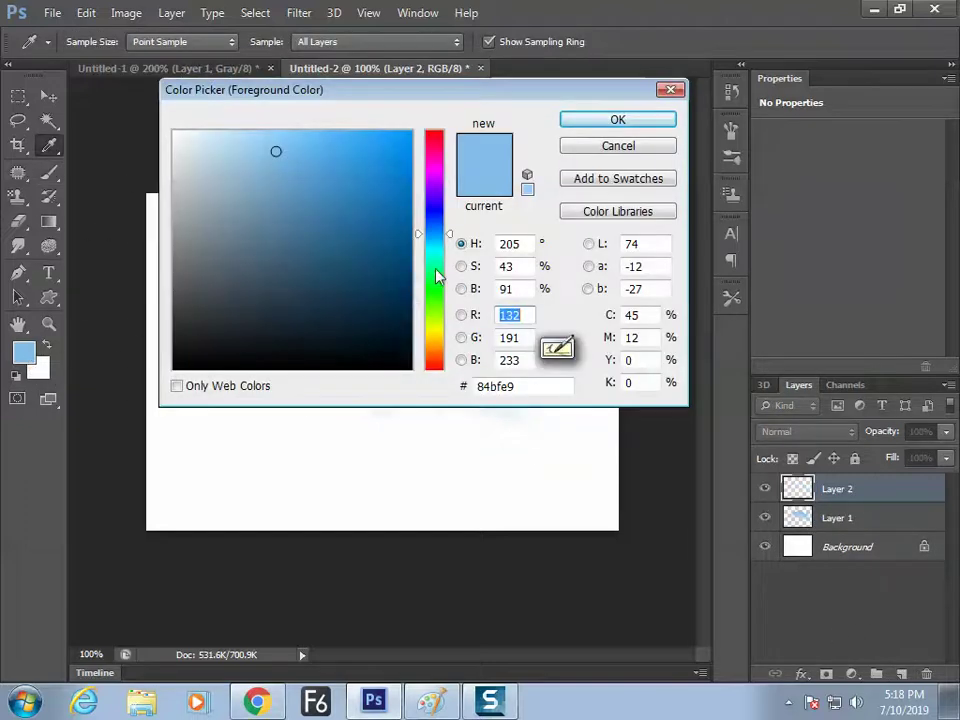
pyautogui.click(434, 171)
pyautogui.click(372, 148)
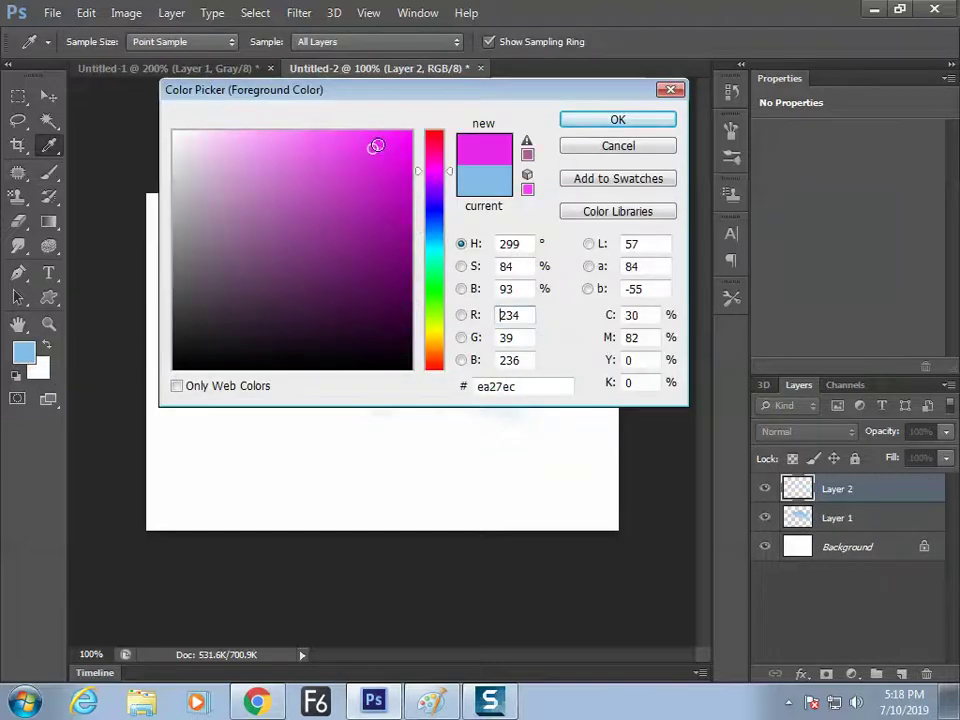
pyautogui.click(616, 121)
pyautogui.press('b')
pyautogui.click(332, 336)
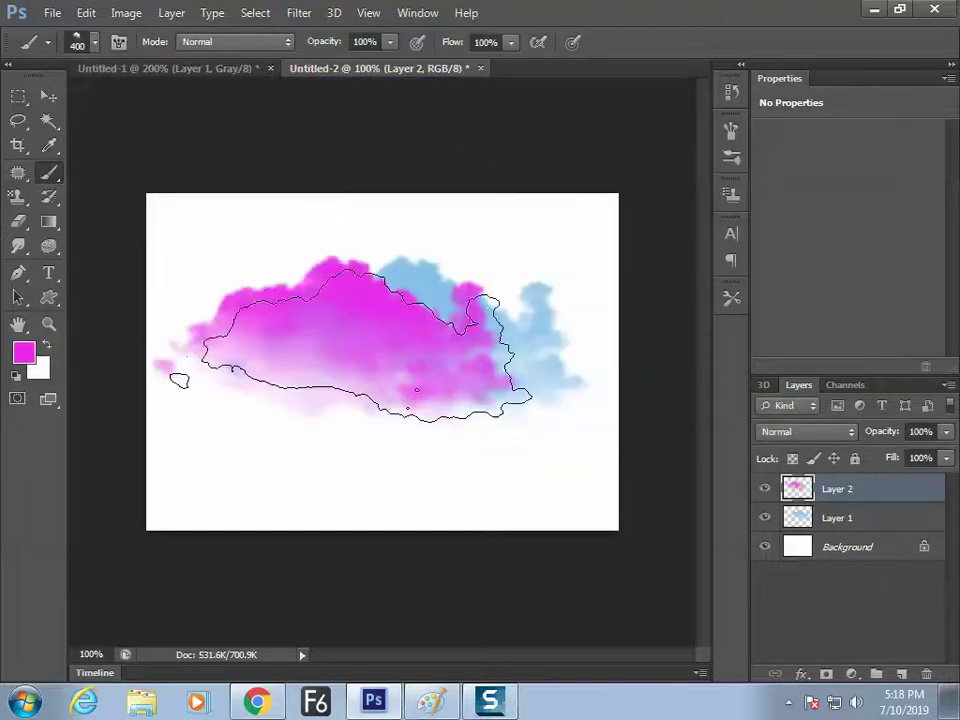
# Add a third layer and stamp a white cloud on it over the magenta and blue clouds.
pyautogui.click(902, 676)
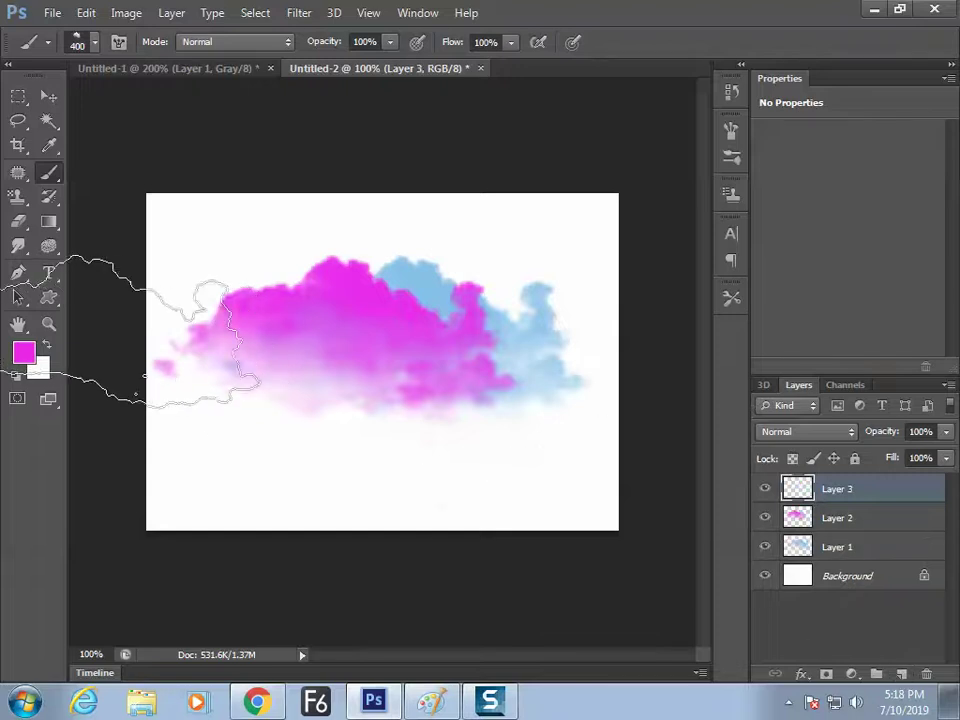
pyautogui.click(46, 345)
pyautogui.click(352, 355)
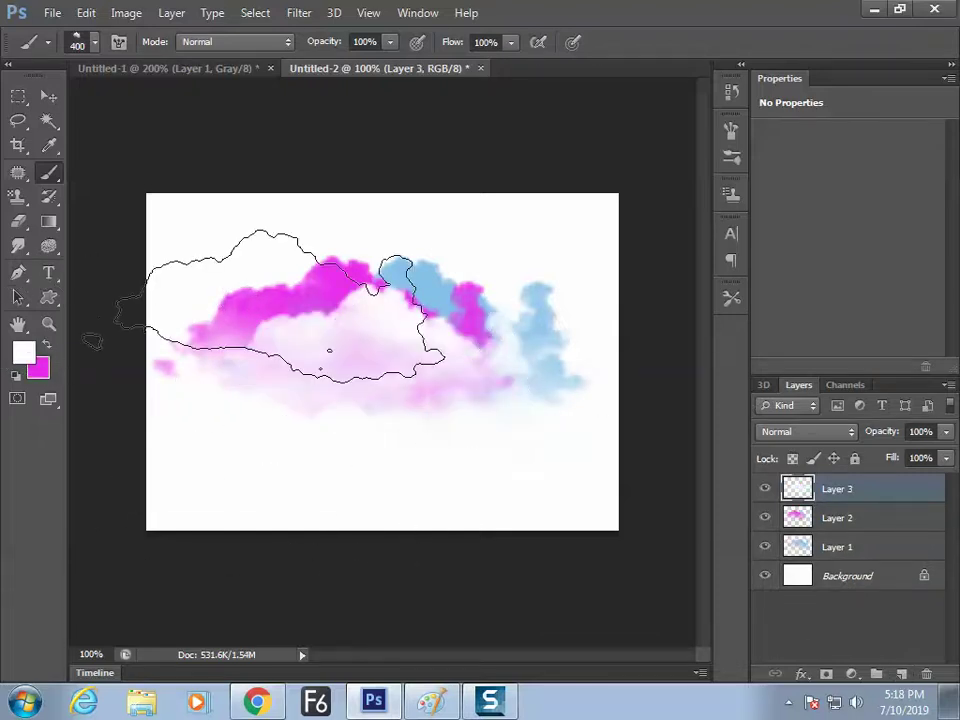
# Delete the Background layer so the clouds sit on transparency, and activate the Move tool.
pyautogui.click(851, 580)
pyautogui.press('Delete')
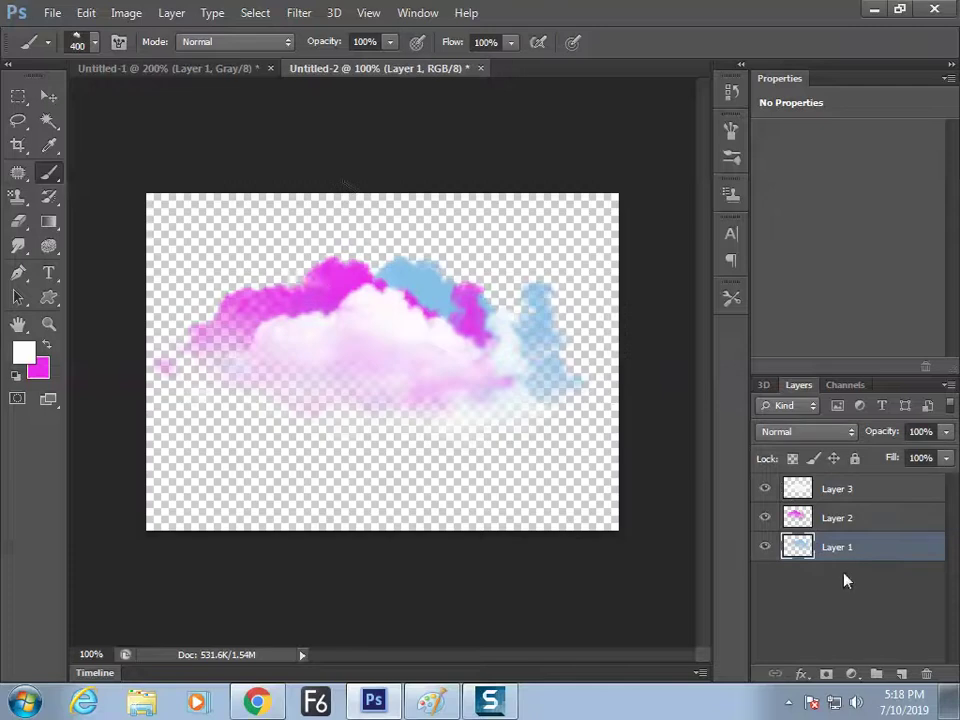
pyautogui.click(48, 96)
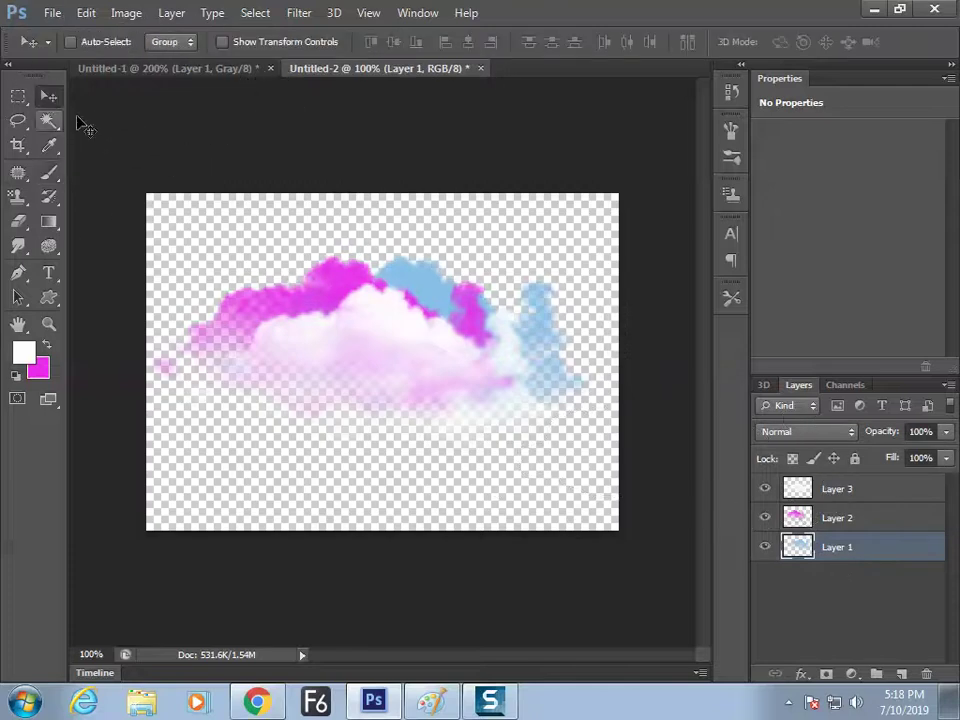
# Launch Adobe After Effects CS6.
pyautogui.press('super')
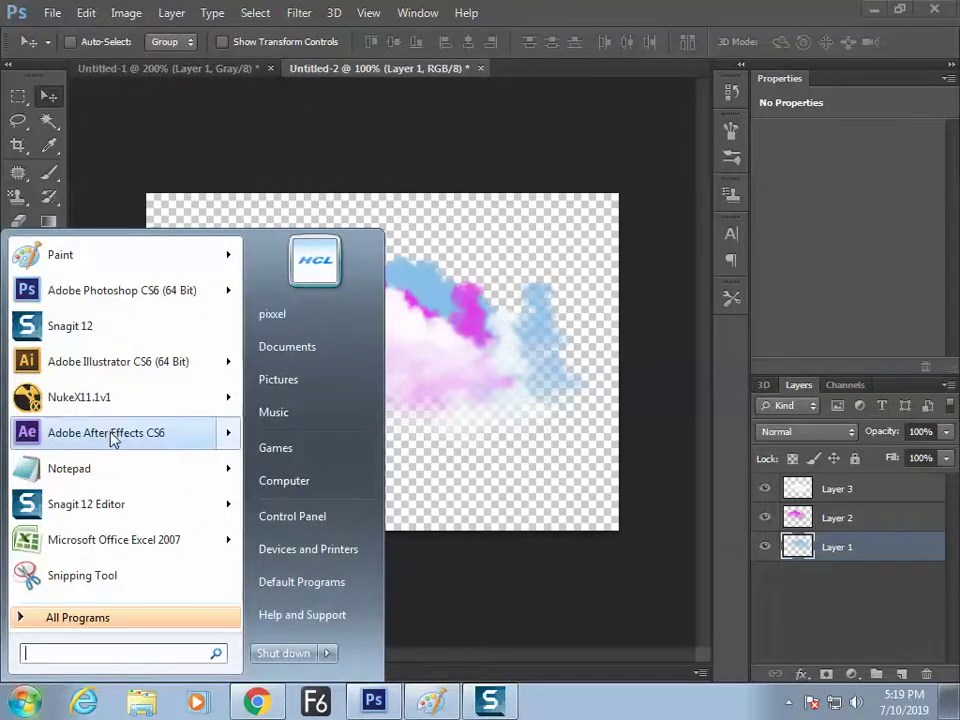
pyautogui.press('super')
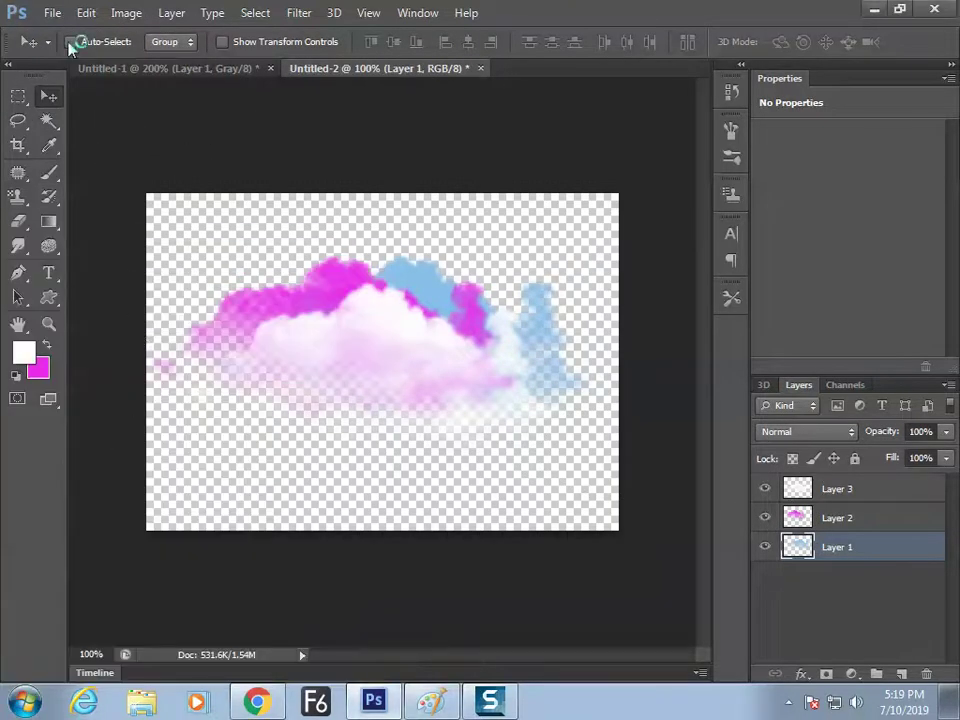
# Save the layered cloud document to the Desktop as a Photoshop file named "clouds 10th july".
pyautogui.click(52, 12)
pyautogui.click(90, 238)
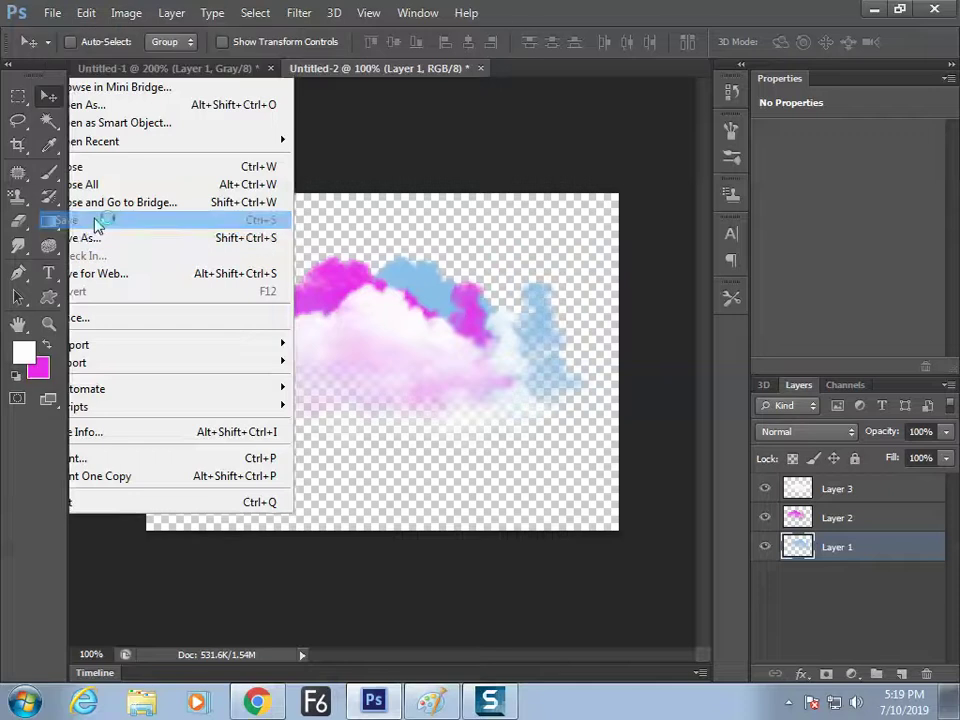
pyautogui.click(257, 218)
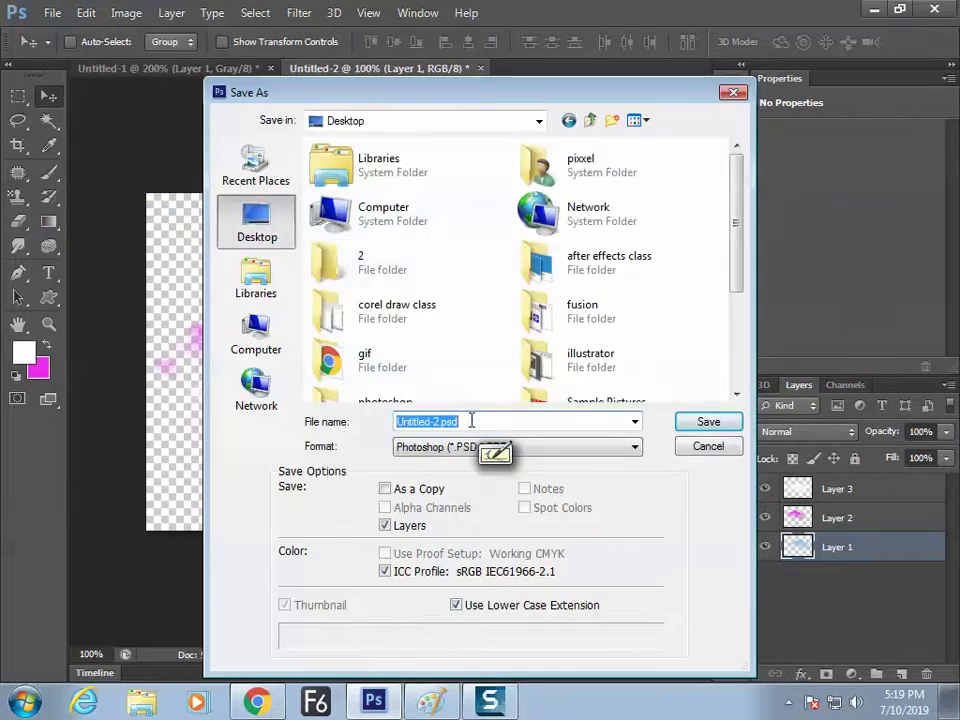
pyautogui.write('clou')
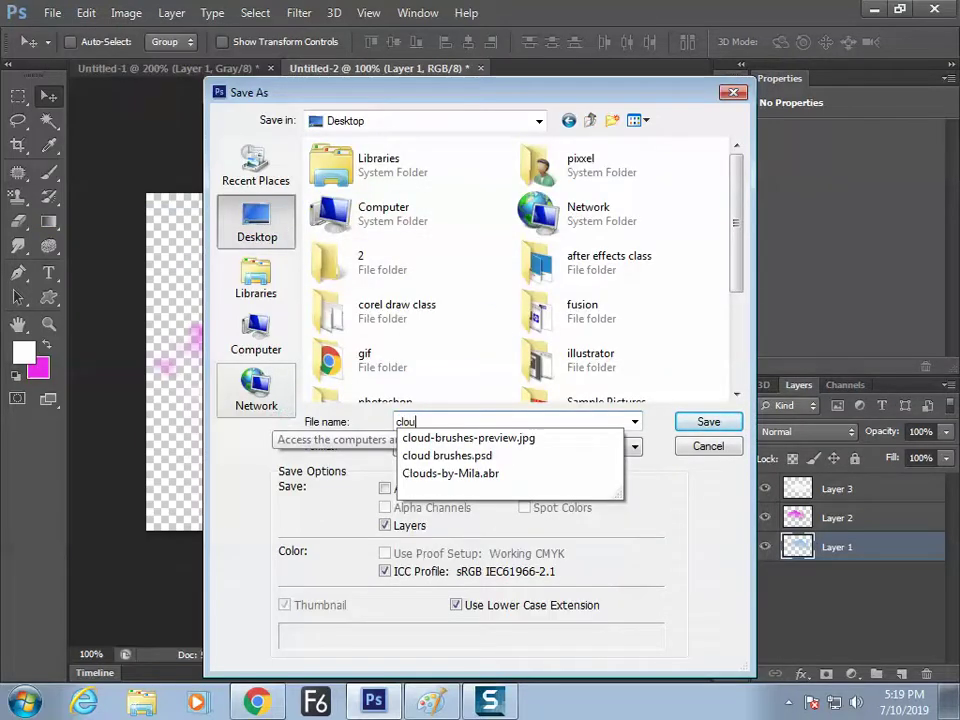
pyautogui.write('ds 10th july')
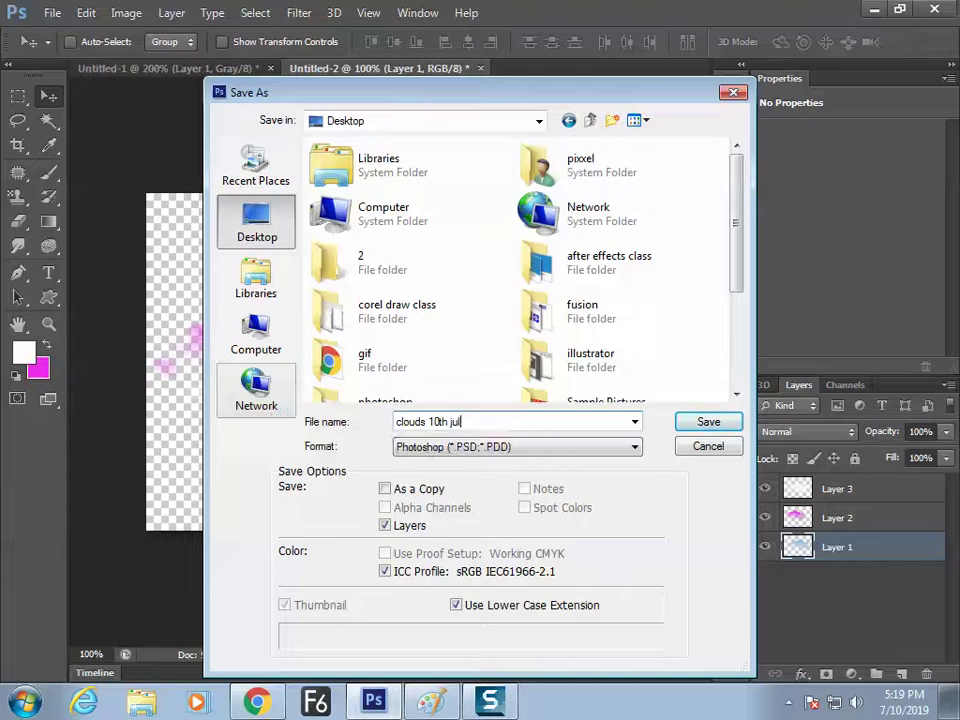
pyautogui.click(706, 422)
pyautogui.click(688, 210)
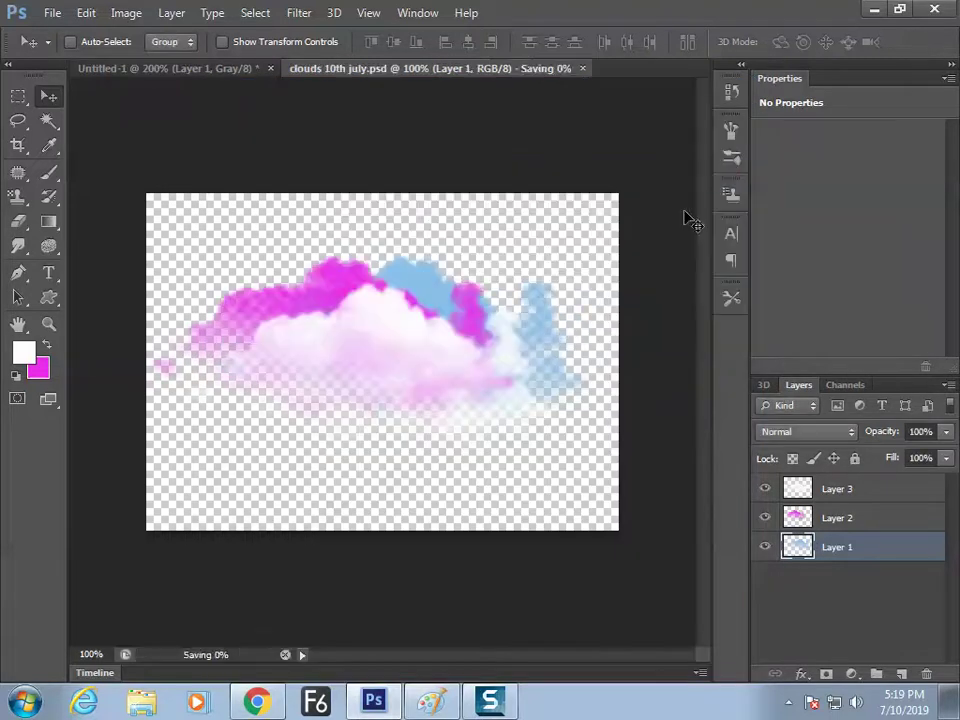
# Minimize the open windows while After Effects loads, check the saved clouds document, and switch to After Effects.
pyautogui.click(872, 12)
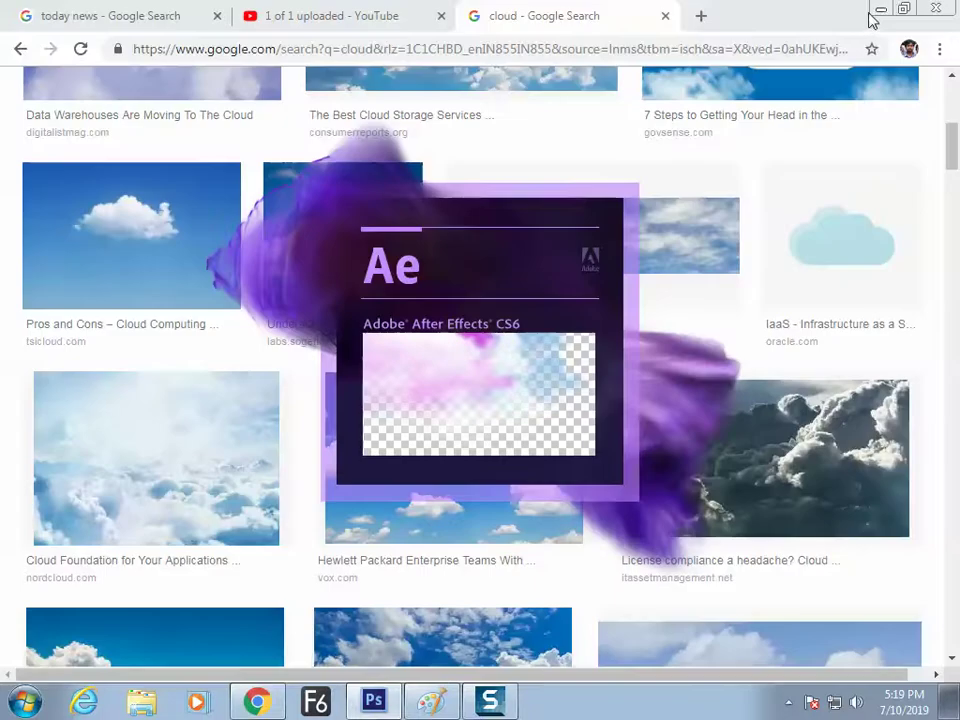
pyautogui.click(879, 10)
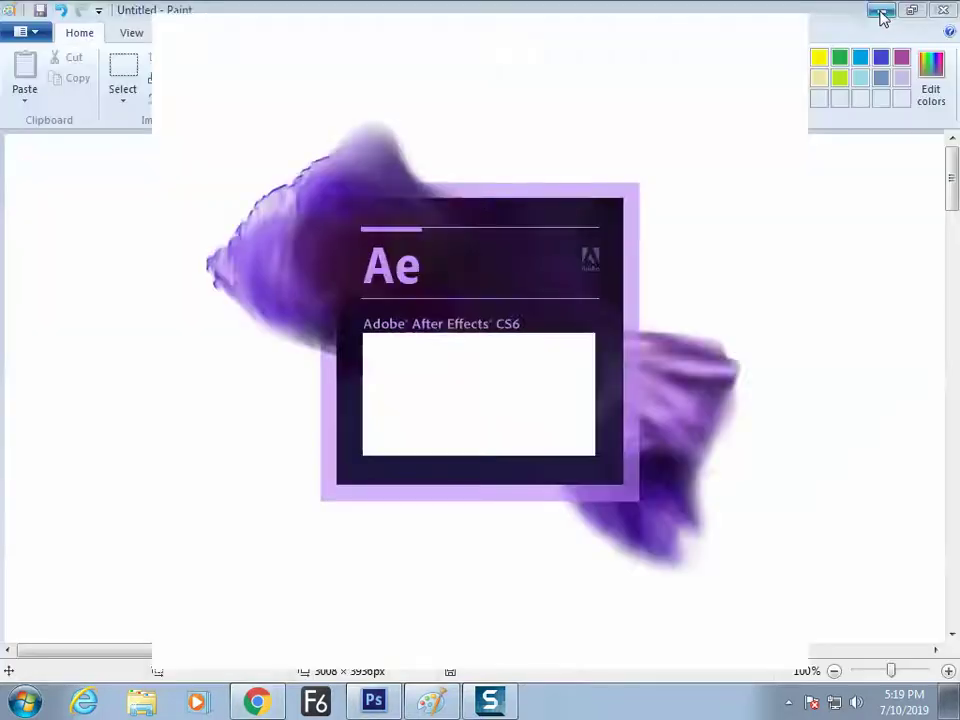
pyautogui.click(880, 11)
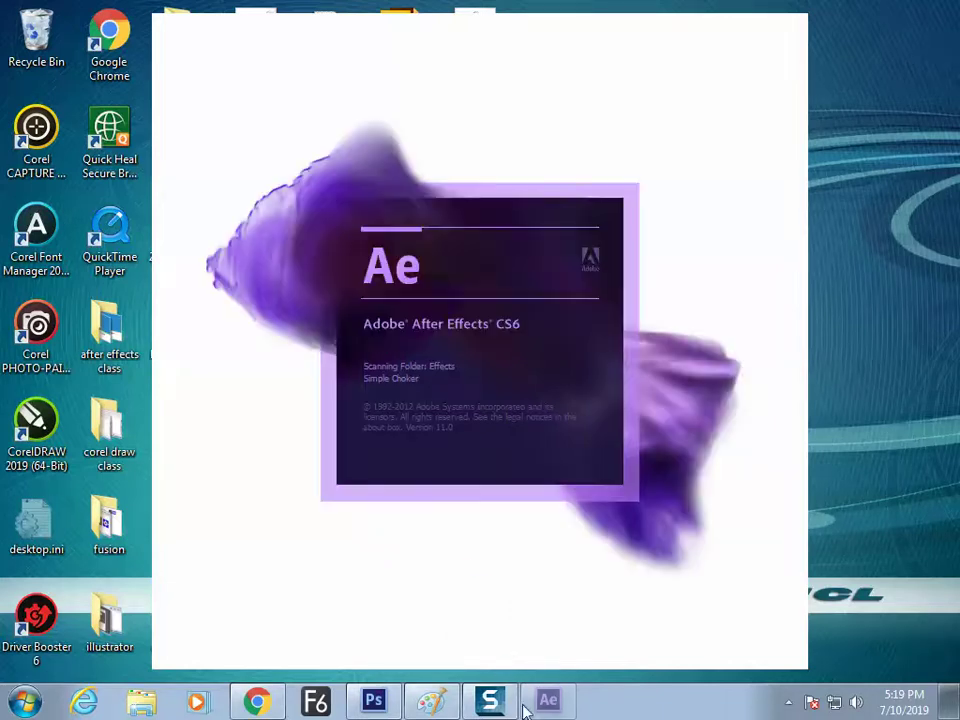
pyautogui.click(368, 704)
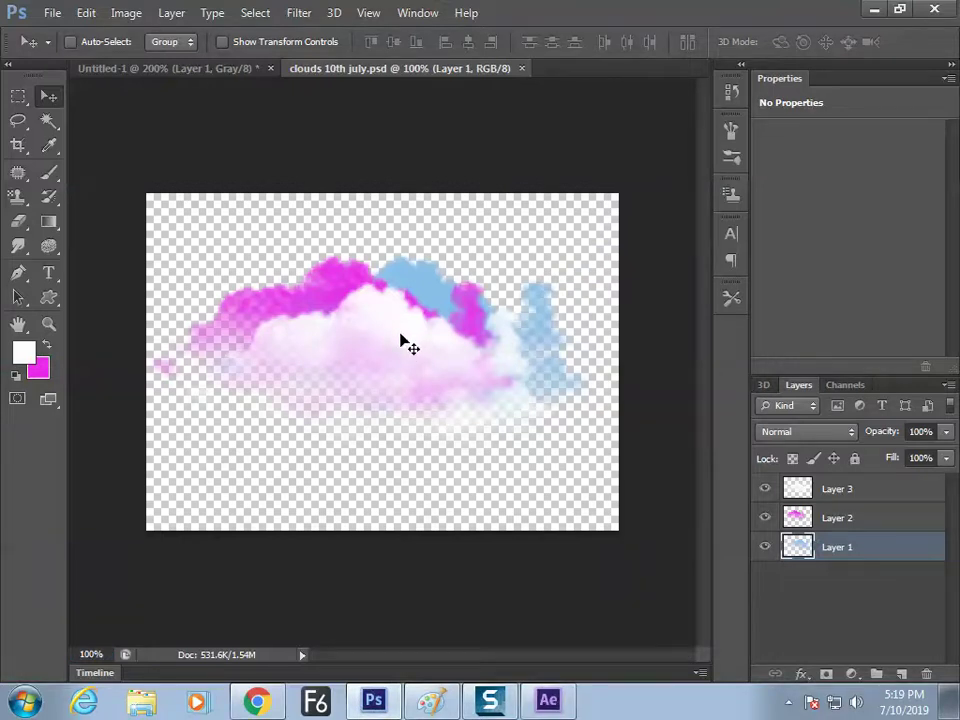
pyautogui.click(548, 700)
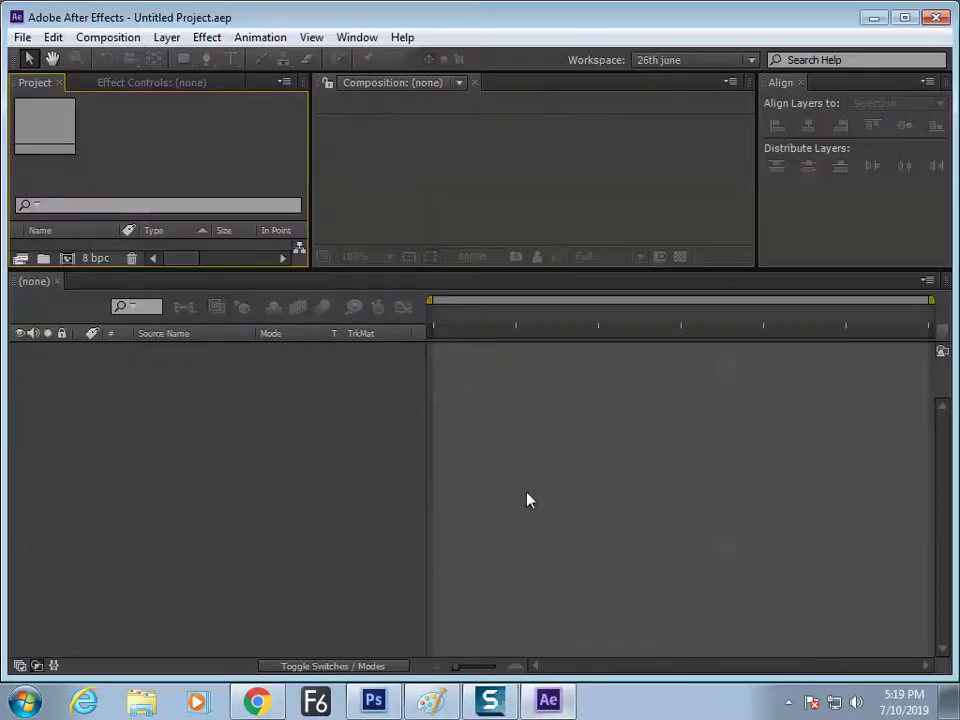
# Import "clouds 10th july.psd" from the Desktop as Composition - Retain Layer Sizes with editable layer styles.
pyautogui.moveTo(310, 268); pyautogui.dragTo(300, 443)
pyautogui.doubleClick(240, 346)
pyautogui.click(60, 186)
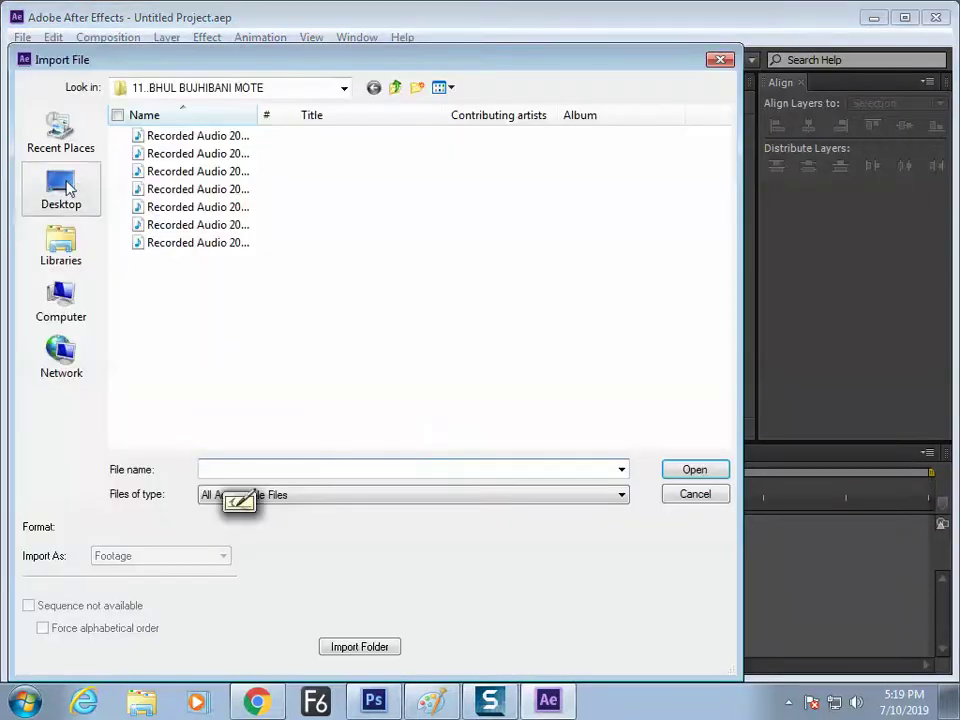
pyautogui.scroll(-1, 724, 183)
pyautogui.moveTo(724, 183); pyautogui.dragTo(718, 325)
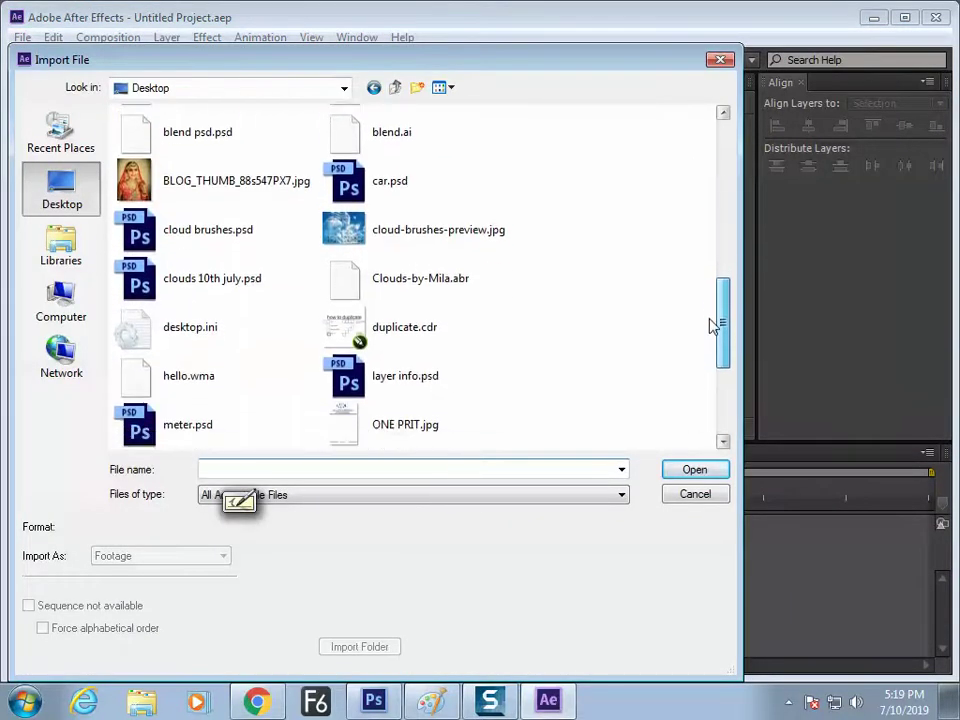
pyautogui.doubleClick(215, 282)
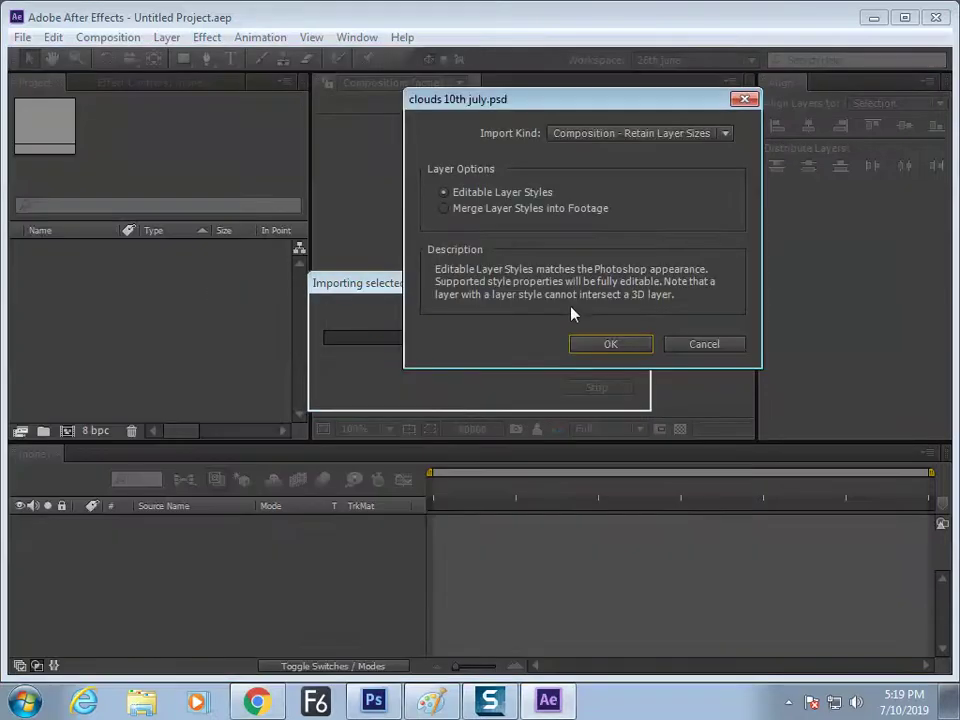
pyautogui.click(606, 135)
pyautogui.click(615, 195)
pyautogui.click(609, 343)
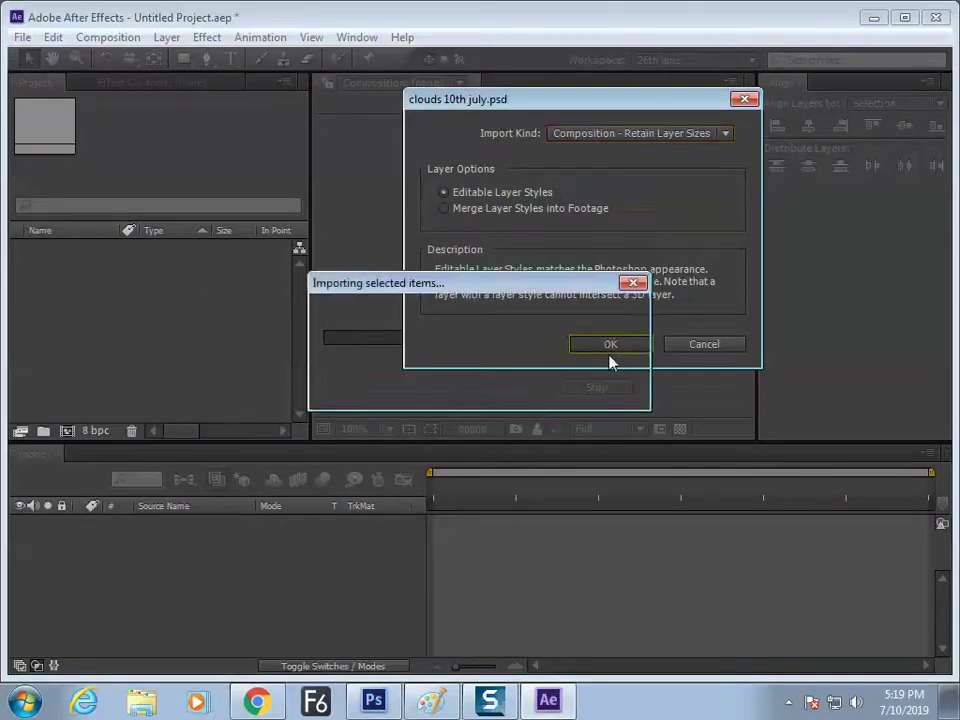
# Open the imported clouds composition and turn on the 3D switch for Layer 1, Layer 2 and Layer 3.
pyautogui.doubleClick(73, 250)
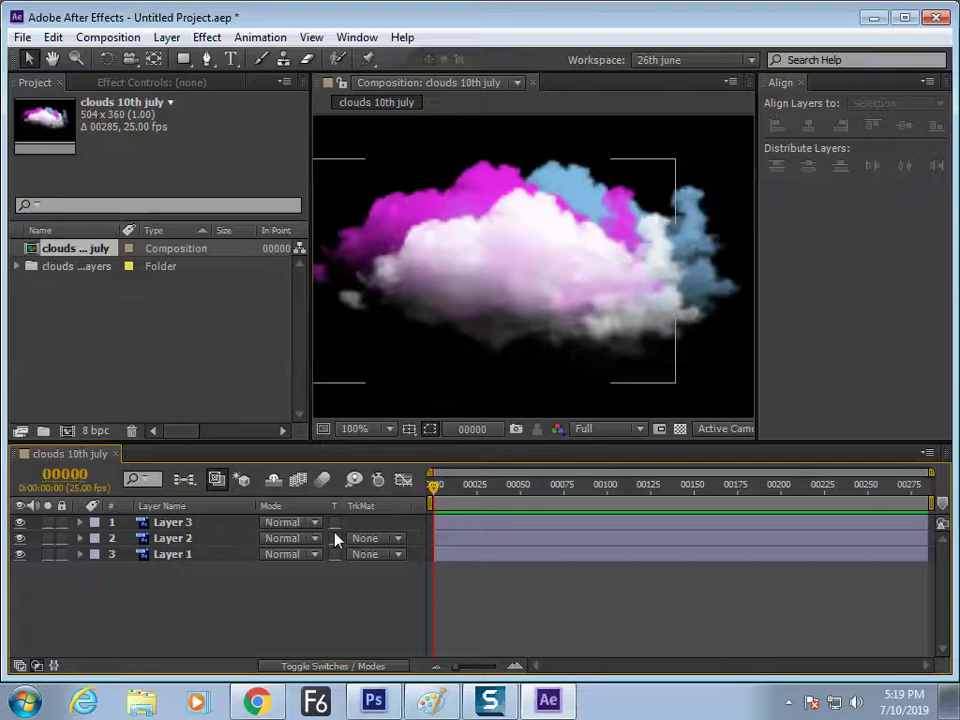
pyautogui.press('F4')
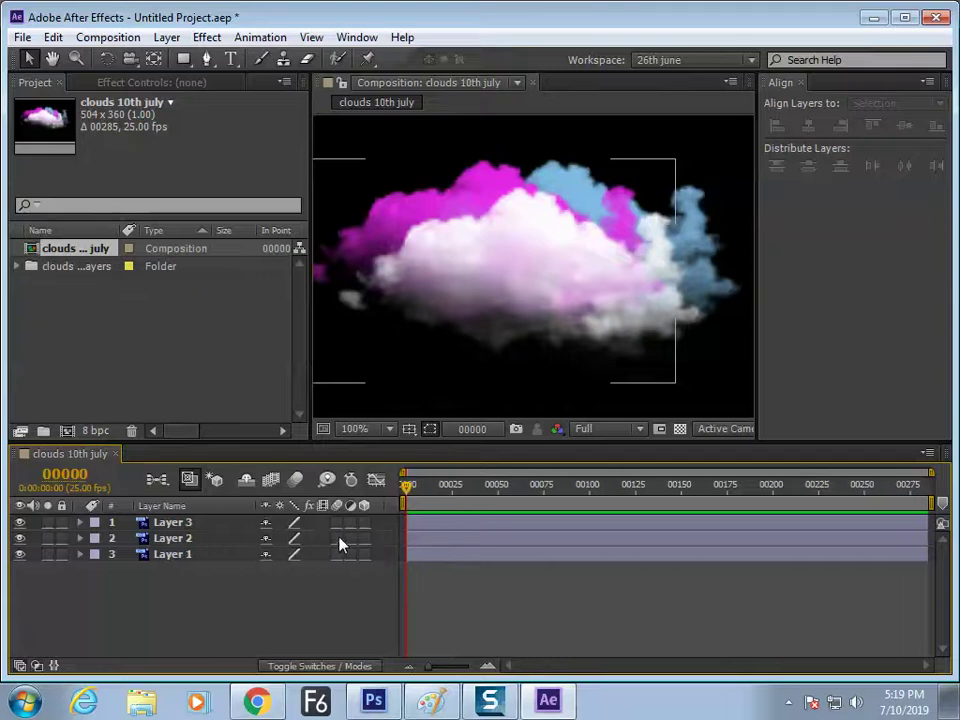
pyautogui.moveTo(364, 522); pyautogui.dragTo(364, 554)
# In an enlarged Custom View 1, spread the white, magenta and blue cloud layers apart in 3D space.
pyautogui.click(551, 294)
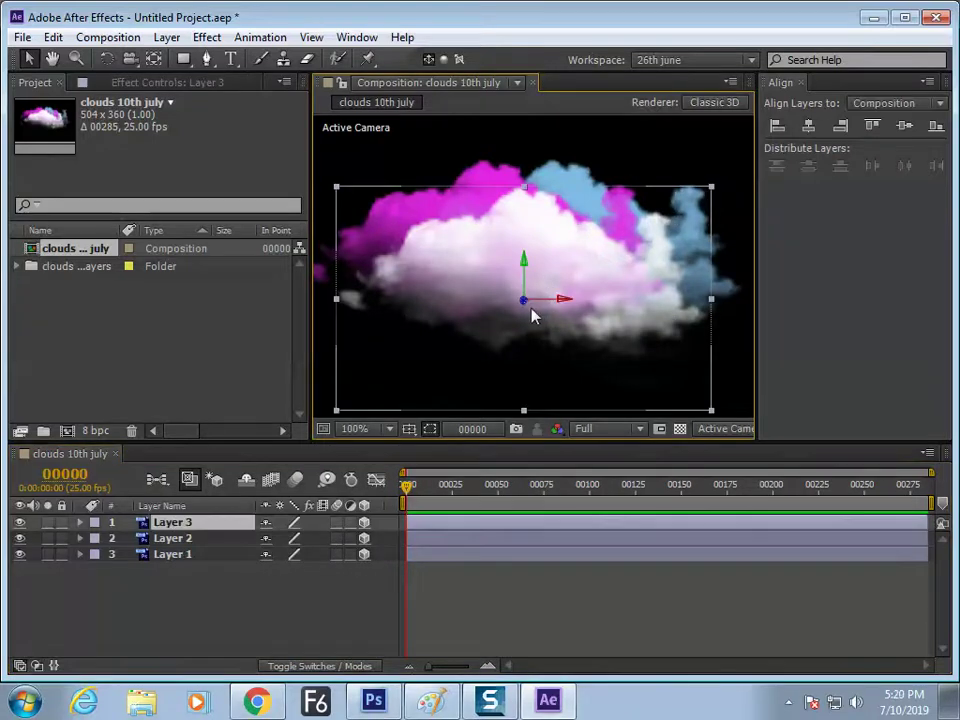
pyautogui.press('F11')
pyautogui.press('`')
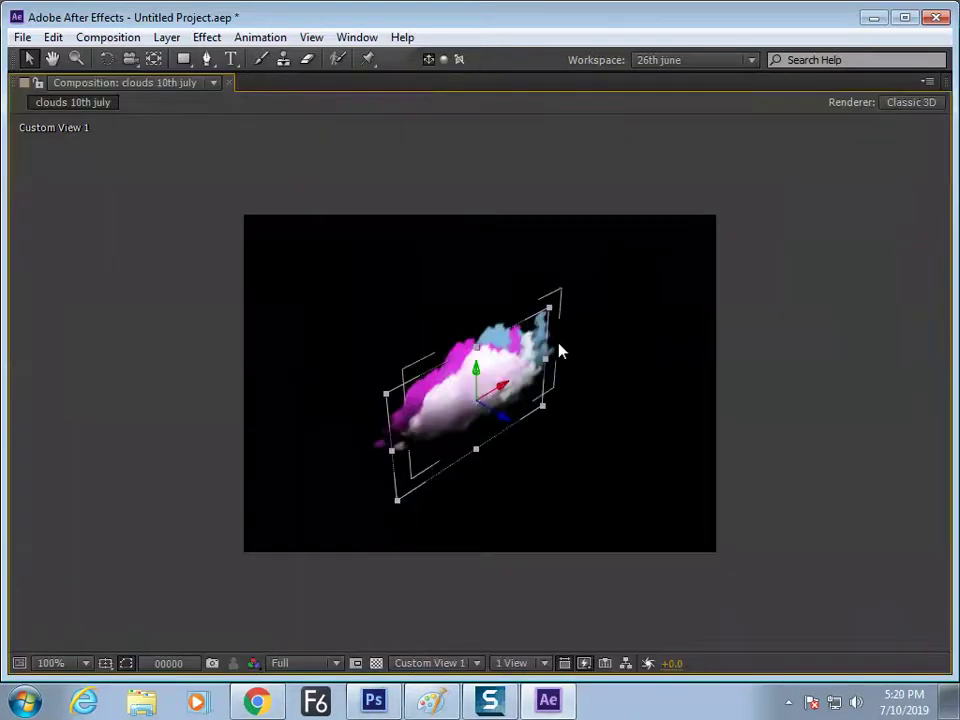
pyautogui.moveTo(514, 437); pyautogui.dragTo(553, 446)
pyautogui.click(491, 414)
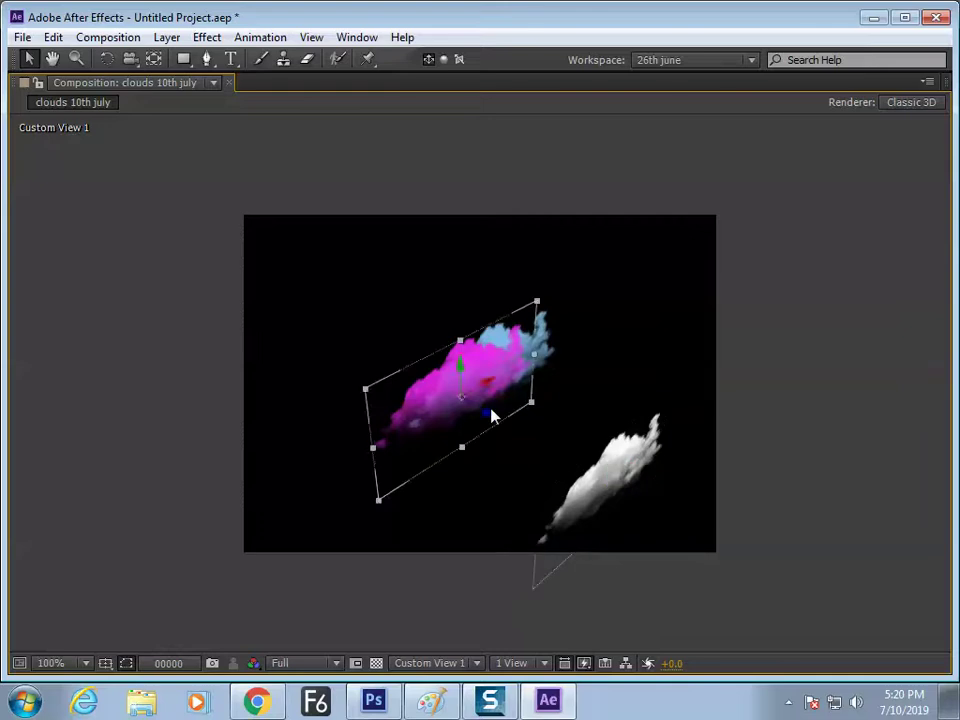
pyautogui.moveTo(474, 418); pyautogui.dragTo(430, 381)
pyautogui.click(506, 375)
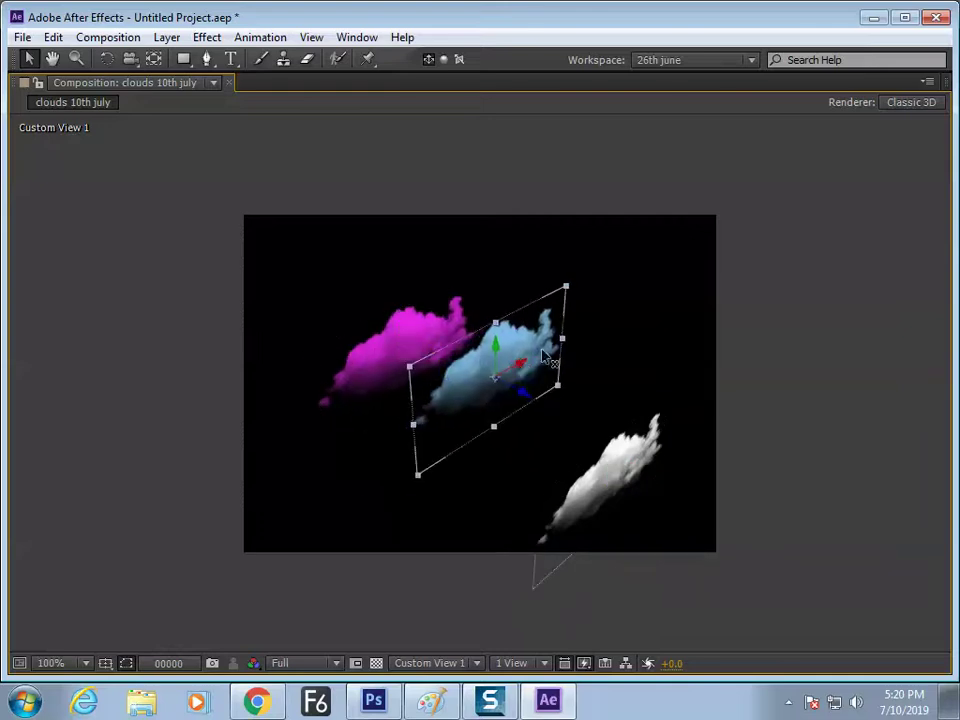
pyautogui.moveTo(549, 364); pyautogui.dragTo(591, 350)
# Duplicate all three cloud layers and offset the copies sideways and in depth from the originals.
pyautogui.hotkey('ctrl', 'a')
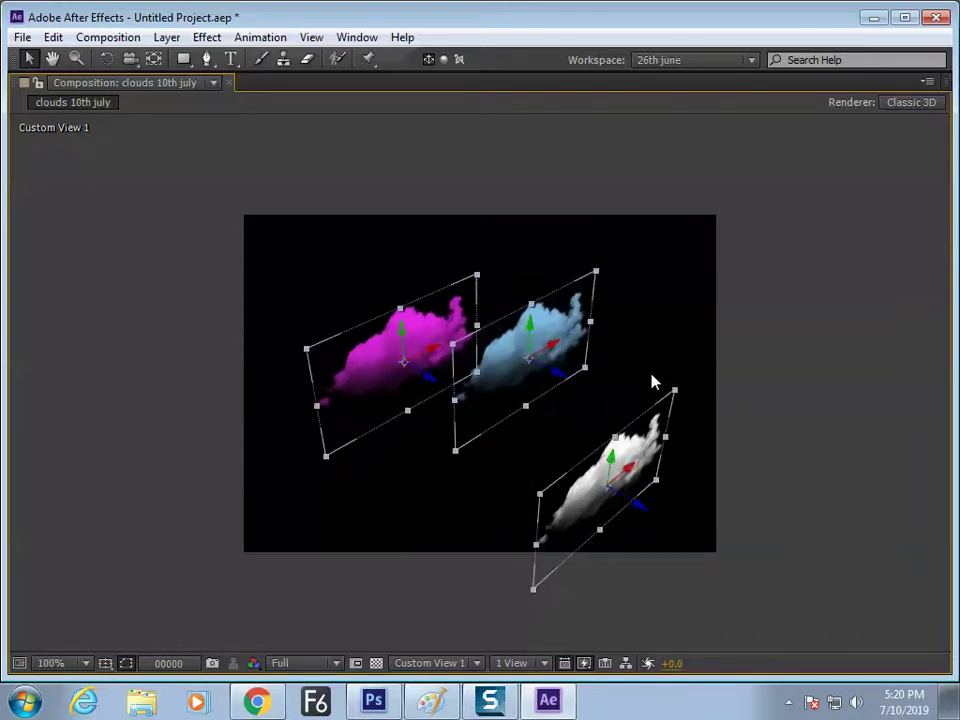
pyautogui.moveTo(643, 512); pyautogui.dragTo(362, 392)
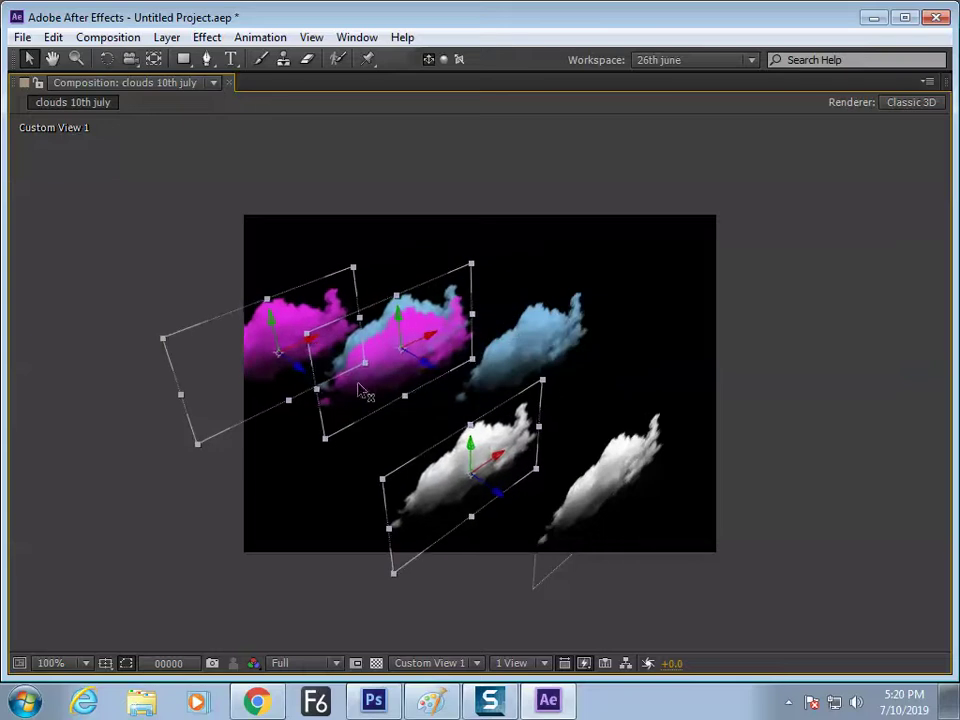
pyautogui.moveTo(420, 403); pyautogui.dragTo(340, 430)
pyautogui.click(614, 285)
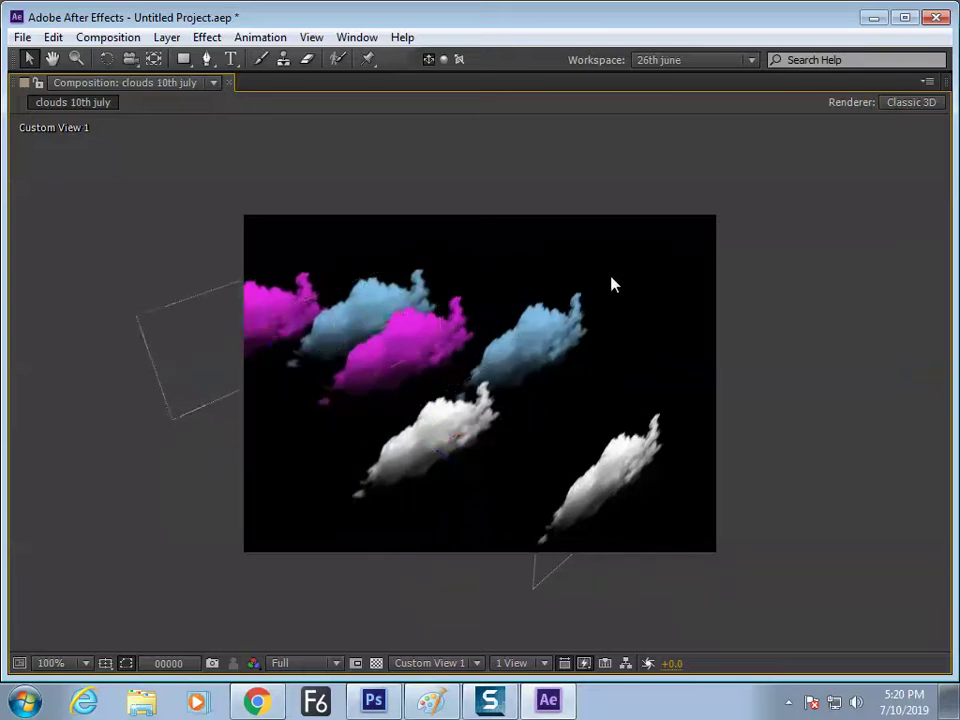
# Shift all six clouds together, and reposition one white, one blue and one magenta cloud individually to space them out.
pyautogui.hotkey('ctrl', 'a')
pyautogui.moveTo(443, 367); pyautogui.dragTo(561, 317)
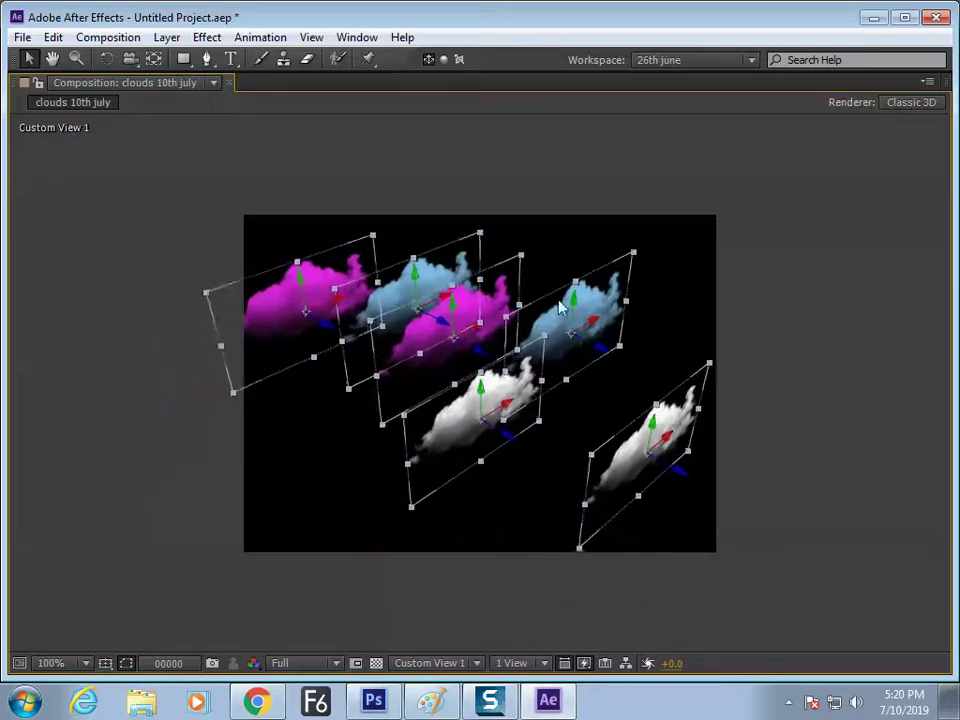
pyautogui.click(561, 317)
pyautogui.moveTo(499, 418); pyautogui.dragTo(430, 478)
pyautogui.moveTo(566, 343); pyautogui.dragTo(608, 310)
pyautogui.moveTo(506, 332); pyautogui.dragTo(446, 360)
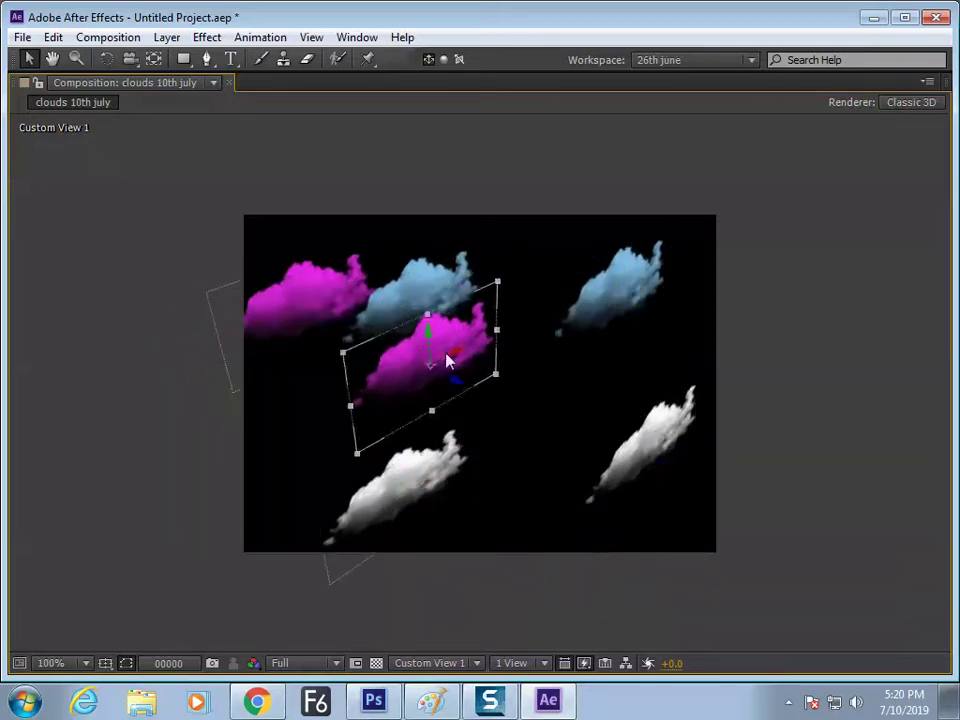
# Duplicate the six cloud layers and move the copies sideways and deeper into the scene.
pyautogui.click(558, 400)
pyautogui.press('c')
pyautogui.moveTo(581, 401); pyautogui.dragTo(407, 399)
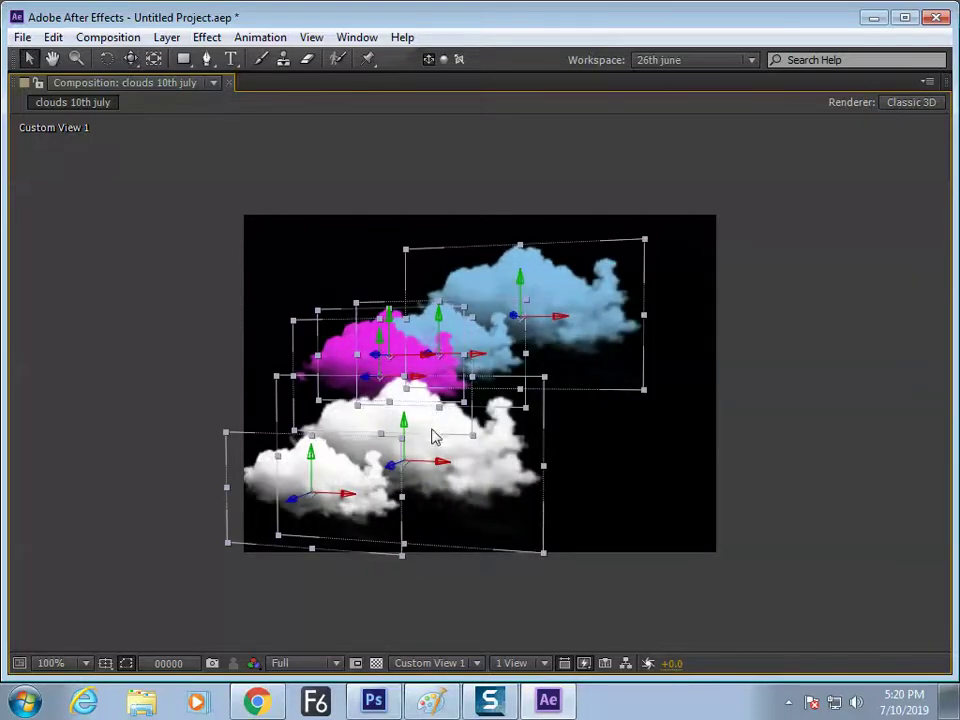
pyautogui.moveTo(477, 360); pyautogui.dragTo(604, 406)
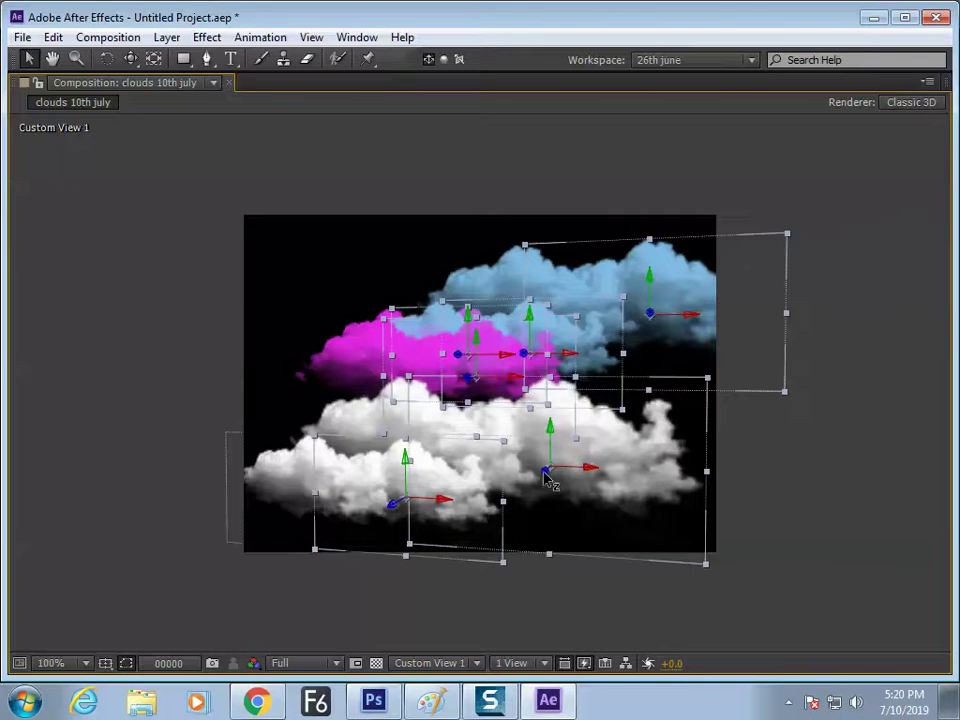
pyautogui.moveTo(548, 482); pyautogui.dragTo(590, 500)
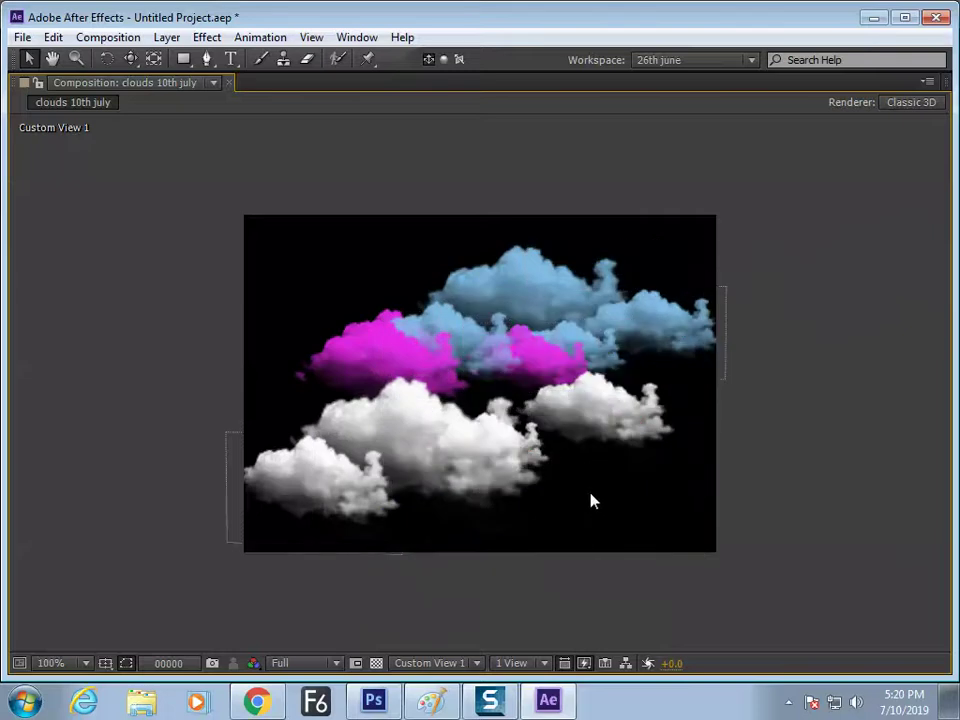
# Add a two-node camera named Camera 1 with the 35mm preset.
pyautogui.hotkey('ctrl', 'alt', 'shift', 'c')
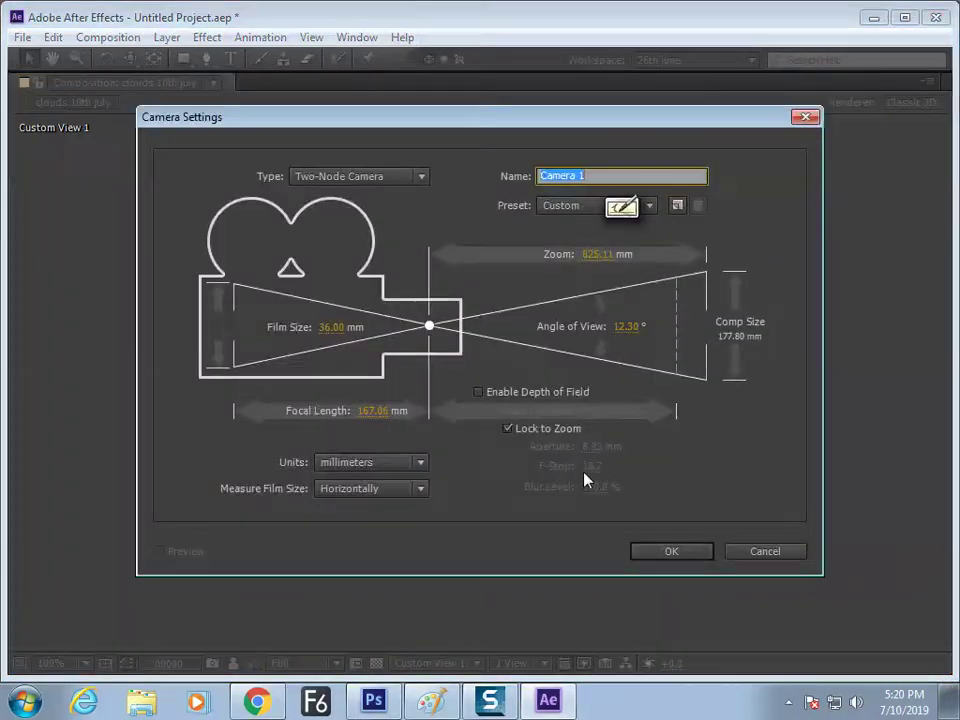
pyautogui.click(573, 208)
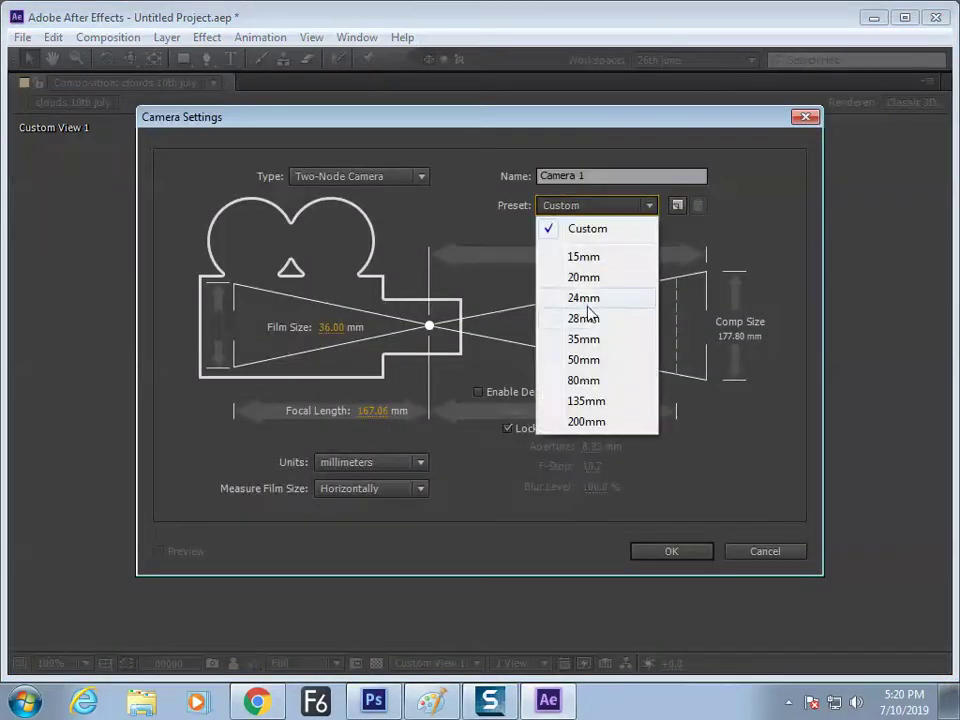
pyautogui.click(587, 344)
pyautogui.click(667, 551)
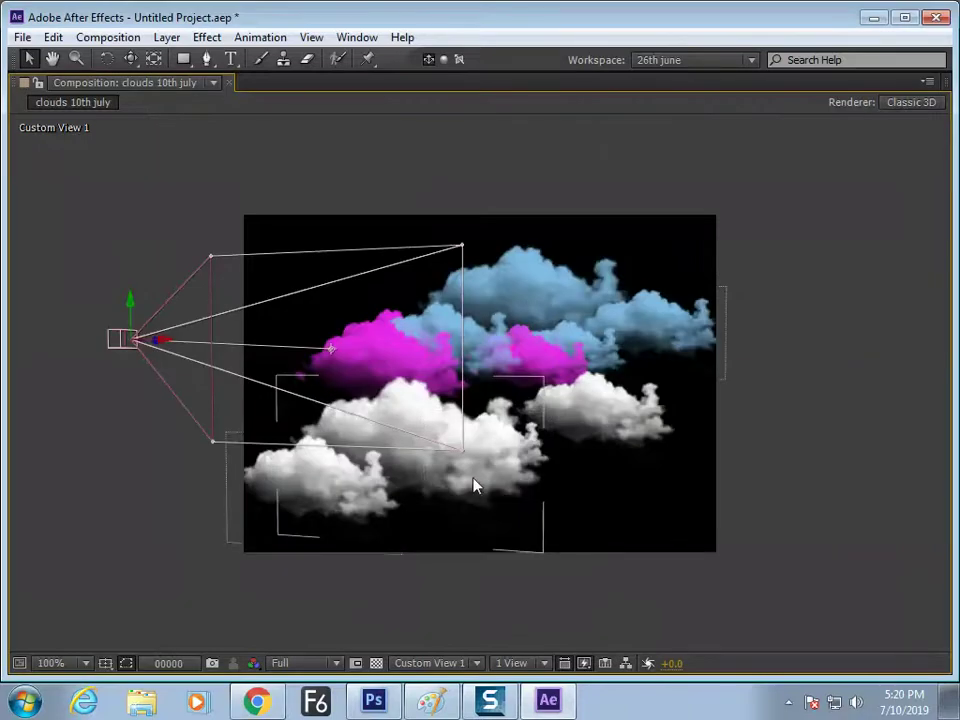
# Switch the composition to the Active Camera view and apply the camera's Auto-Orientation settings.
pyautogui.press('F12')
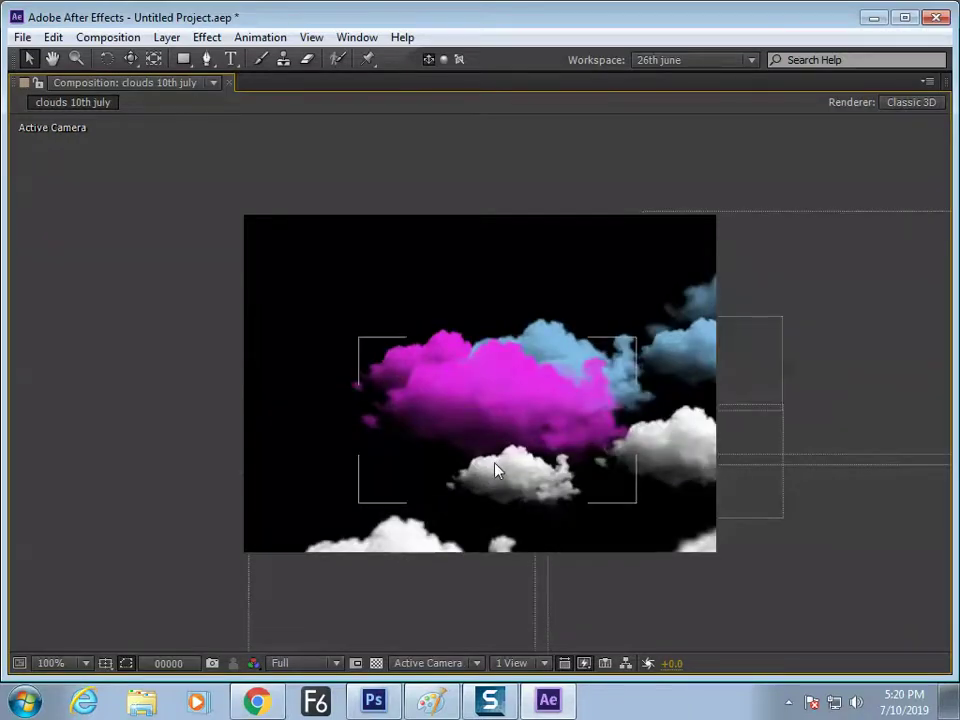
pyautogui.press('c')
pyautogui.hotkey('ctrl', 'alt', 'o')
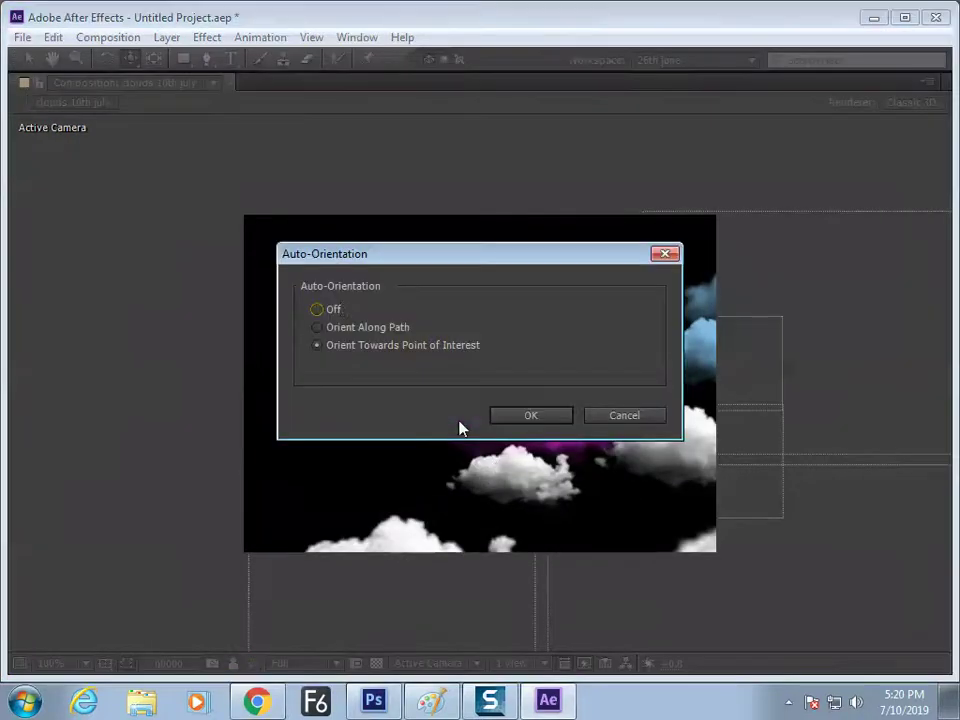
pyautogui.press('Return')
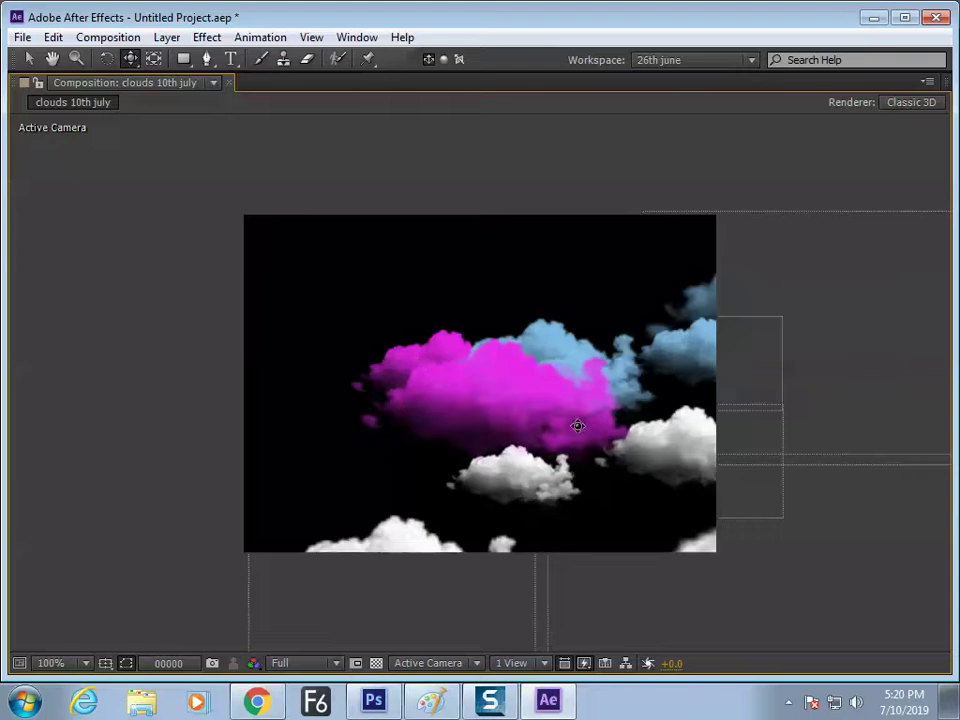
# Move the camera to frame the clouds and keyframe its Position at frame 0 at 537, 277, -576.
pyautogui.moveTo(577, 426); pyautogui.dragTo(455, 408)
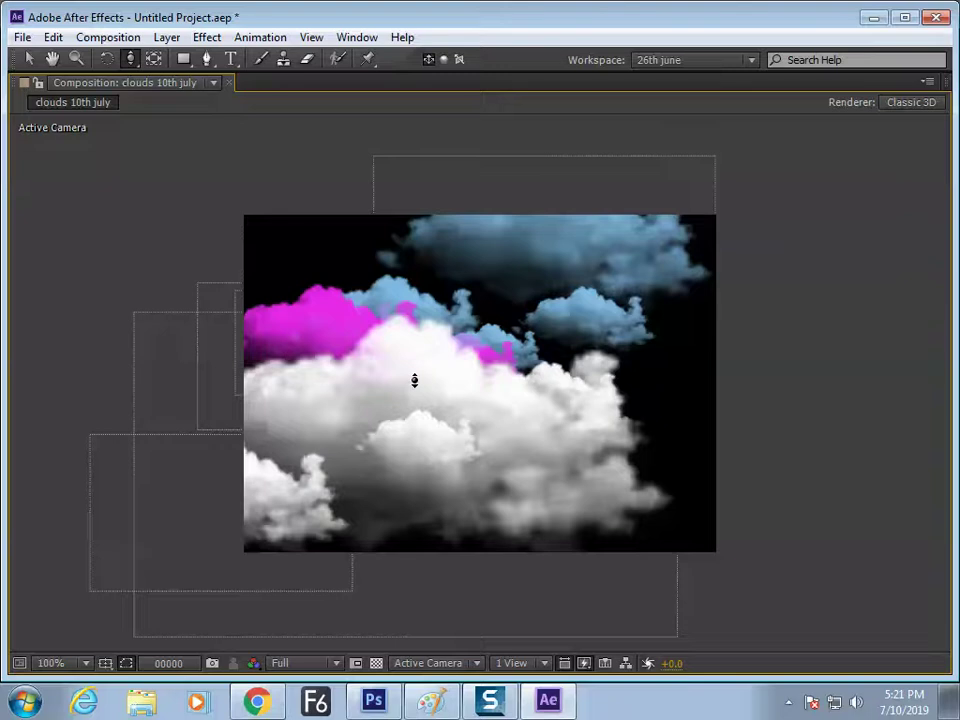
pyautogui.press('`')
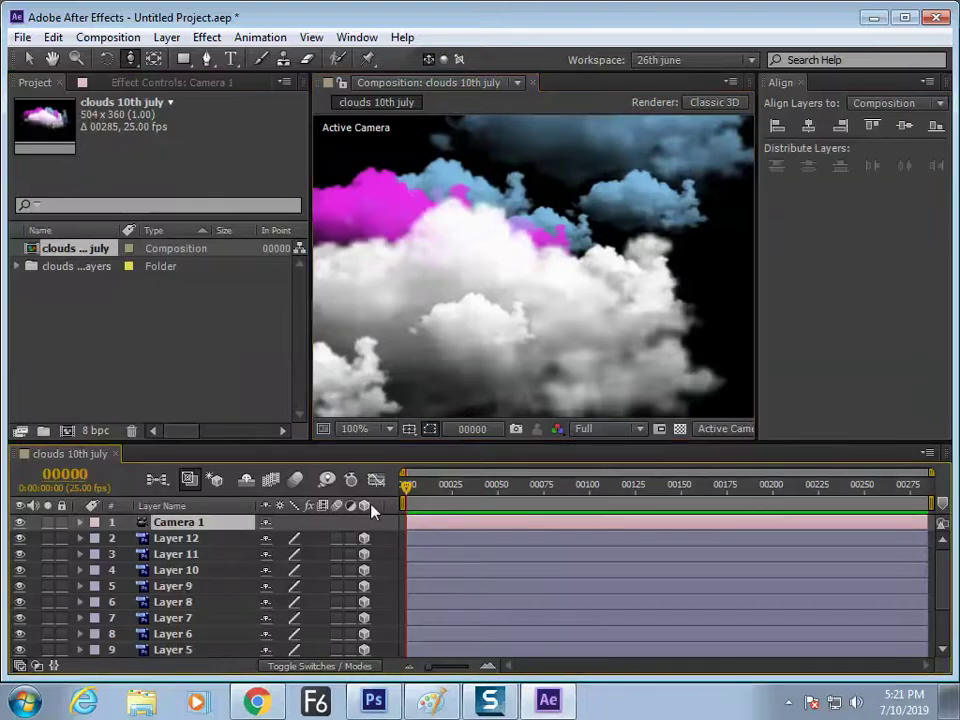
pyautogui.press('p')
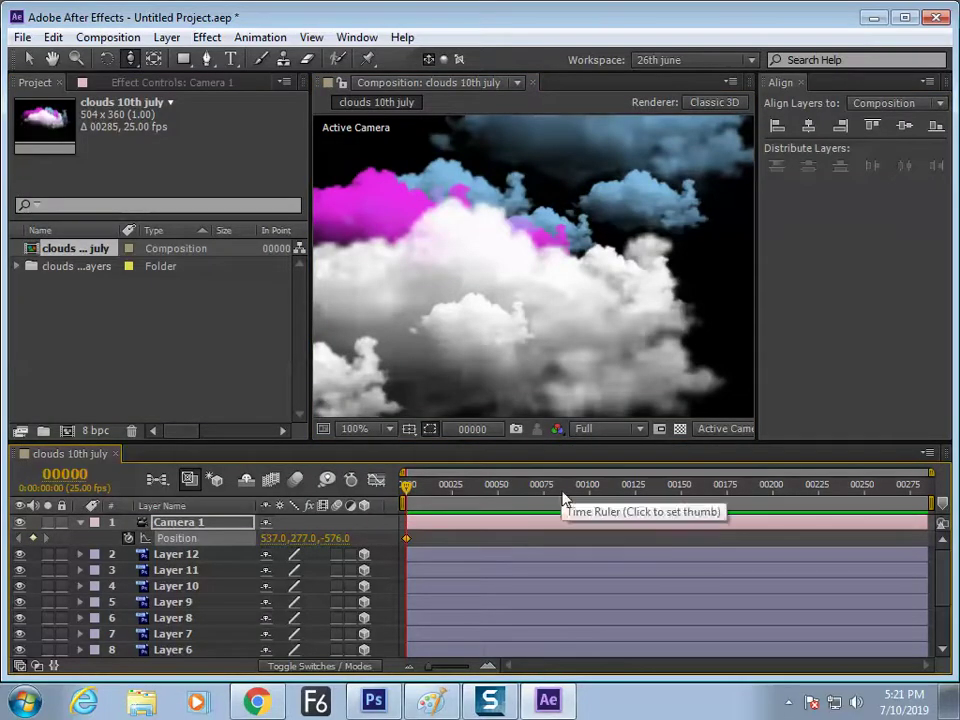
# Set the composition's duration to 150 frames, with the playhead at the end of the timeline.
pyautogui.press('End')
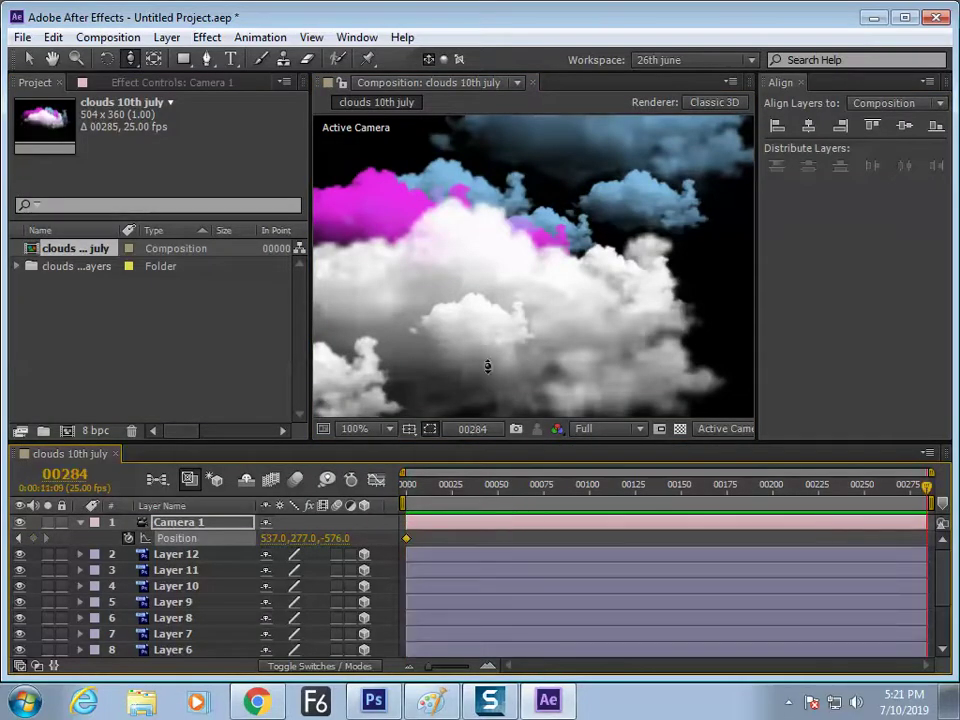
pyautogui.hotkey('ctrl', 'k')
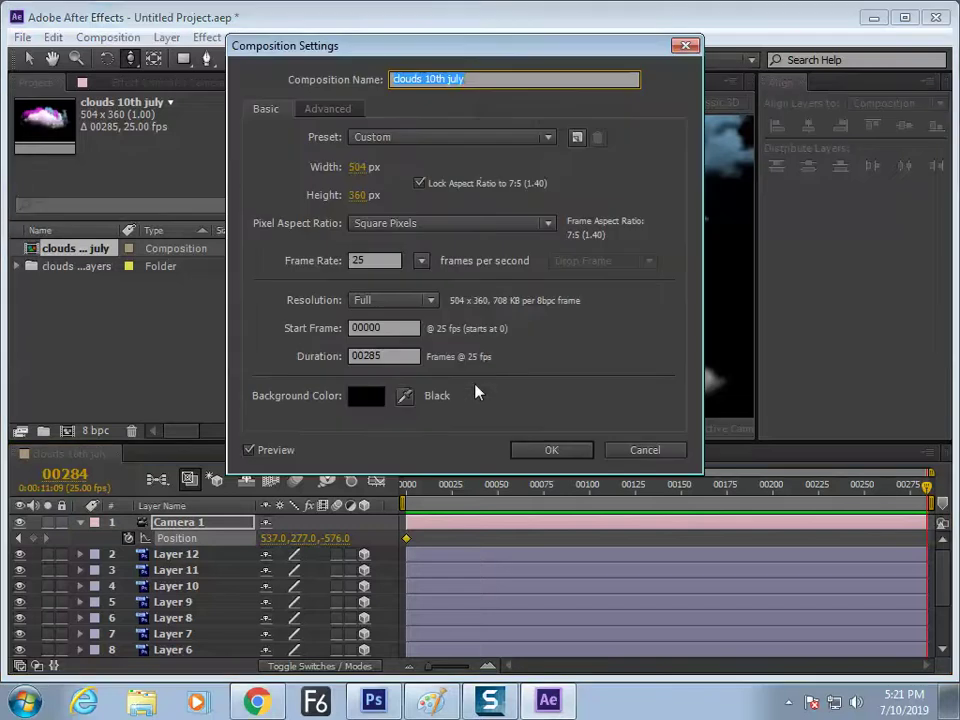
pyautogui.click(388, 356)
pyautogui.write('150')
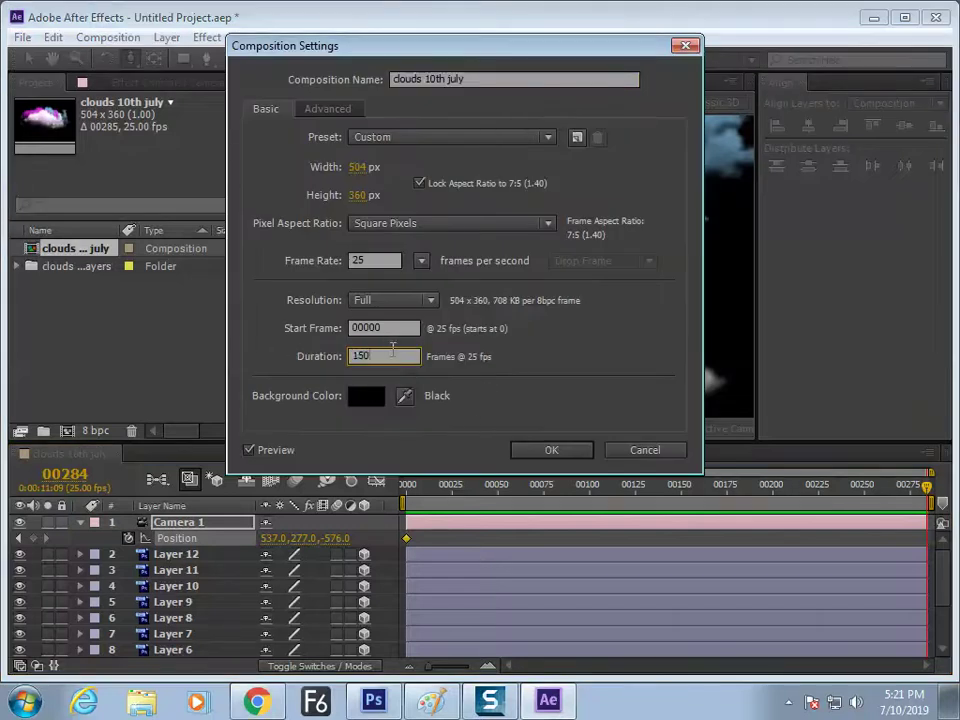
pyautogui.press('Return')
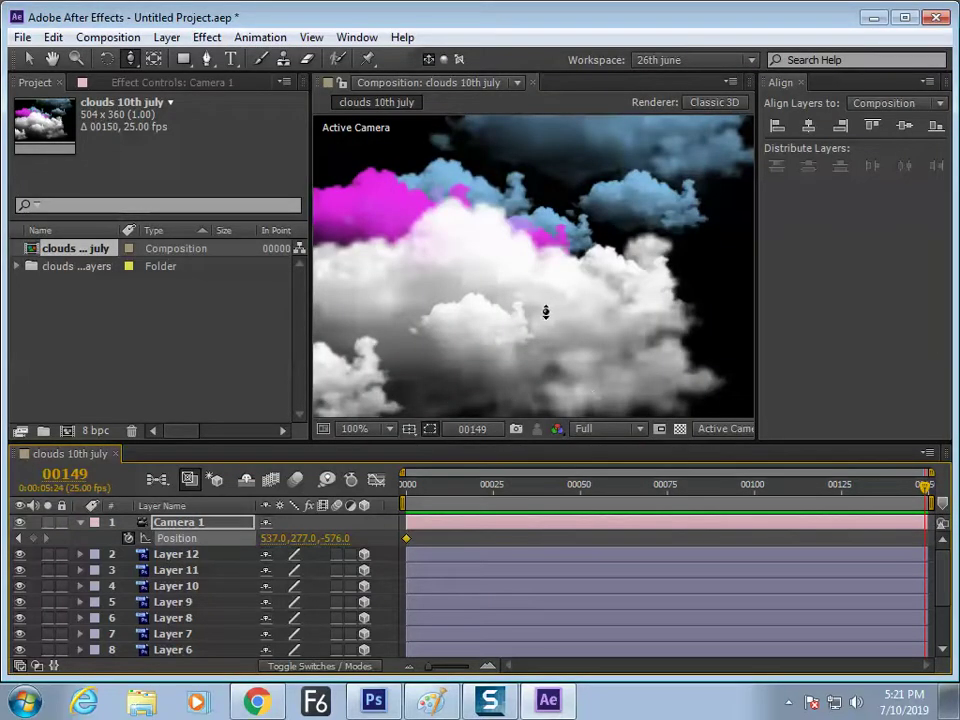
# Keyframe the camera dollied forward to a Z position of about 345 at frame 149, and enlarge the composition view to full screen.
pyautogui.moveTo(545, 312); pyautogui.dragTo(558, 107)
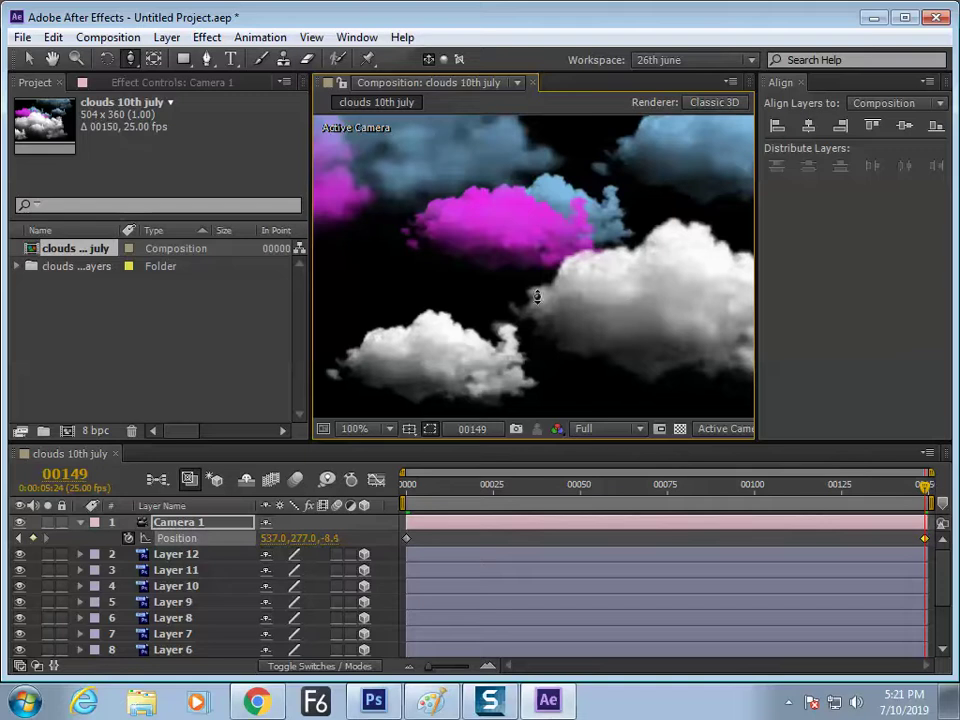
pyautogui.moveTo(537, 296); pyautogui.dragTo(538, 208)
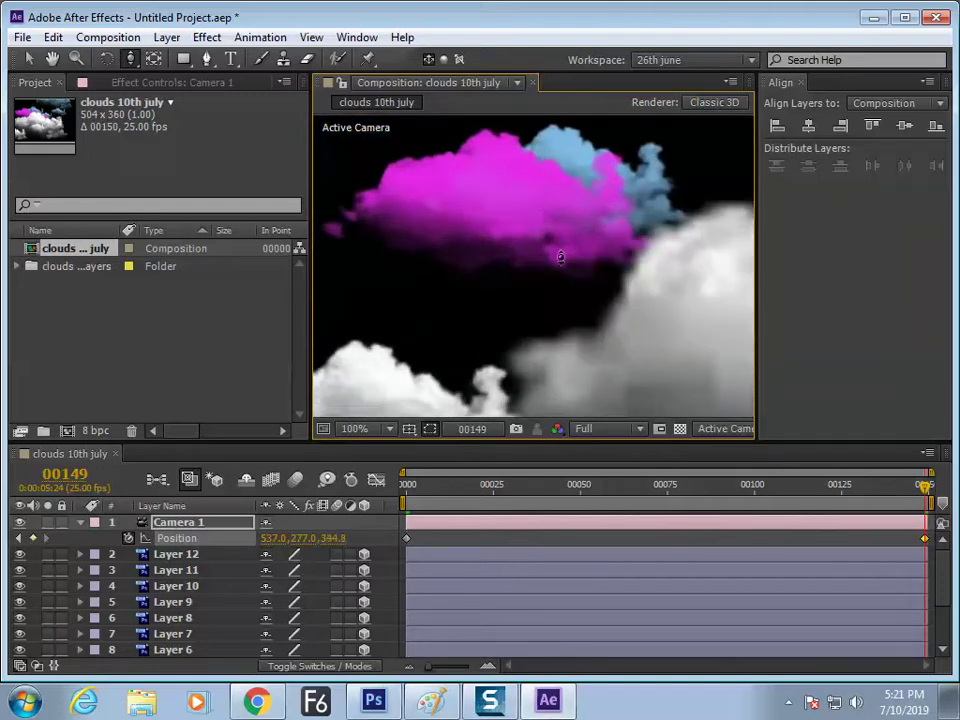
pyautogui.press('`')
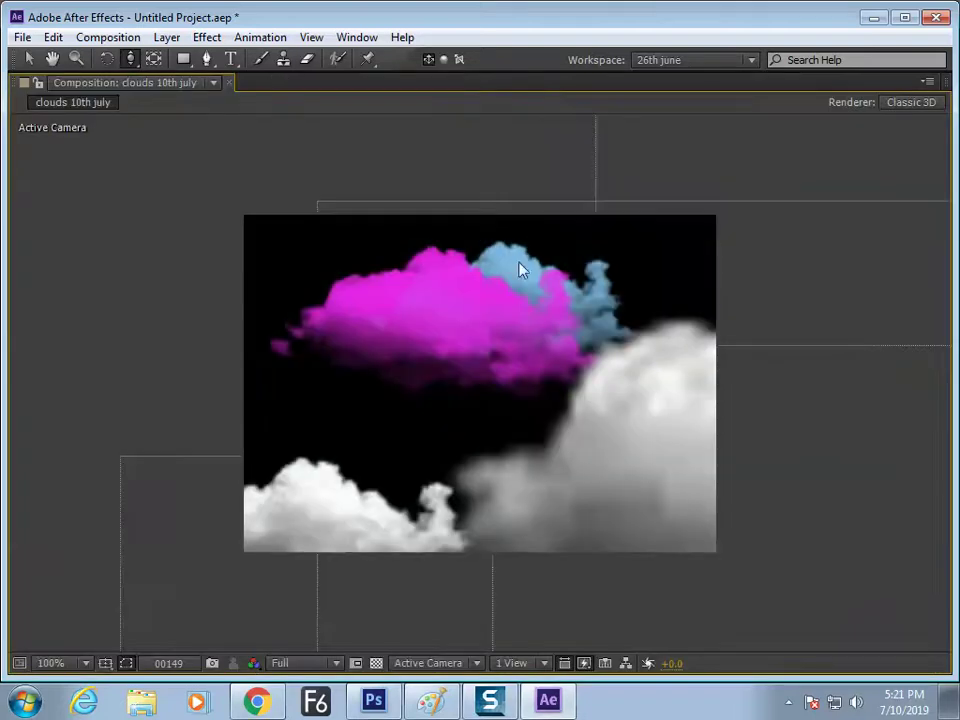
pyautogui.hotkey('ctrl', '\\')
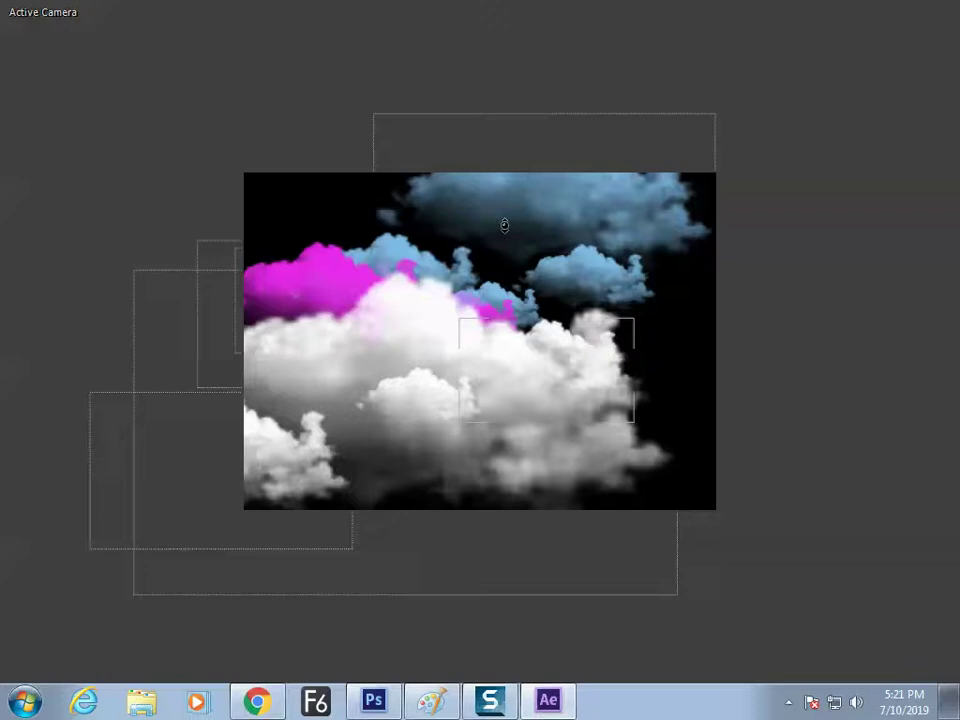
# Preview the camera fly-through in the enlarged composition view and restore the normal workspace layout.
pyautogui.press('.')
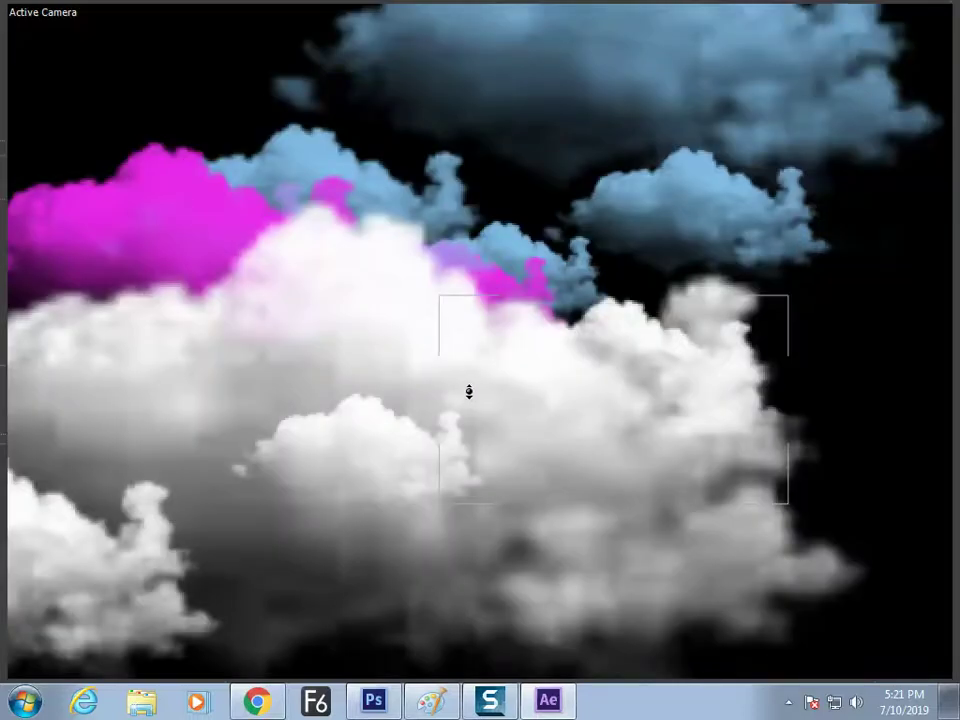
pyautogui.press('space')
pyautogui.press('`')
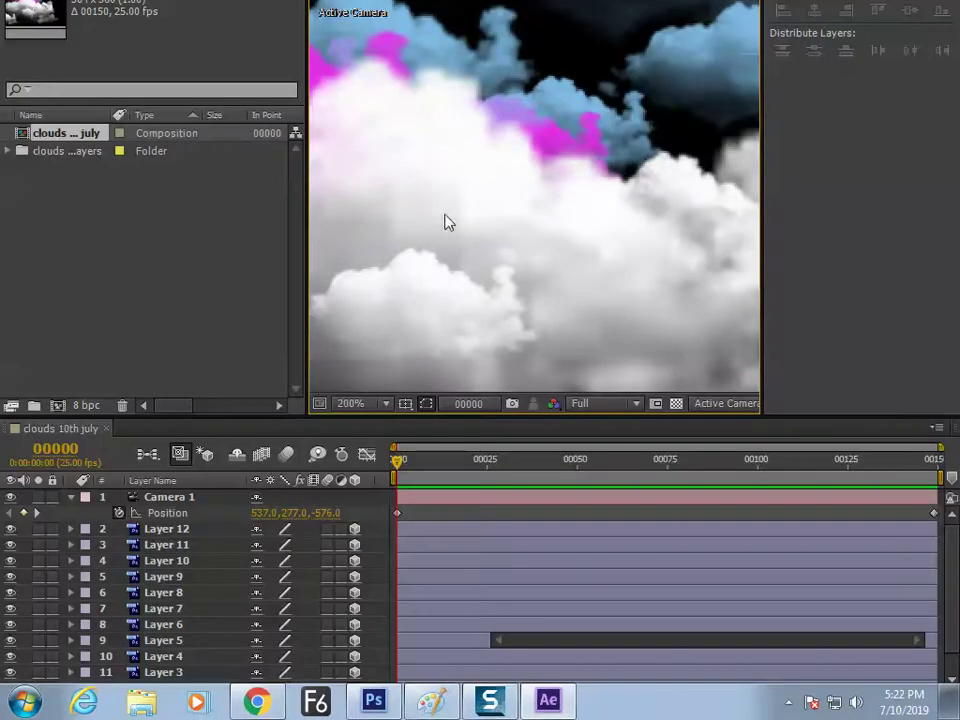
# Switch to Photoshop, bring up the grayscale Untitled-1 cloud document, and open the settings for a new document.
pyautogui.hotkey('alt', 'Tab')
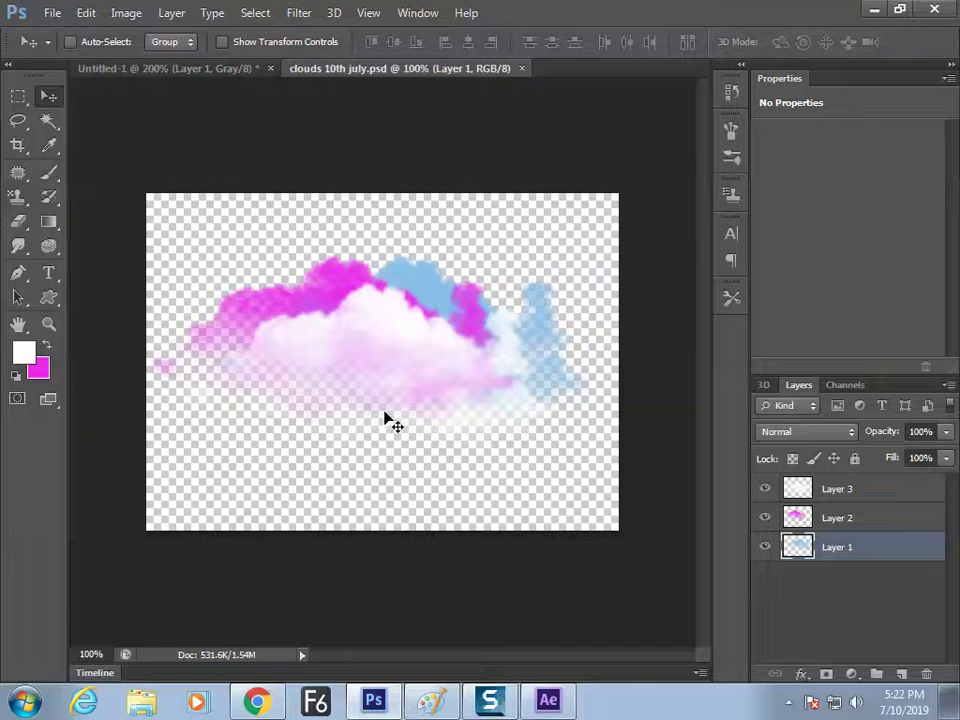
pyautogui.click(231, 70)
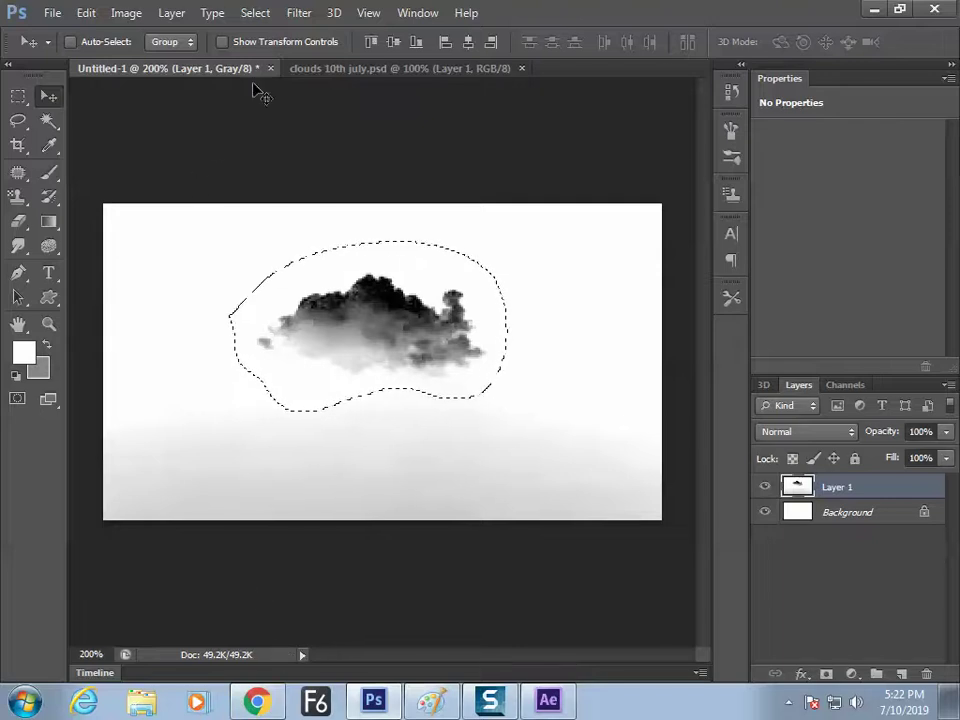
pyautogui.hotkey('ctrl', 'n')
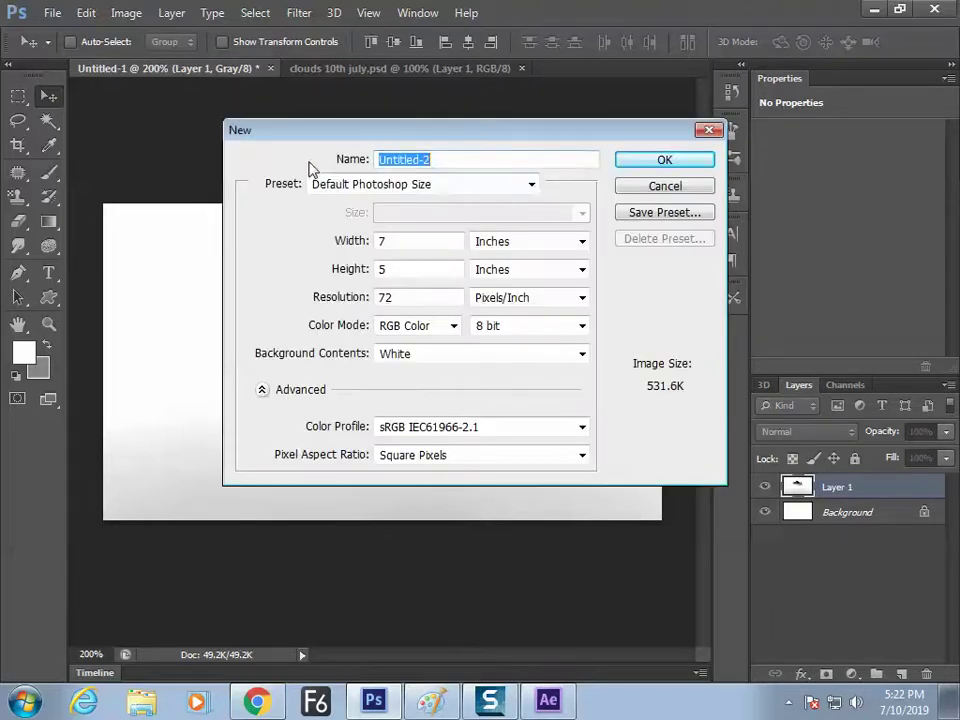
# Switch to Paint, sketch a cloud, a brush and scattered brush marks with ticks under the Image Brush heading, and return to Photoshop with the New dialog cancelled.
pyautogui.click(431, 700)
pyautogui.moveTo(183, 190); pyautogui.dragTo(252, 166)
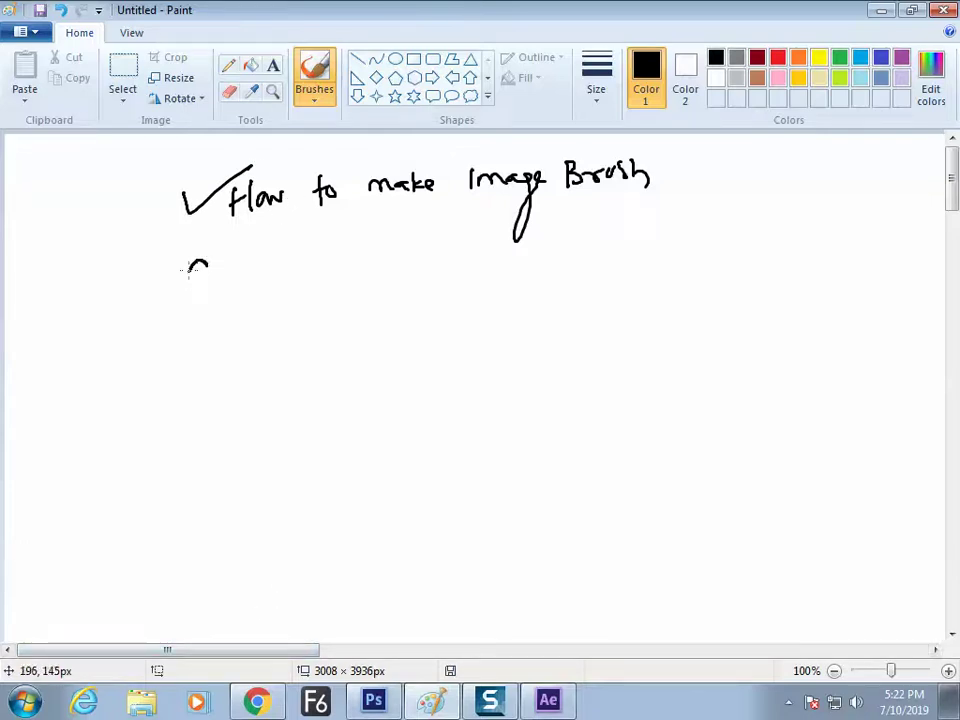
pyautogui.moveTo(184, 295); pyautogui.dragTo(238, 263)
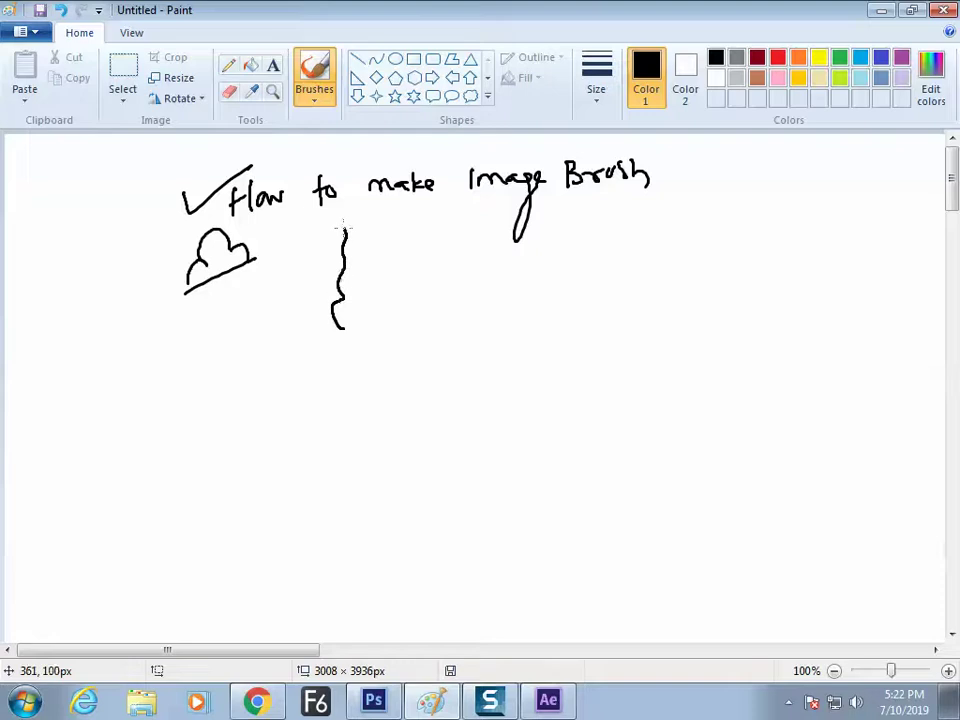
pyautogui.moveTo(350, 303); pyautogui.dragTo(347, 337)
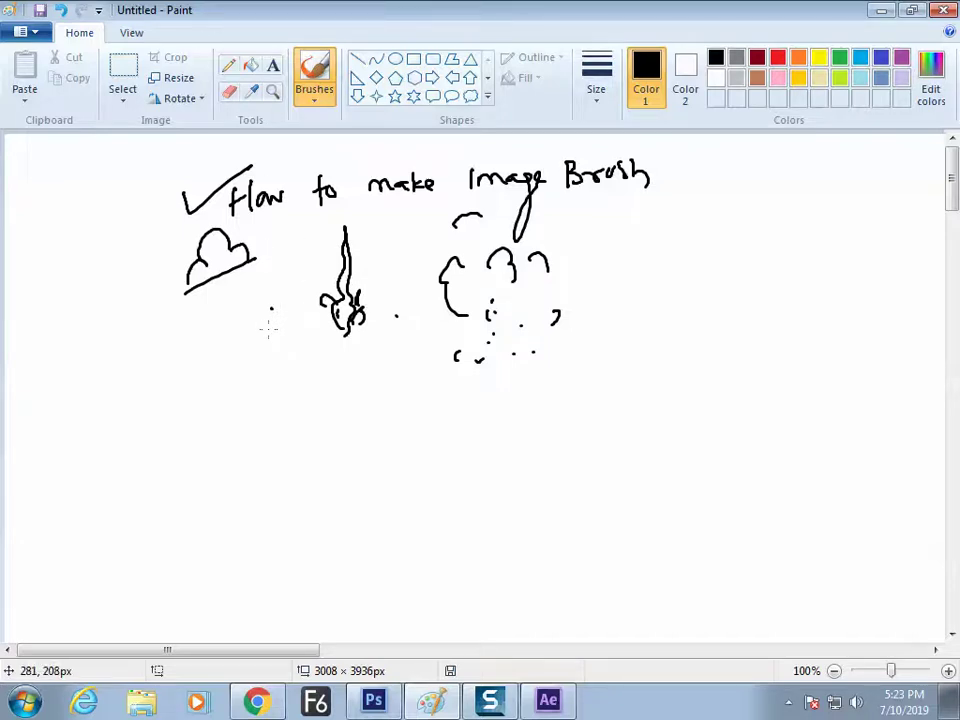
pyautogui.moveTo(250, 311); pyautogui.dragTo(280, 290)
pyautogui.press('alt')
pyautogui.moveTo(372, 265); pyautogui.dragTo(398, 255)
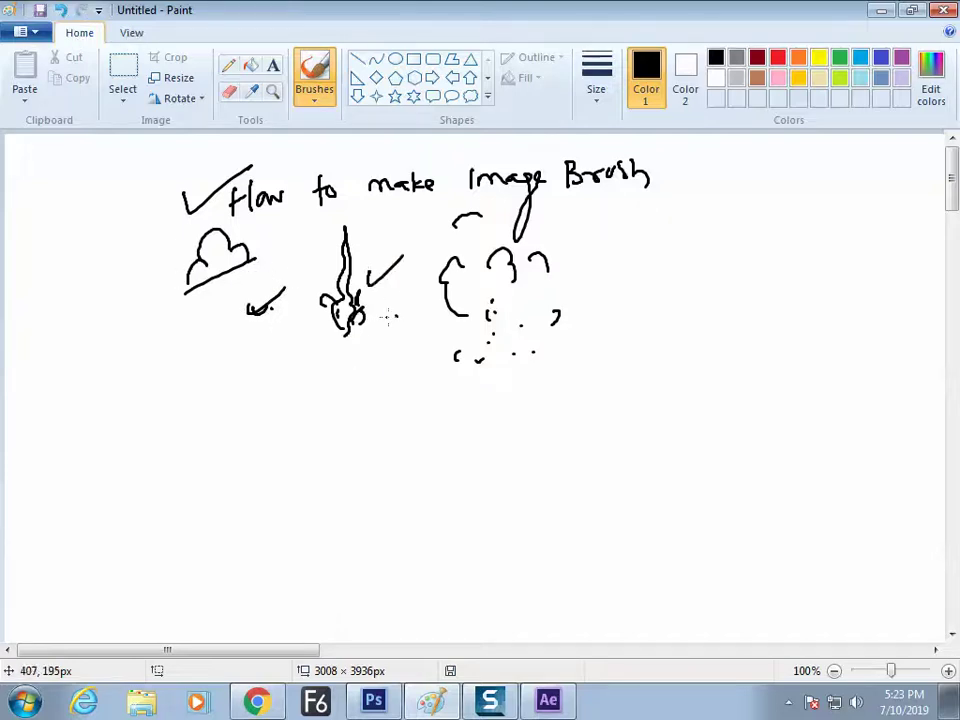
pyautogui.hotkey('ctrl', 'z')
pyautogui.moveTo(522, 304); pyautogui.dragTo(558, 278)
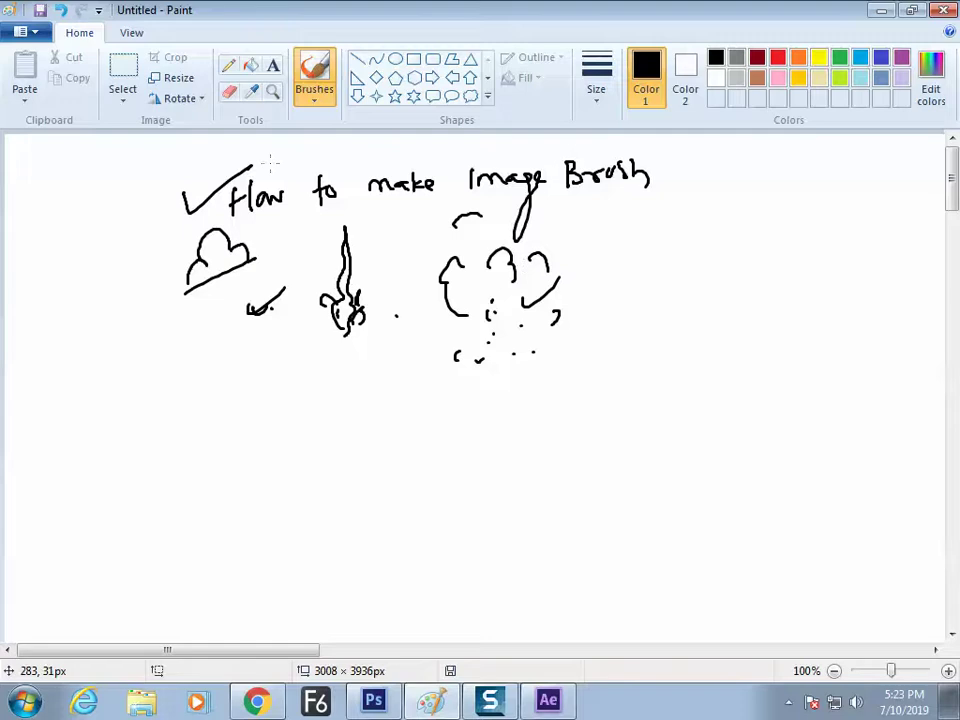
pyautogui.hotkey('alt', 'Tab')
pyautogui.click(624, 184)
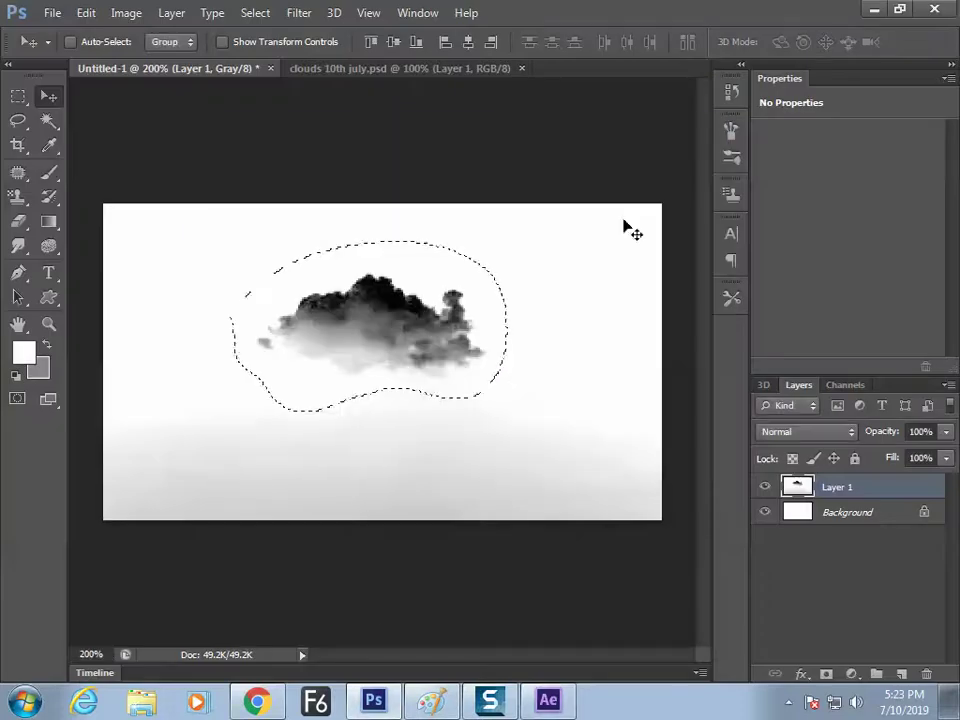
# Switch to Chrome, search Google Images for "smoke" in a new tab, and open the "Marketing a Smoke-Free Future" image preview.
pyautogui.click(257, 700)
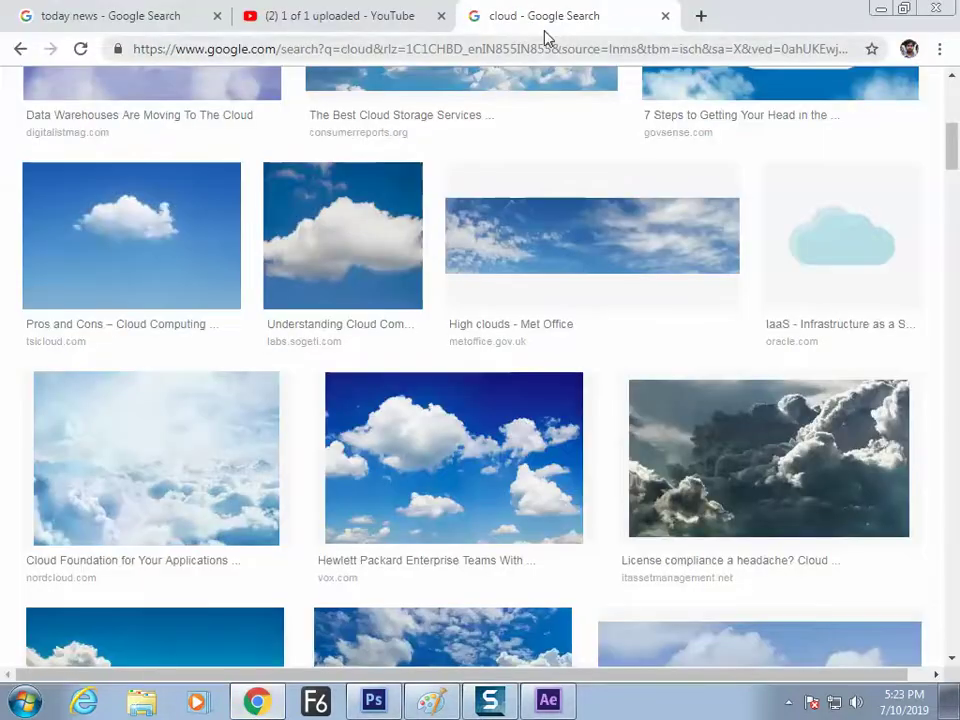
pyautogui.click(702, 16)
pyautogui.write('s')
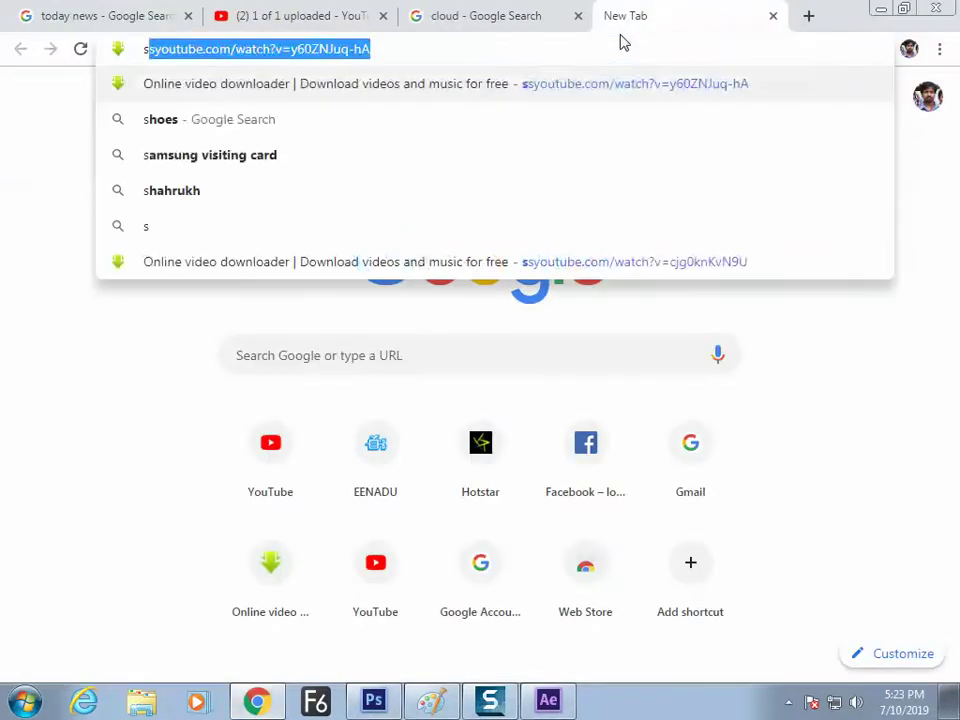
pyautogui.write('moke')
pyautogui.press('Return')
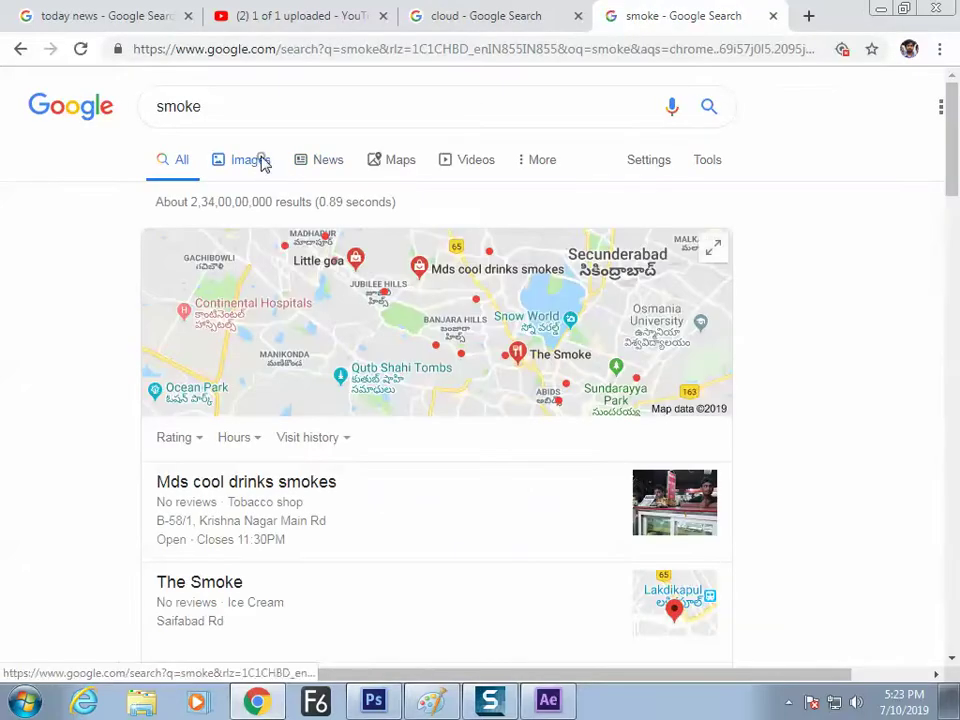
pyautogui.click(262, 164)
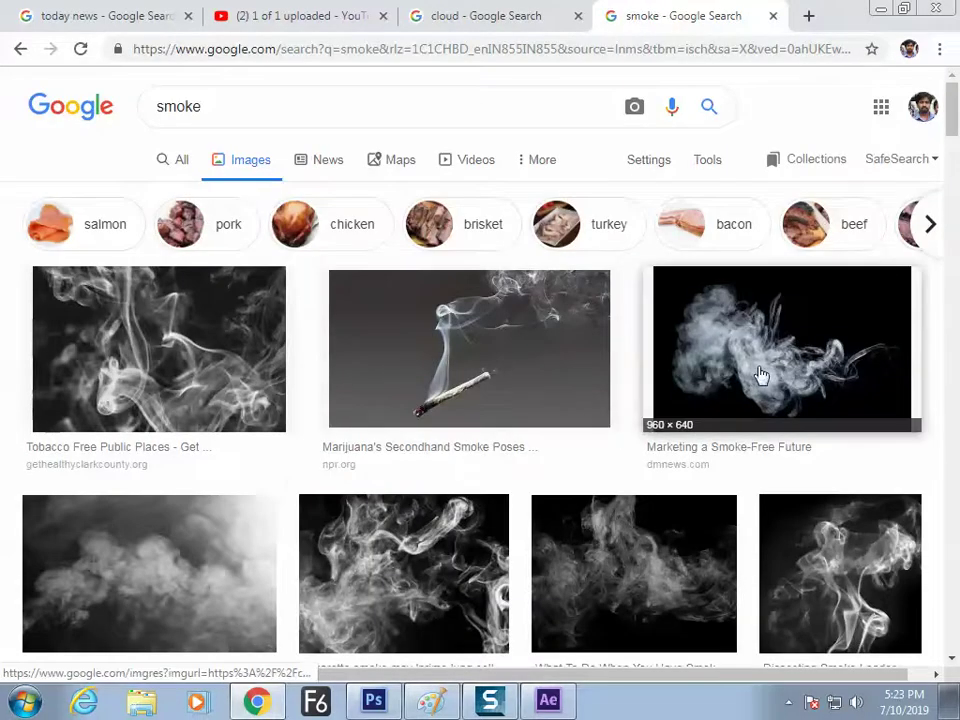
pyautogui.click(761, 377)
pyautogui.rightClick(287, 410)
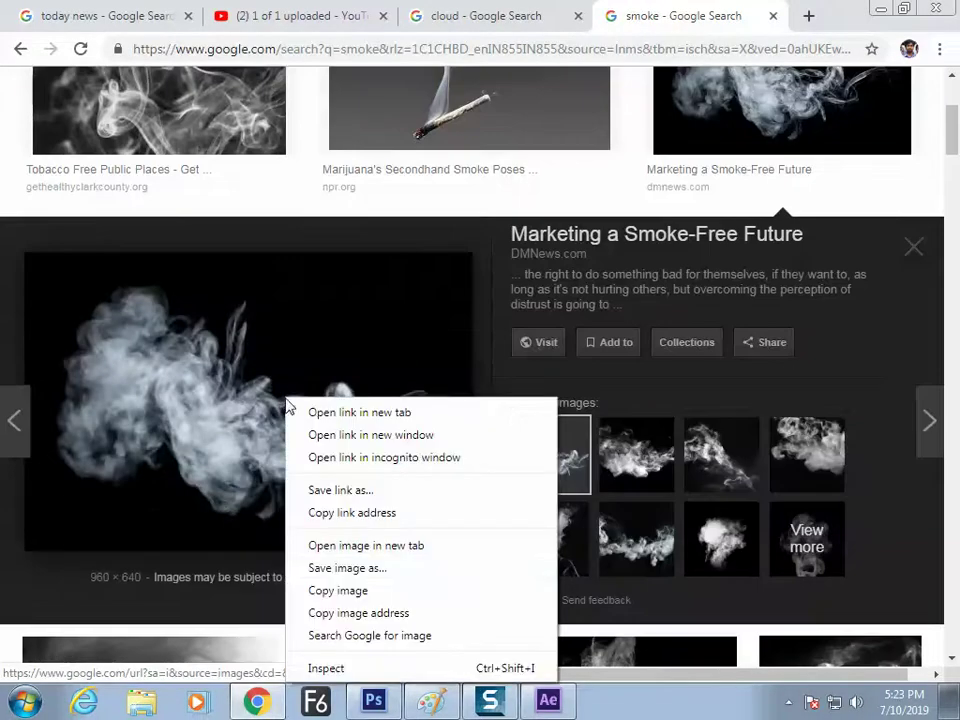
pyautogui.click(338, 570)
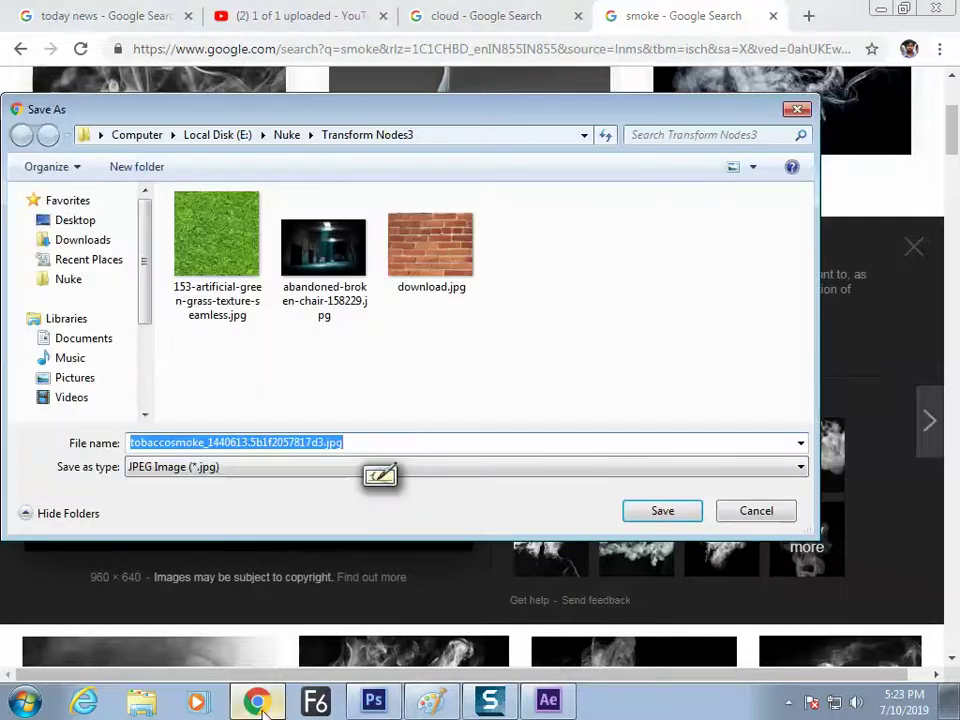
pyautogui.click(740, 510)
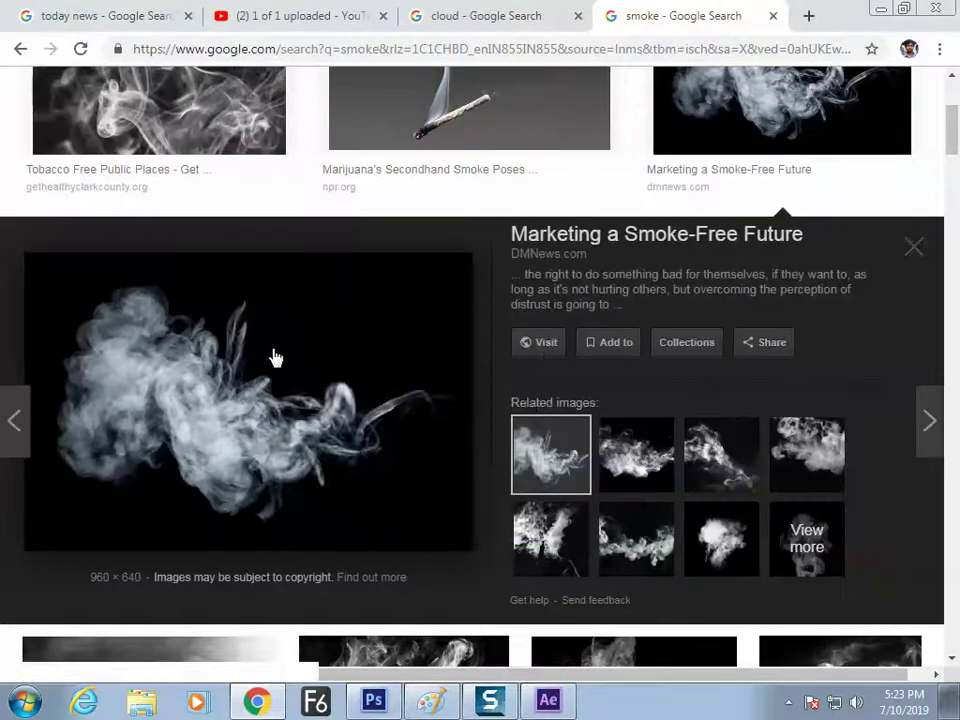
# Copy the previewed smoke image to the clipboard and switch to Photoshop.
pyautogui.rightClick(273, 354)
pyautogui.click(302, 546)
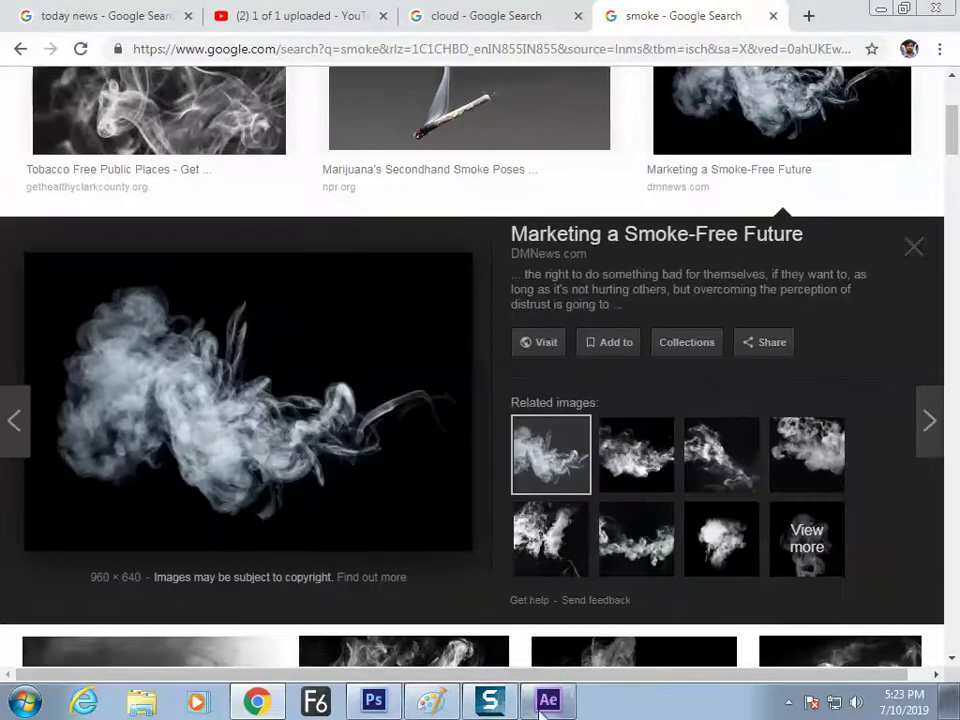
pyautogui.click(386, 709)
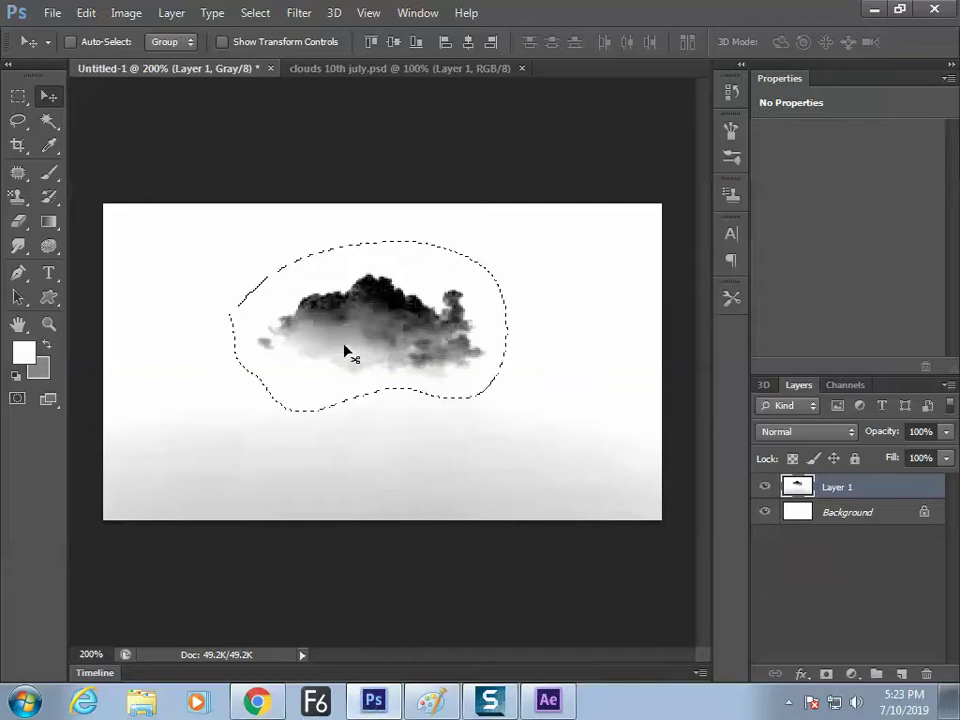
# Create a 960 × 640 pixel Grayscale document from the Clipboard preset at 72 pixels/inch and paste the smoke image into it.
pyautogui.hotkey('ctrl', 'n')
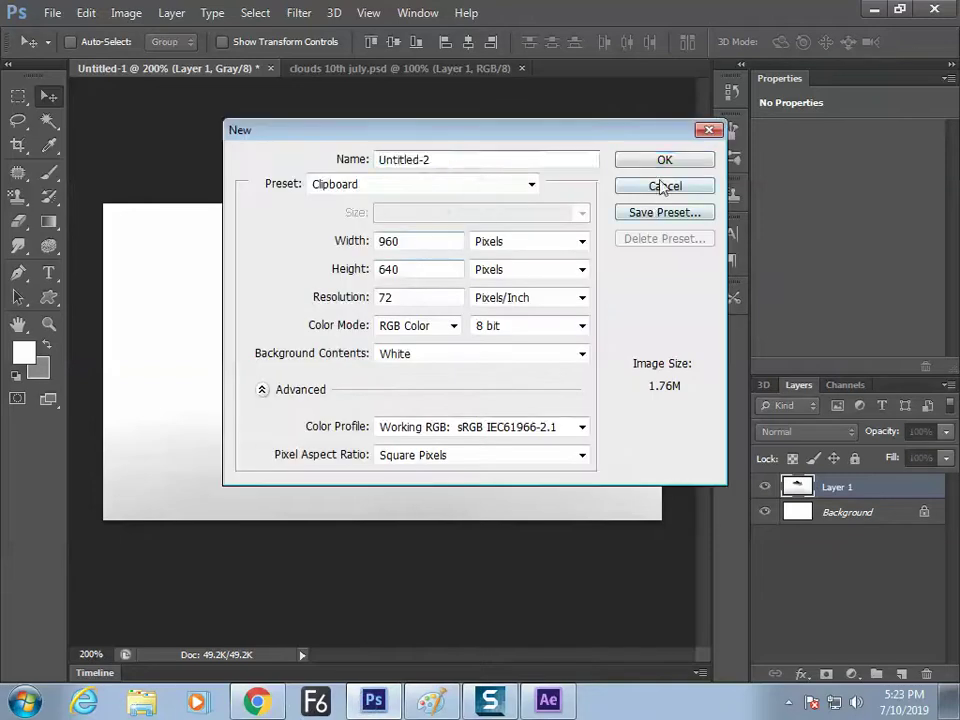
pyautogui.click(662, 186)
pyautogui.click(52, 12)
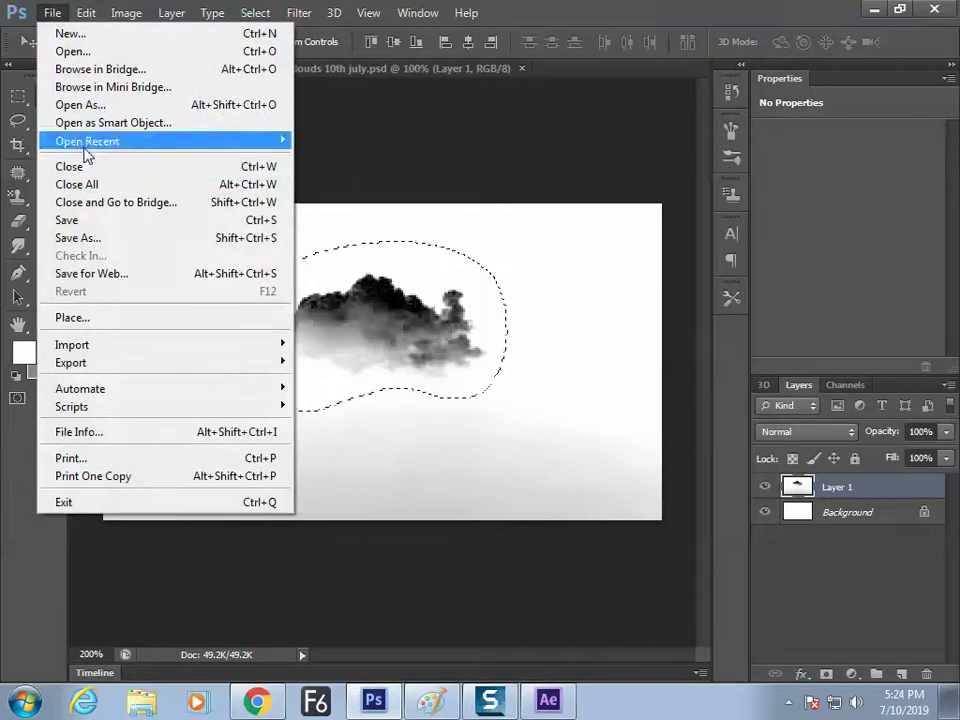
pyautogui.click(84, 38)
pyautogui.click(453, 325)
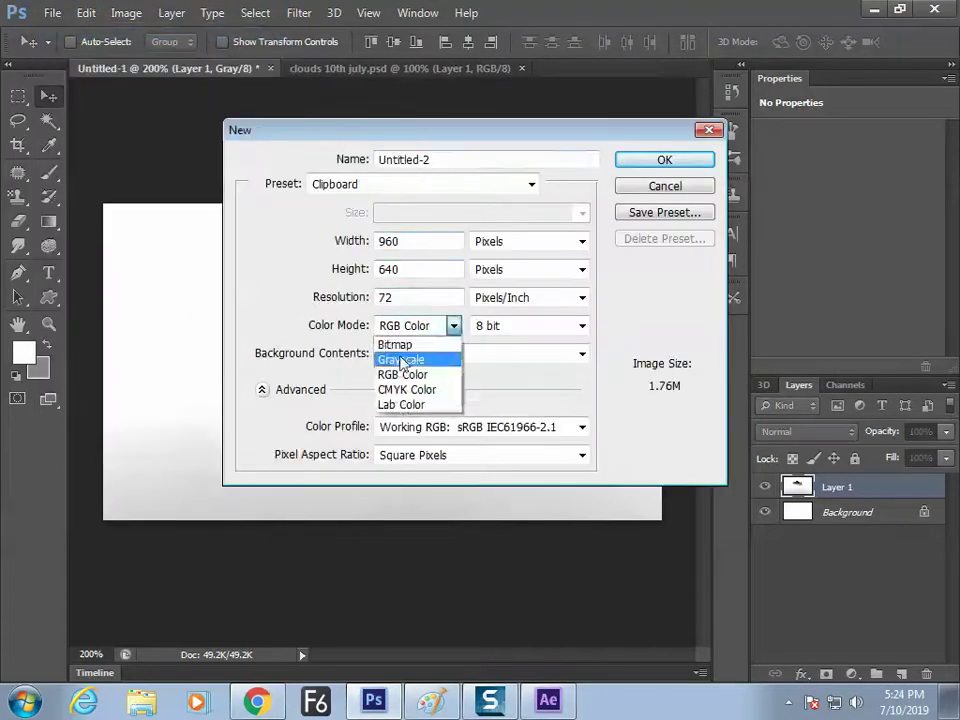
pyautogui.click(402, 360)
pyautogui.click(638, 165)
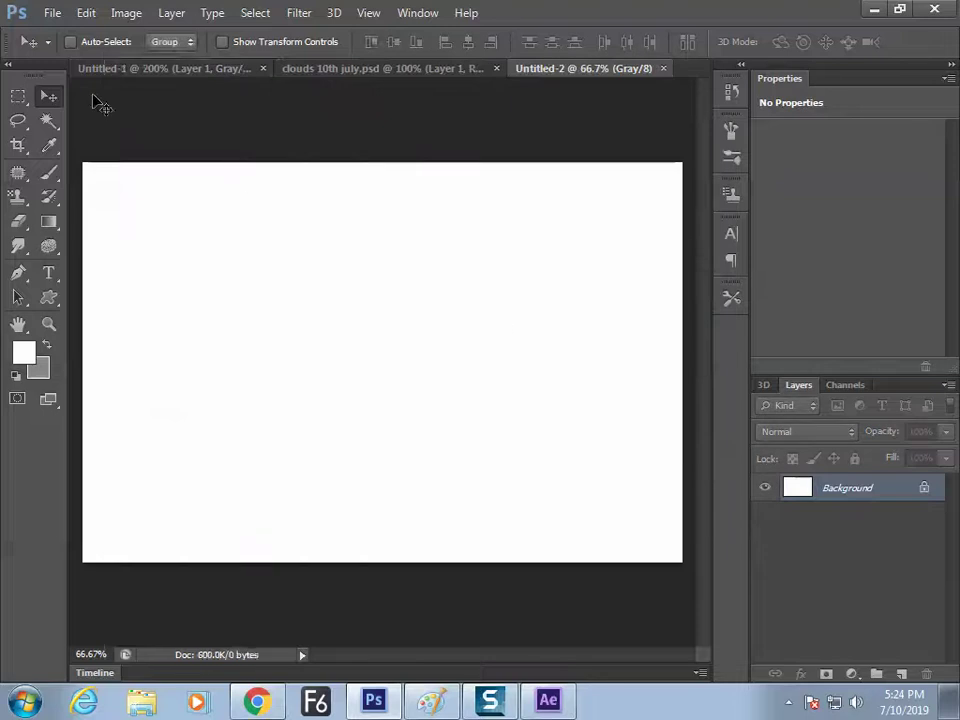
pyautogui.click(86, 13)
pyautogui.click(133, 159)
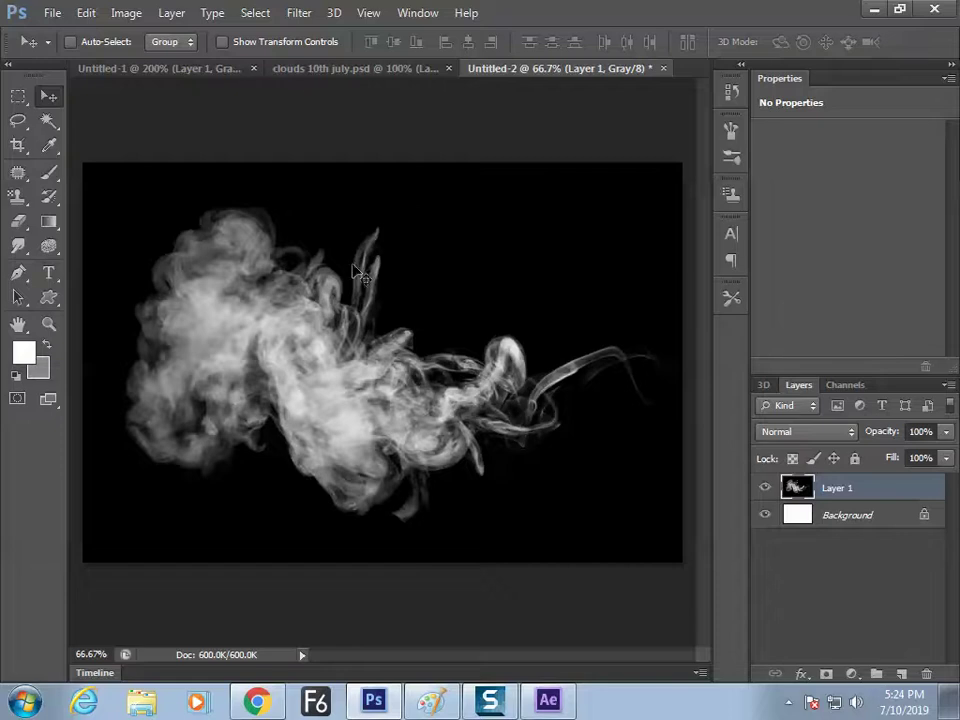
# Invert the smoke layer by filling it with White in Difference mode at 100% opacity.
pyautogui.click(88, 13)
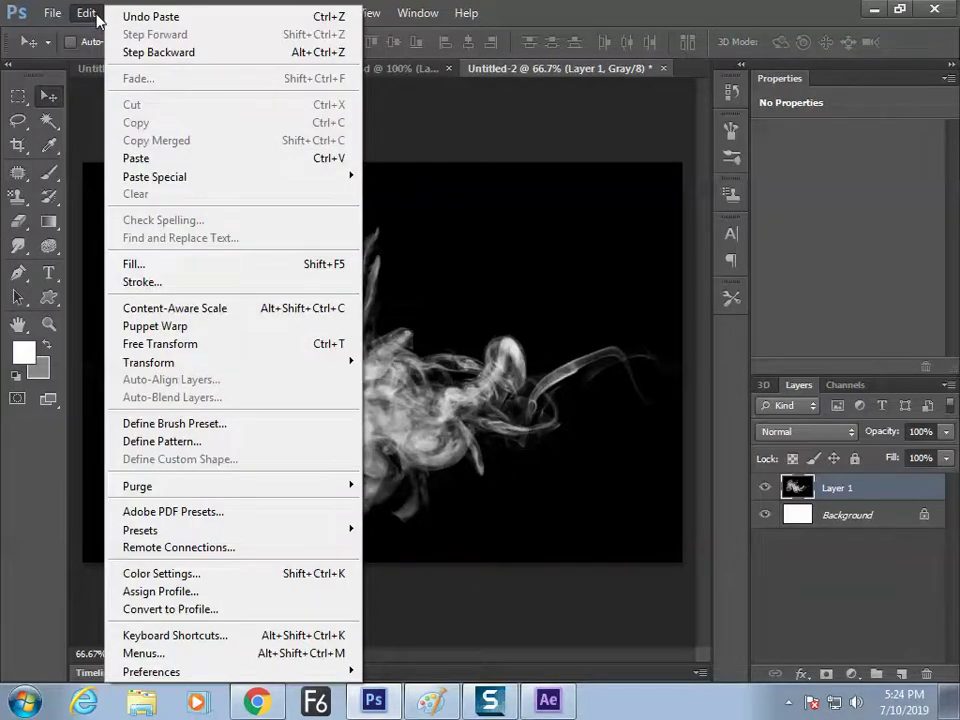
pyautogui.click(160, 265)
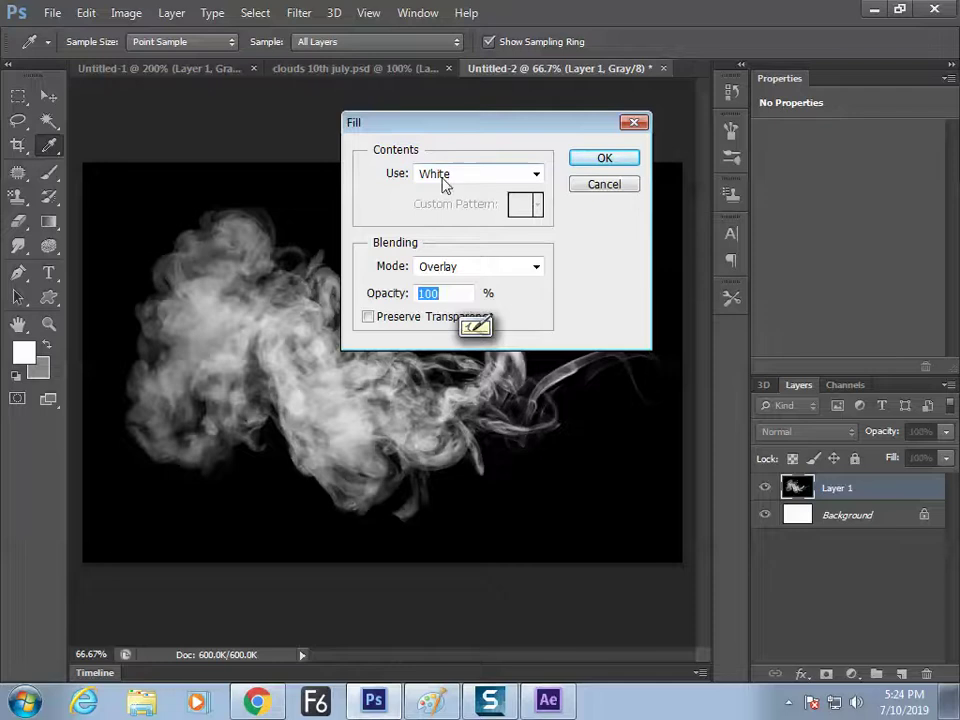
pyautogui.click(452, 266)
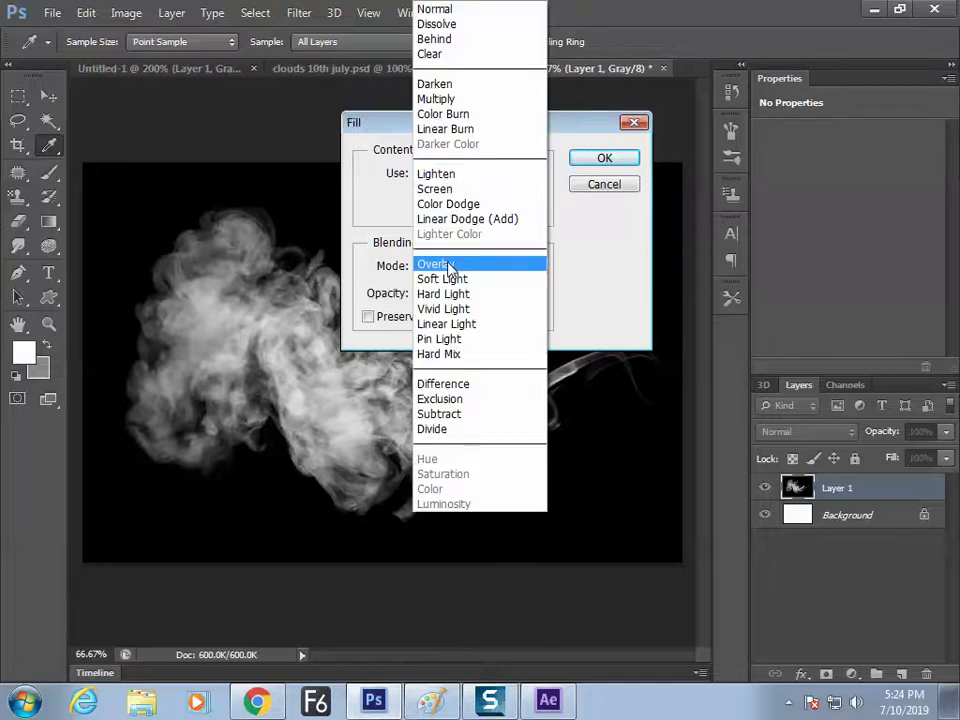
pyautogui.click(456, 386)
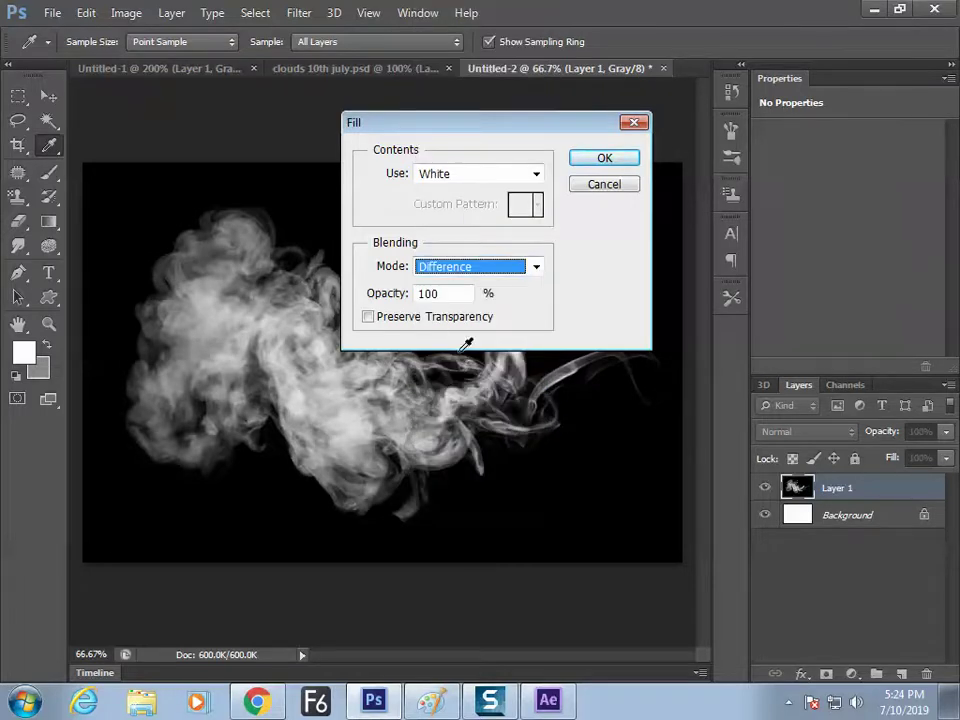
pyautogui.click(594, 160)
pyautogui.press('v')
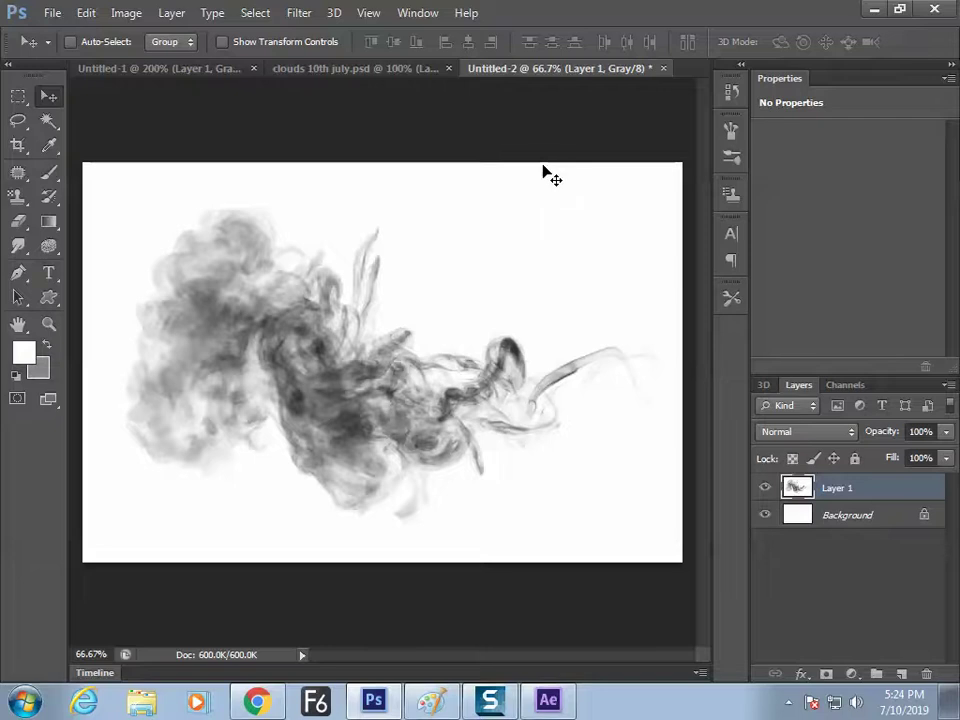
# Define a brush preset from the inverted smoke image, accepting the default name.
pyautogui.click(86, 13)
pyautogui.click(161, 428)
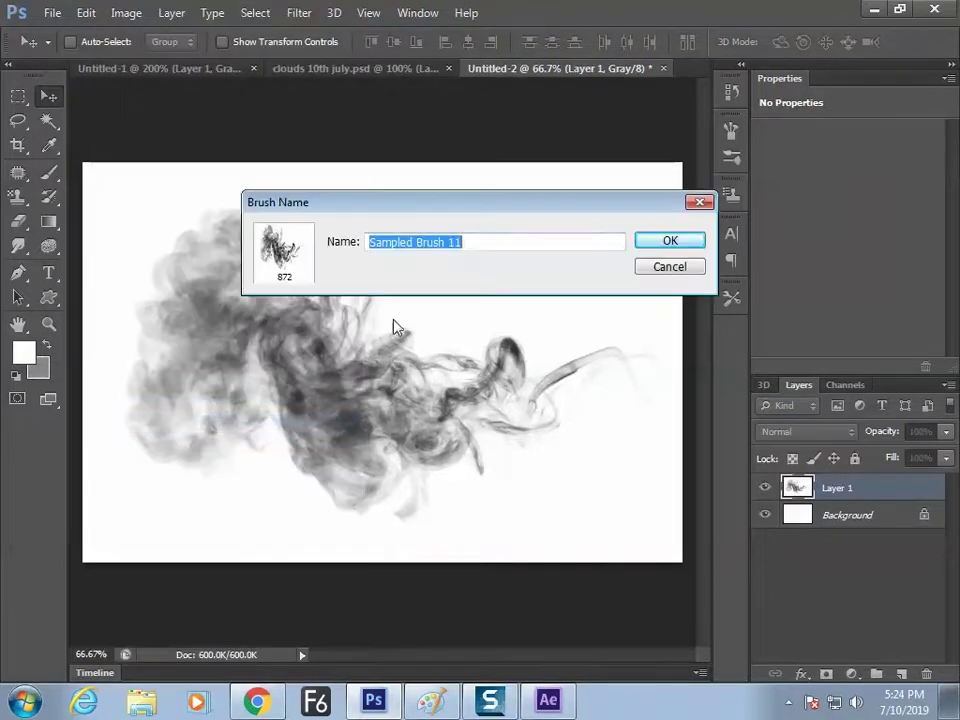
pyautogui.press('Return')
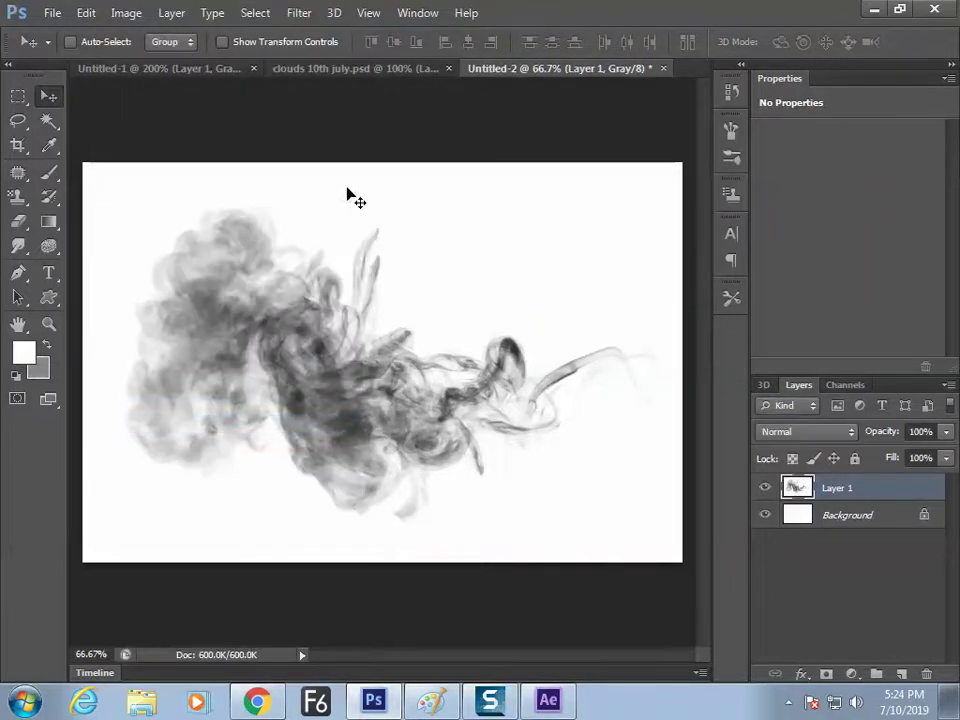
# Open Penguins.jpg from the Sample Pictures folder.
pyautogui.click(385, 70)
pyautogui.click(187, 72)
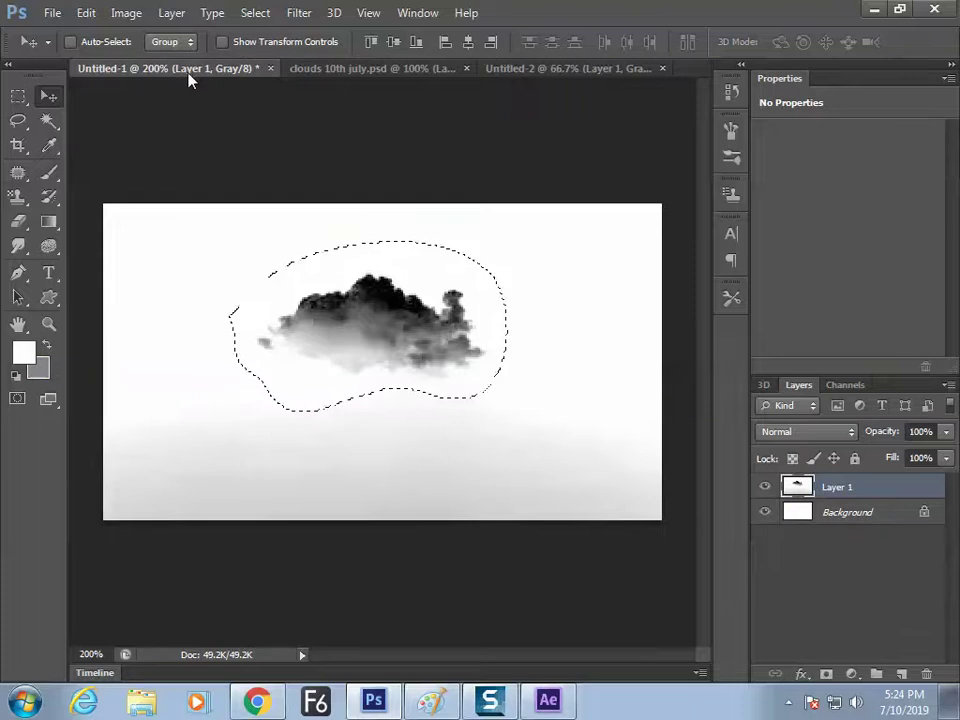
pyautogui.hotkey('ctrl', 'o')
pyautogui.click(290, 300)
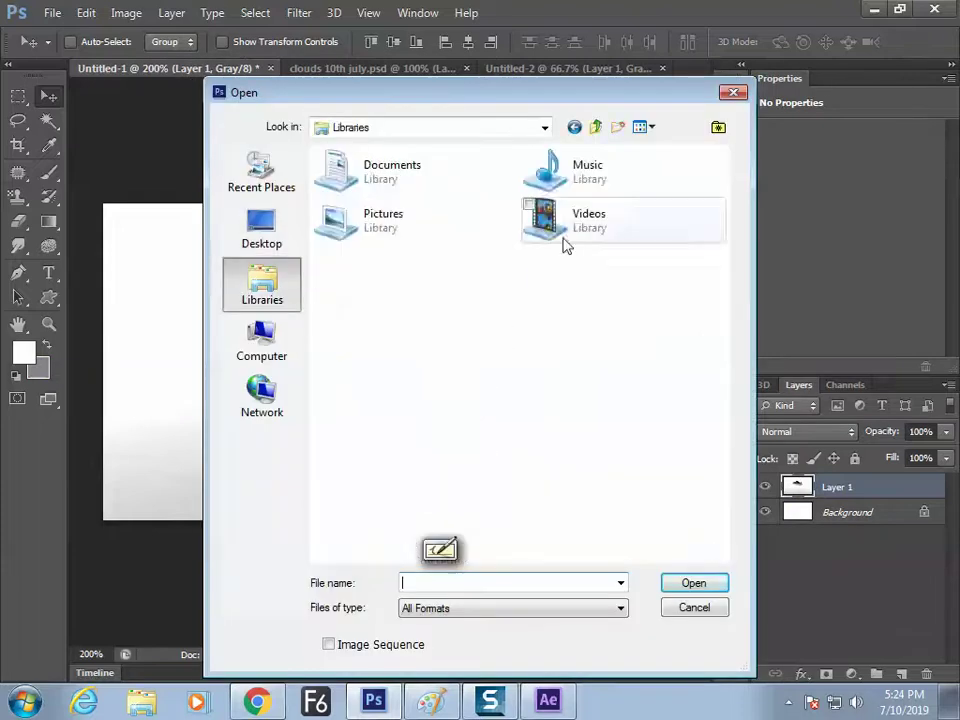
pyautogui.doubleClick(388, 238)
pyautogui.doubleClick(646, 350)
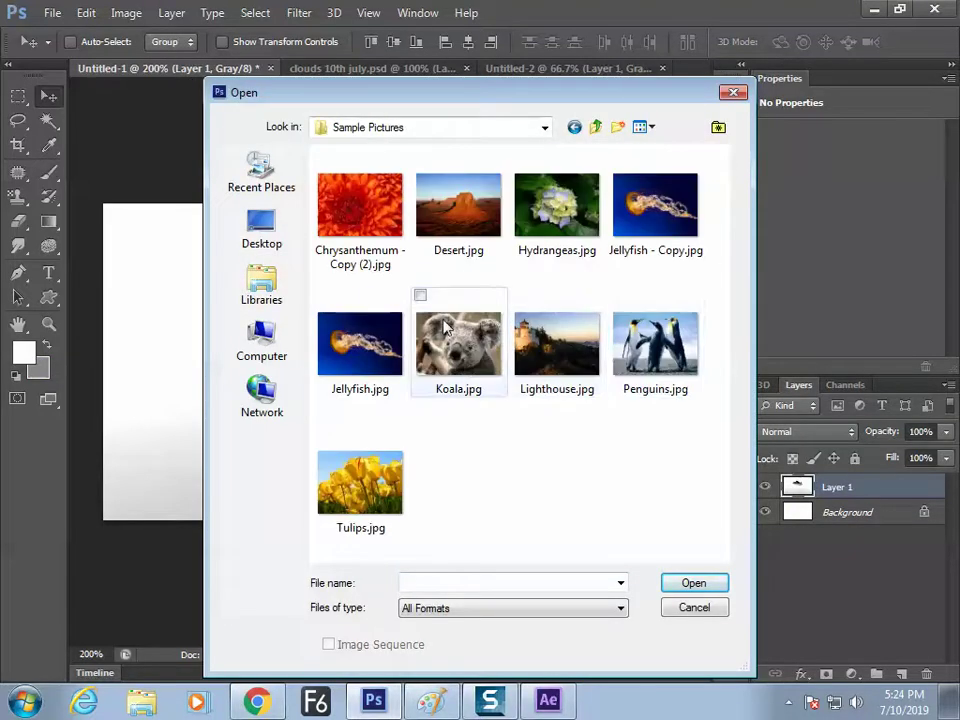
pyautogui.doubleClick(656, 345)
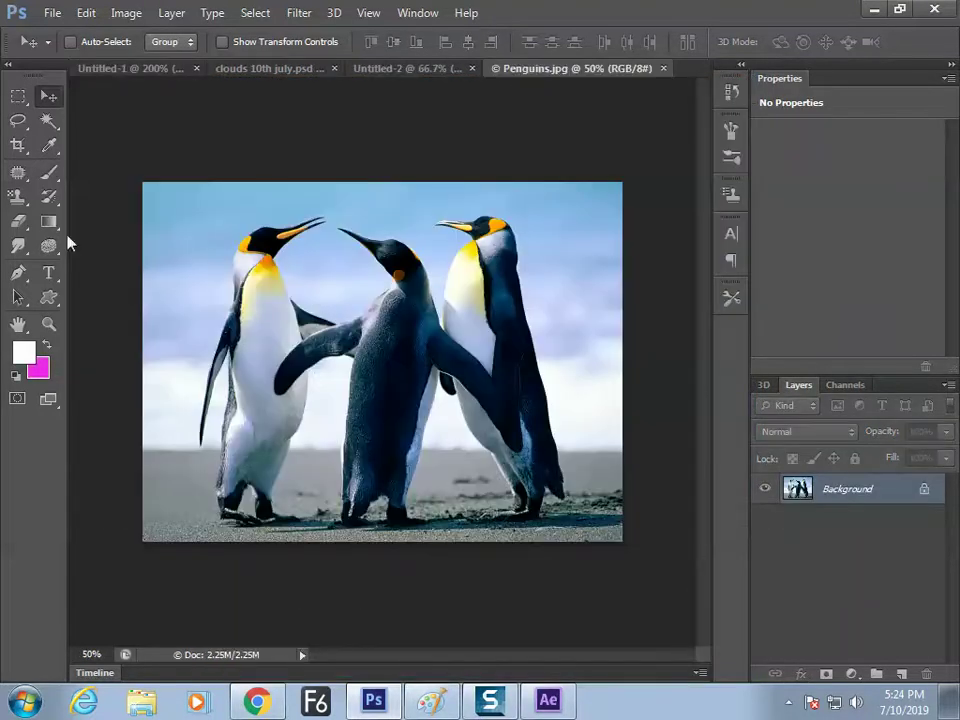
# Choose the 872 px smoke brush for the Brush tool and set the foreground colour to a medium-dark neutral grey.
pyautogui.click(49, 171)
pyautogui.rightClick(303, 262)
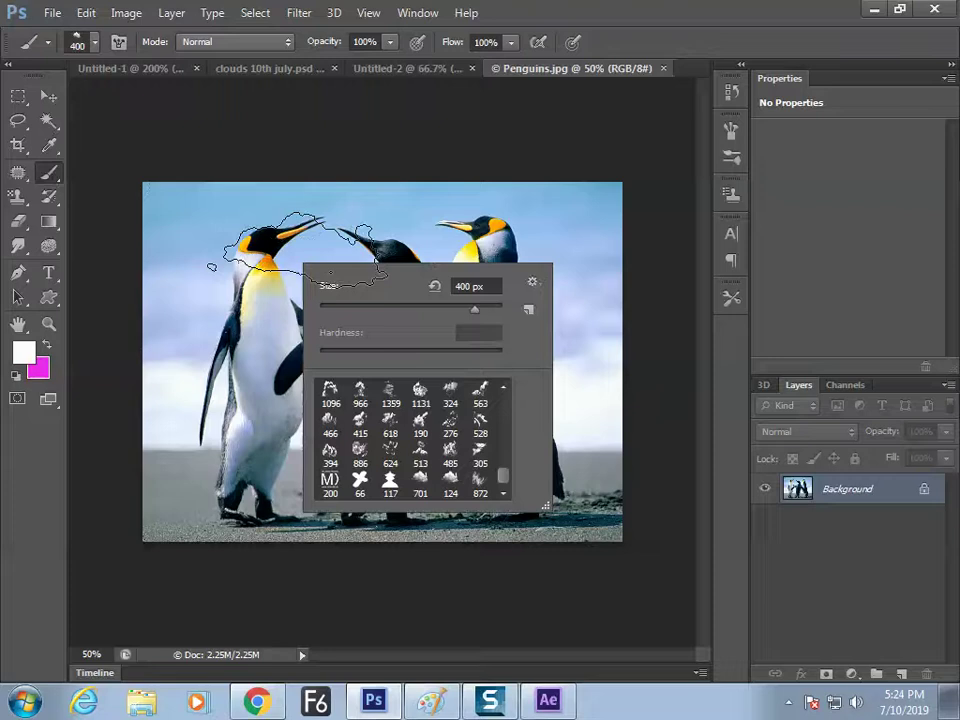
pyautogui.doubleClick(505, 484)
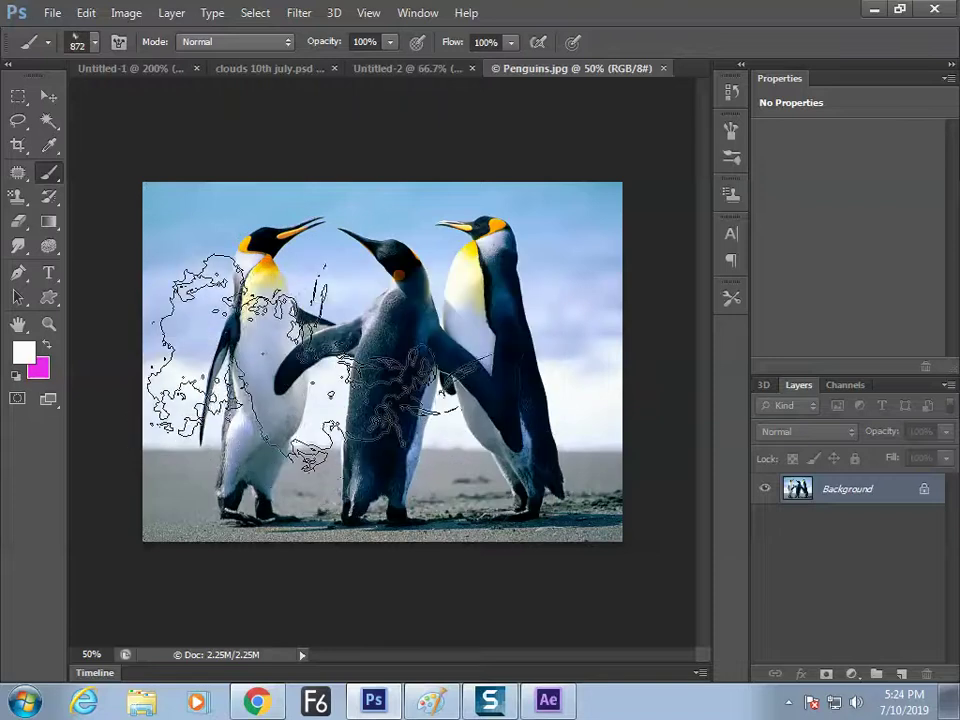
pyautogui.click(24, 352)
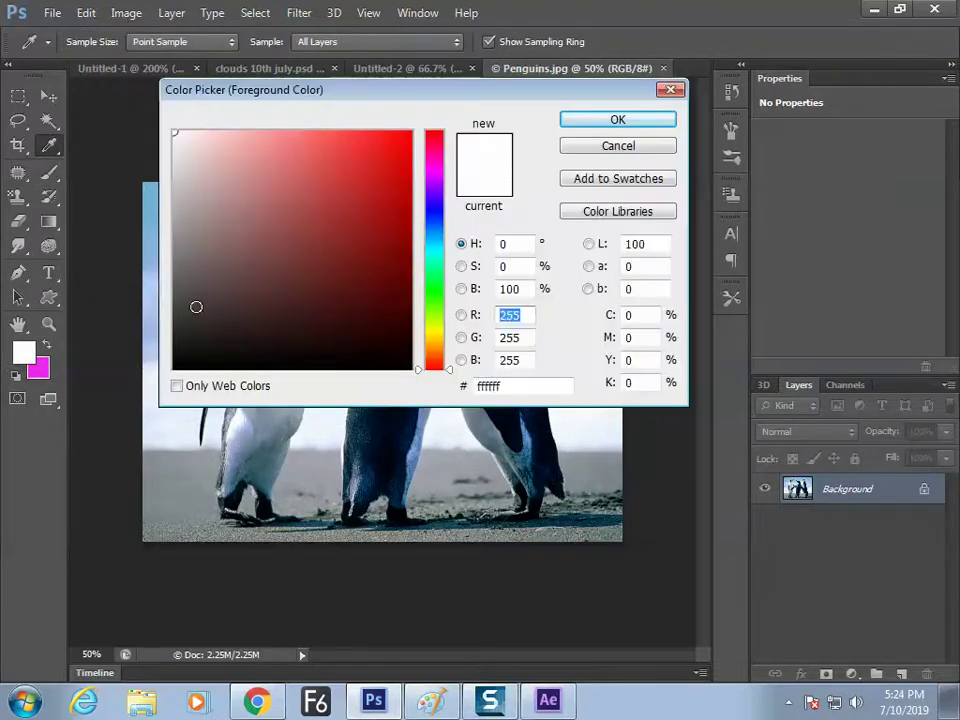
pyautogui.click(218, 292)
pyautogui.click(173, 276)
pyautogui.click(618, 119)
pyautogui.moveTo(493, 330); pyautogui.dragTo(246, 461)
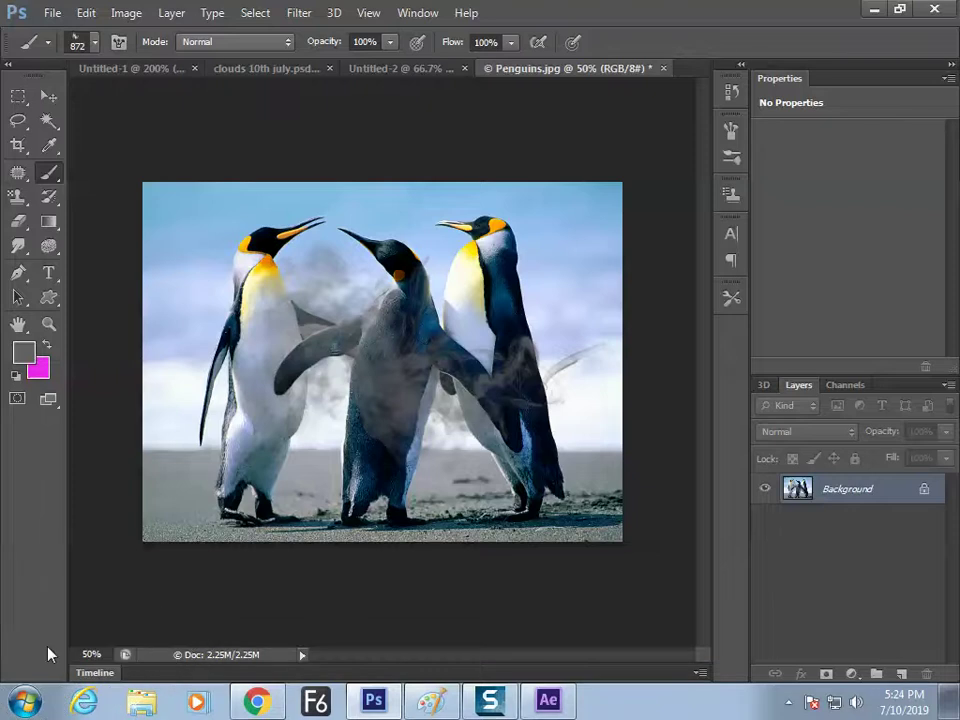
pyautogui.hotkey('ctrl', 'alt', 'z')
pyautogui.hotkey('ctrl', 'alt', 'z')
pyautogui.hotkey('ctrl', 'alt', 'z')
pyautogui.moveTo(305, 397); pyautogui.dragTo(222, 537)
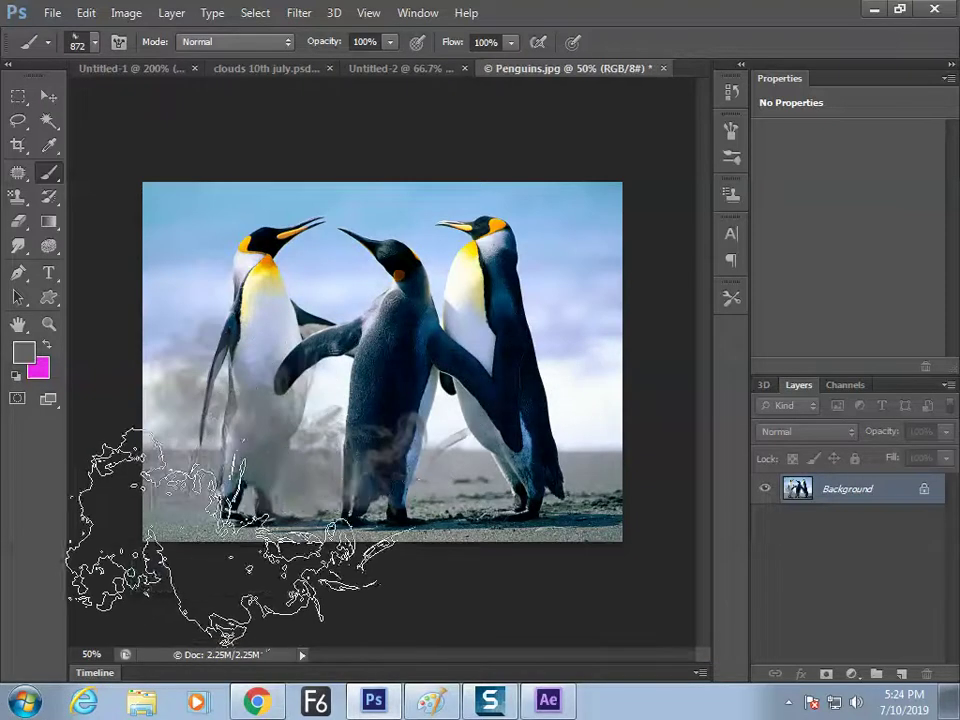
pyautogui.hotkey('ctrl', 'alt', 'z')
# Paint grey smoke along the ground, and over the left penguin with the brush tip rotated to 112°.
pyautogui.moveTo(214, 461)
pyautogui.mouseDown()
pyautogui.moveTo(250, 548)
pyautogui.moveTo(232, 532)
pyautogui.moveTo(475, 502)
pyautogui.moveTo(465, 497)
pyautogui.moveTo(547, 515)
pyautogui.moveTo(580, 490)
pyautogui.moveTo(394, 525)
pyautogui.moveTo(583, 488)
pyautogui.moveTo(320, 525)
pyautogui.moveTo(535, 525)
pyautogui.moveTo(410, 530)
pyautogui.moveTo(355, 450)
pyautogui.moveTo(355, 480)
pyautogui.moveTo(325, 530)
pyautogui.moveTo(225, 555)
pyautogui.moveTo(350, 520)
pyautogui.moveTo(340, 480)
pyautogui.moveTo(325, 525)
pyautogui.moveTo(225, 500)
pyautogui.moveTo(310, 455)
pyautogui.moveTo(356, 490)
pyautogui.moveTo(337, 410)
pyautogui.moveTo(284, 415)
pyautogui.moveTo(252, 310)
pyautogui.moveTo(254, 225)
pyautogui.moveTo(284, 235)
pyautogui.moveTo(245, 212)
pyautogui.mouseUp()
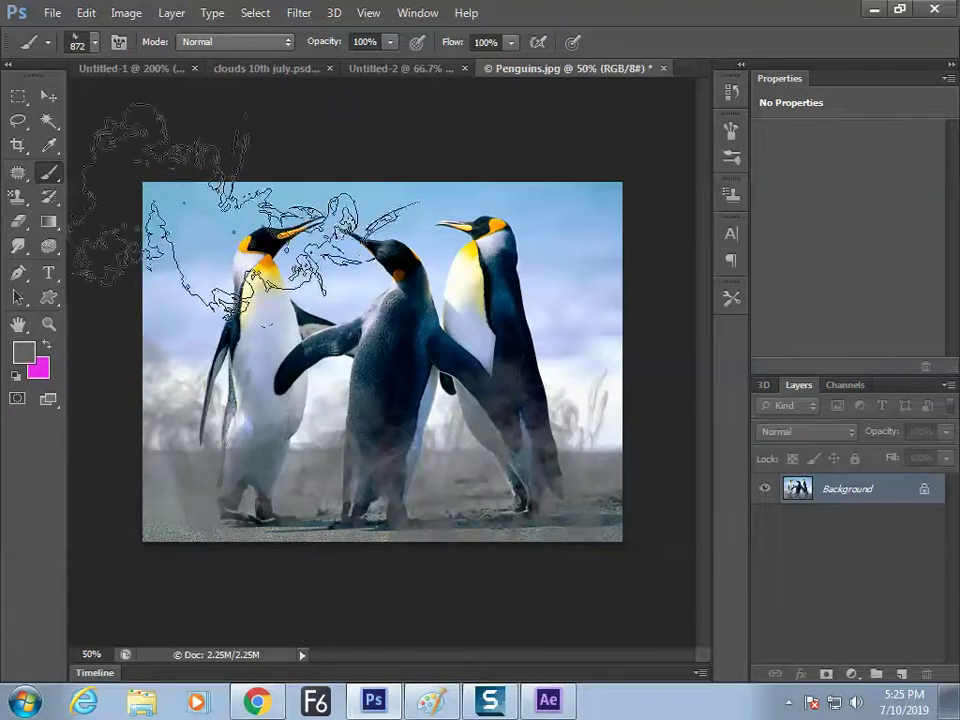
pyautogui.press('F5')
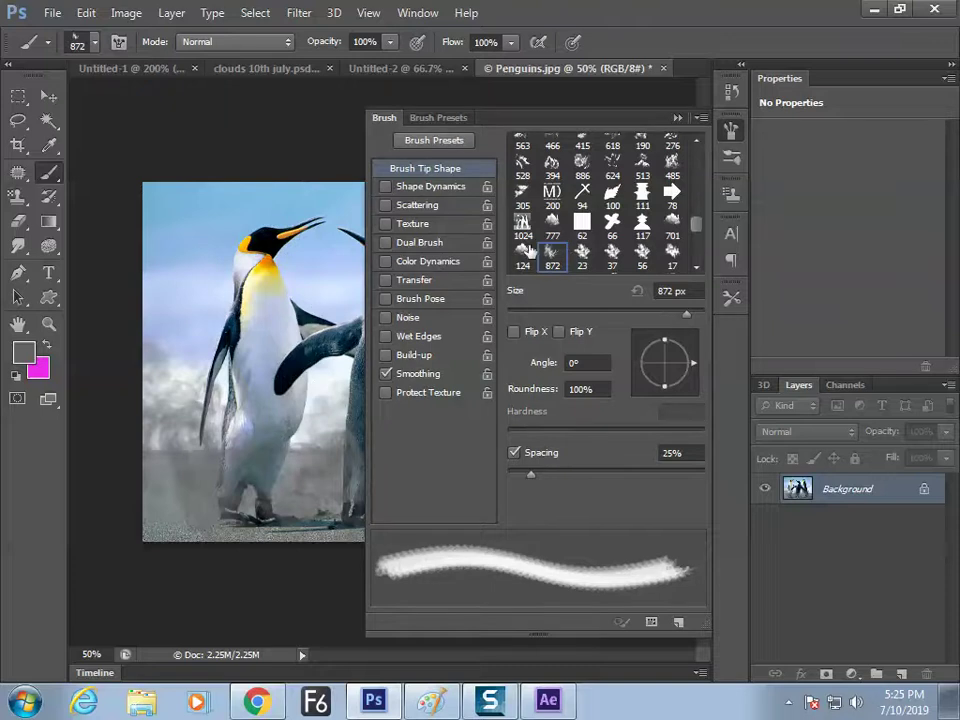
pyautogui.moveTo(686, 374)
pyautogui.mouseDown()
pyautogui.moveTo(690, 342)
pyautogui.moveTo(640, 362)
pyautogui.moveTo(655, 337)
pyautogui.mouseUp()
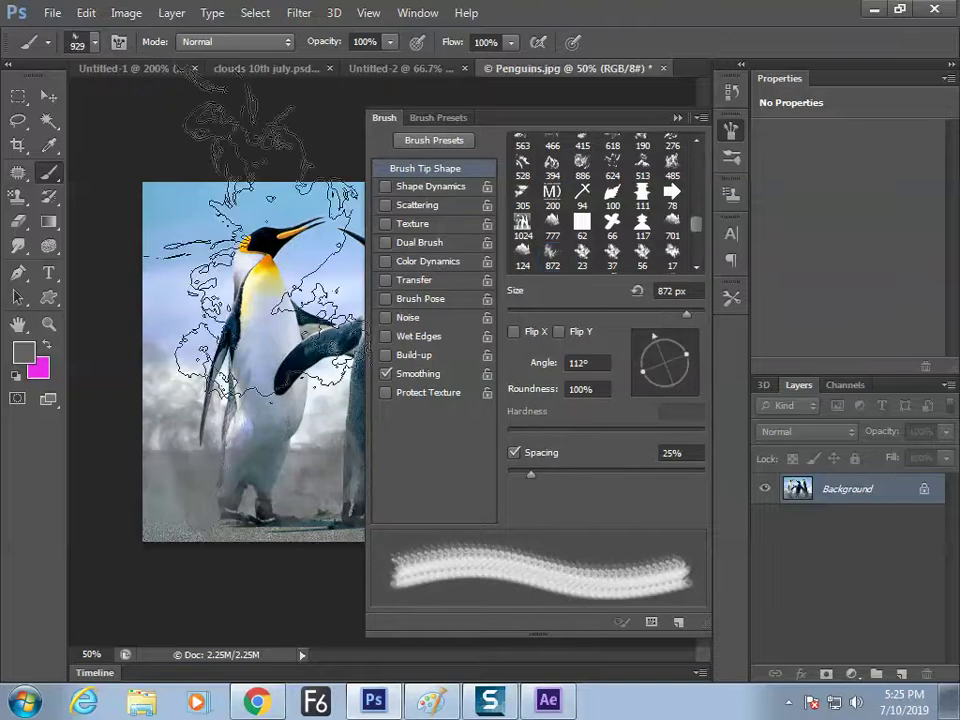
pyautogui.moveTo(235, 235); pyautogui.dragTo(200, 230)
pyautogui.press('Tab')
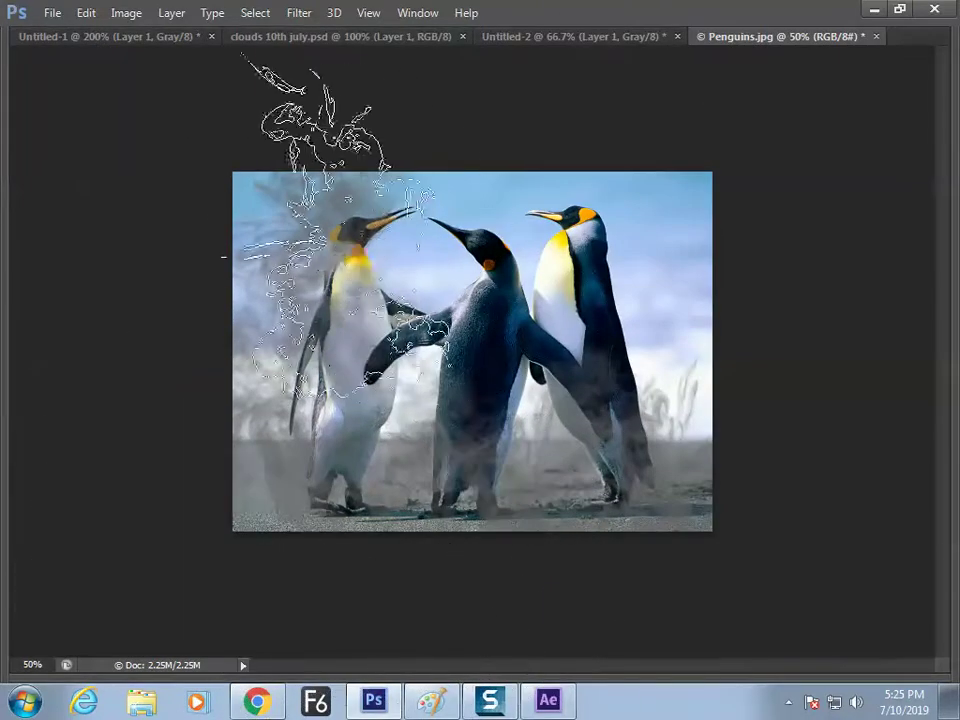
pyautogui.click(315, 170)
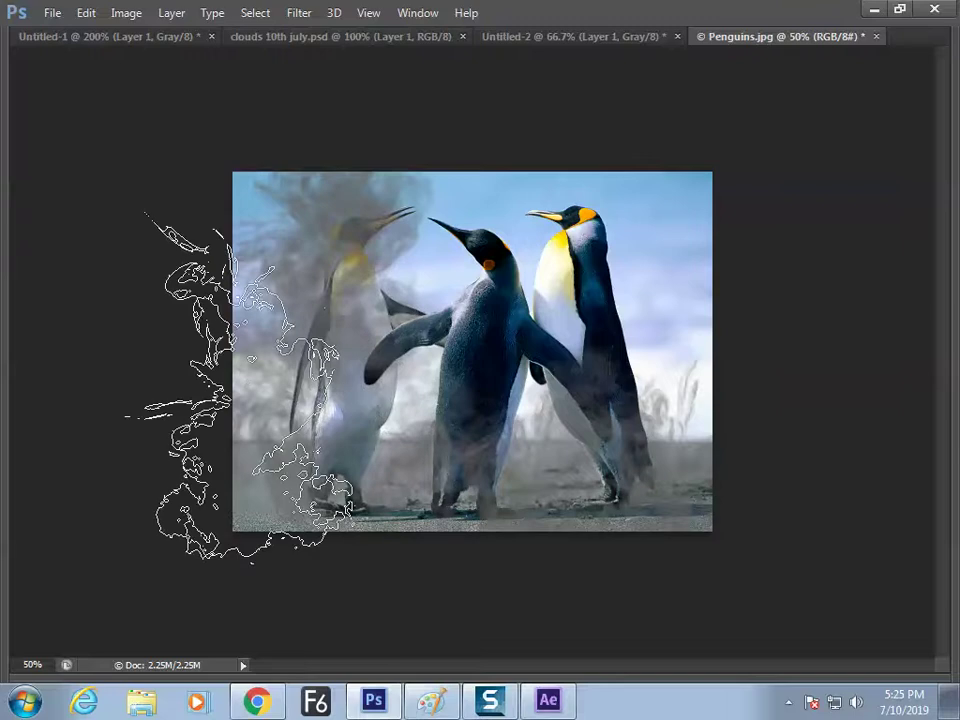
pyautogui.hotkey('ctrl', 'z')
# Swap the foreground colour to magenta and paint smoke over the left penguin, along the ground and up the photo's right side.
pyautogui.press('Tab')
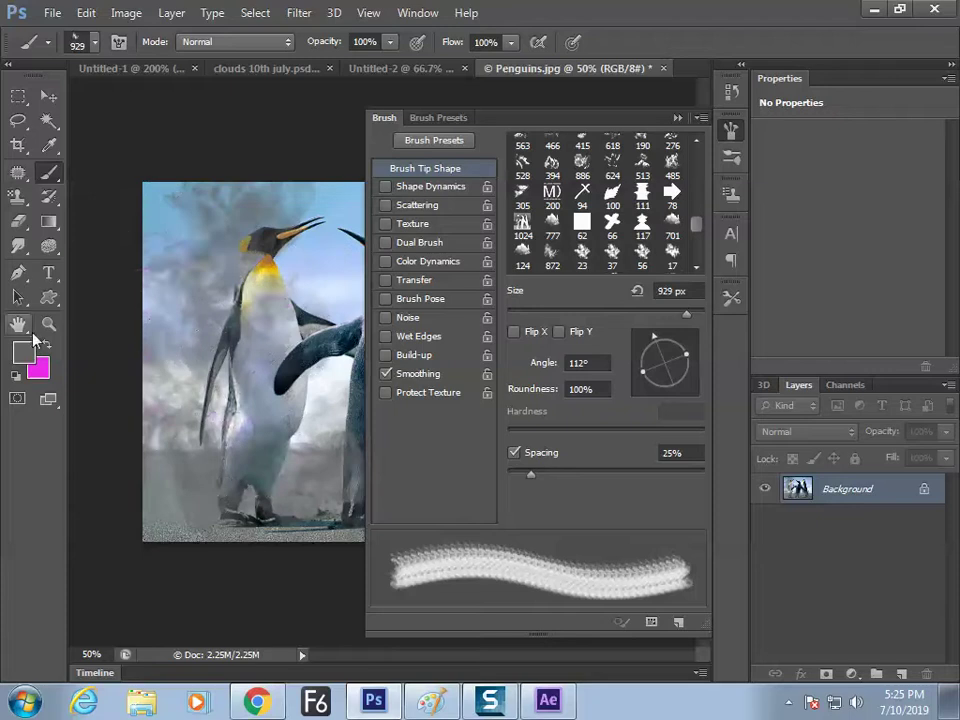
pyautogui.click(250, 265)
pyautogui.press('Tab')
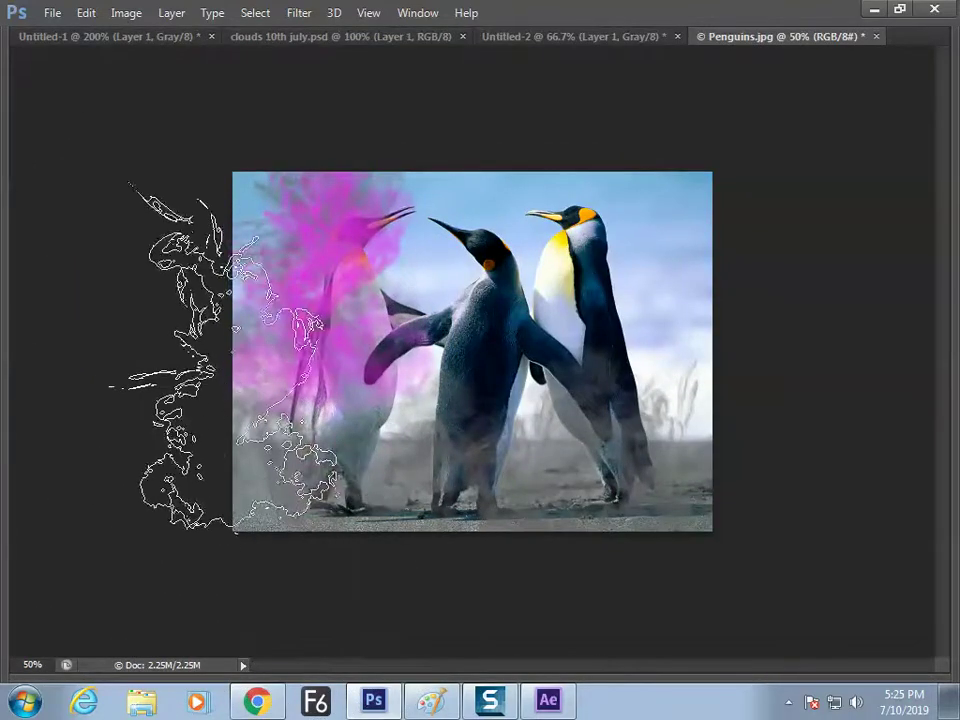
pyautogui.moveTo(182, 364)
pyautogui.mouseDown()
pyautogui.moveTo(440, 476)
pyautogui.moveTo(541, 470)
pyautogui.moveTo(360, 521)
pyautogui.moveTo(520, 498)
pyautogui.moveTo(708, 445)
pyautogui.moveTo(712, 330)
pyautogui.mouseUp()
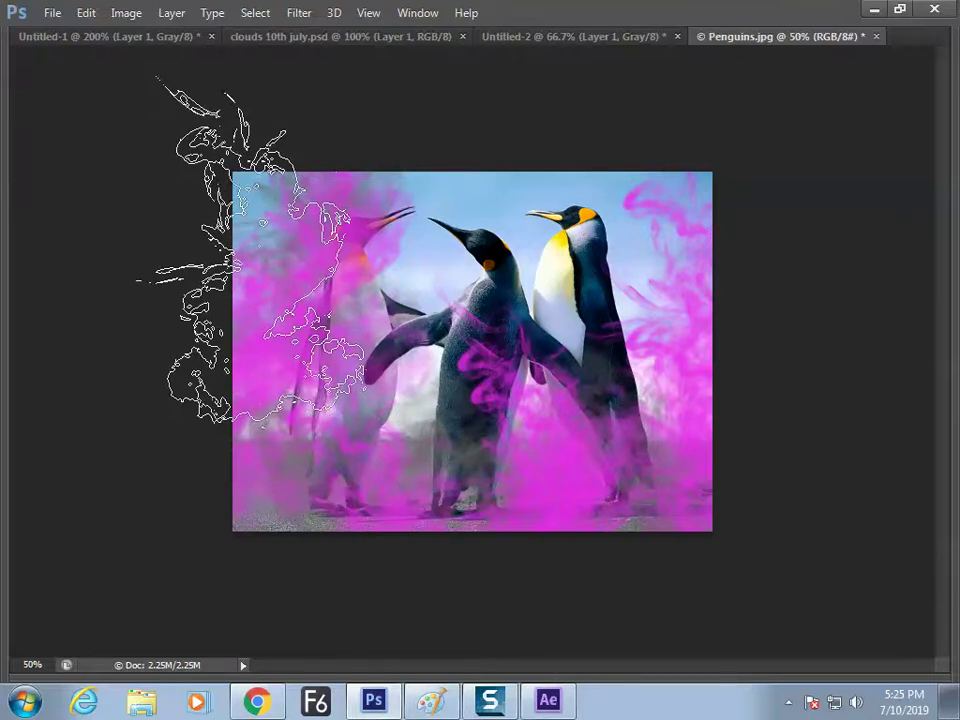
# Set the foreground colour to dark purple #510352 and paint smoke over the photo's lower-left area.
pyautogui.press('Tab')
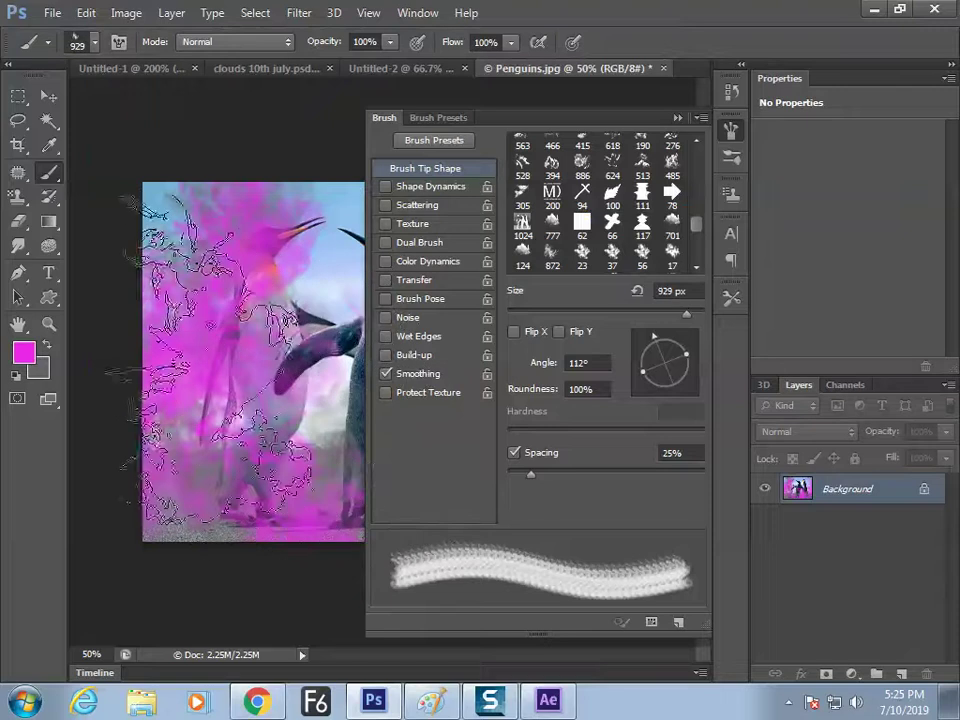
pyautogui.click(24, 352)
pyautogui.click(403, 293)
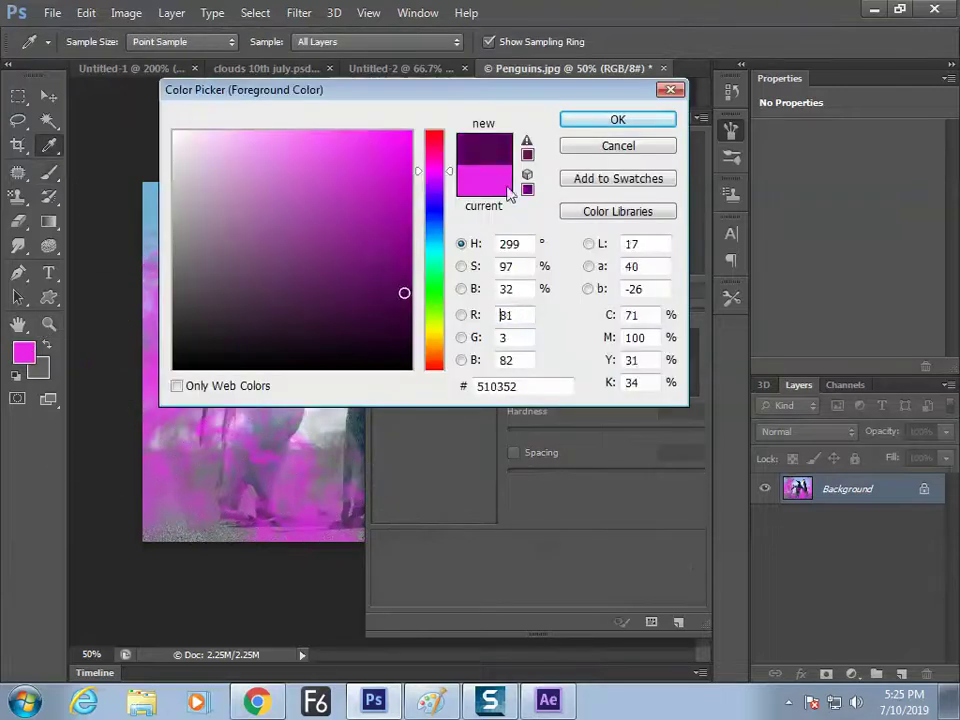
pyautogui.click(591, 121)
pyautogui.press('Tab')
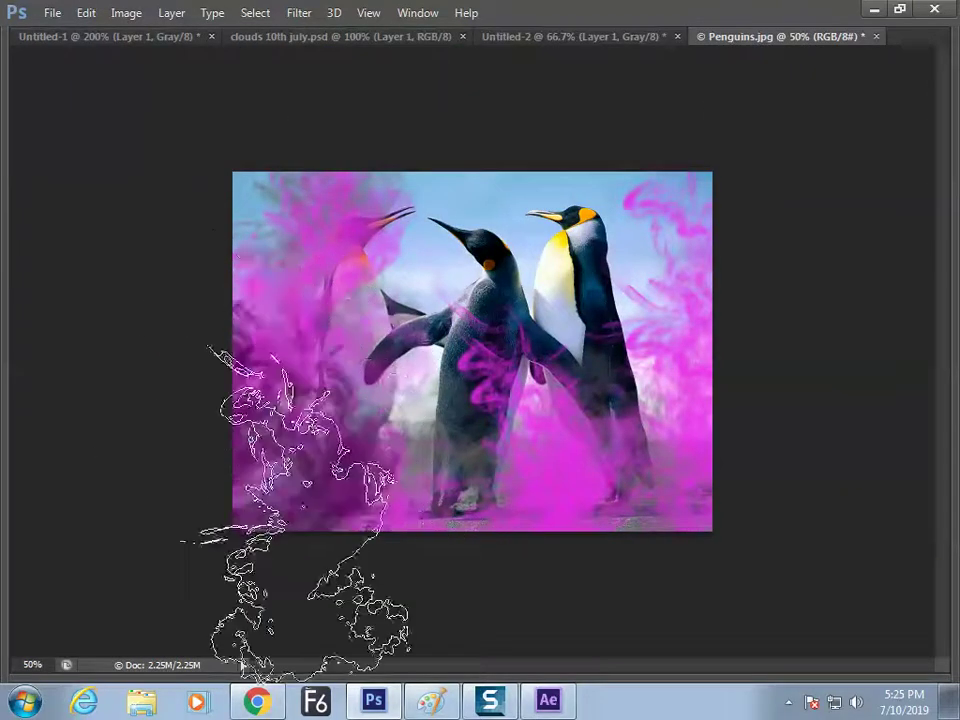
# Darken the foreground colour to #2d072d and paint deeper smoke across the lower-left part of the penguins photo.
pyautogui.press('Tab')
pyautogui.press('Tab')
pyautogui.click(24, 352)
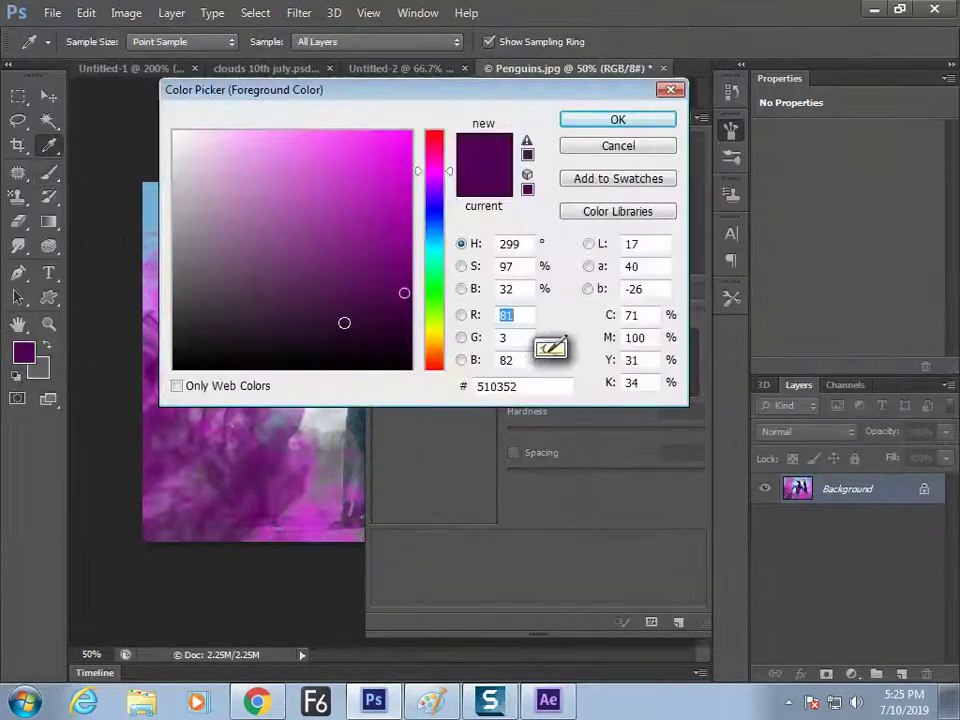
pyautogui.click(373, 327)
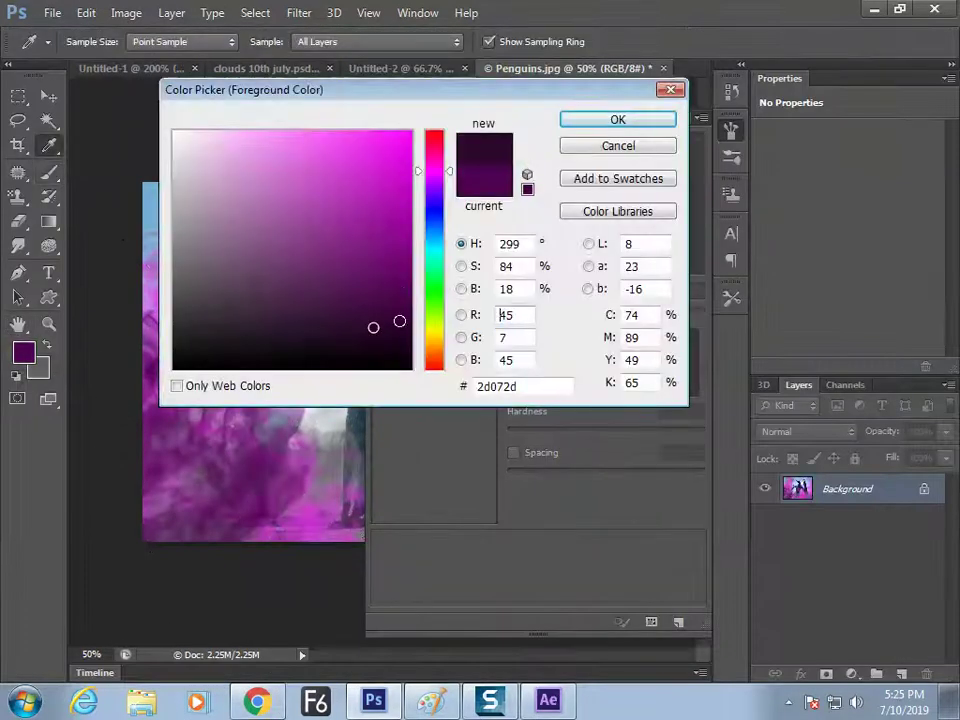
pyautogui.click(612, 121)
pyautogui.press('Tab')
pyautogui.press('b')
pyautogui.moveTo(270, 520)
pyautogui.mouseDown()
pyautogui.moveTo(438, 550)
pyautogui.moveTo(405, 430)
pyautogui.moveTo(231, 501)
pyautogui.moveTo(263, 597)
pyautogui.moveTo(250, 585)
pyautogui.mouseUp()
pyautogui.press('Tab')
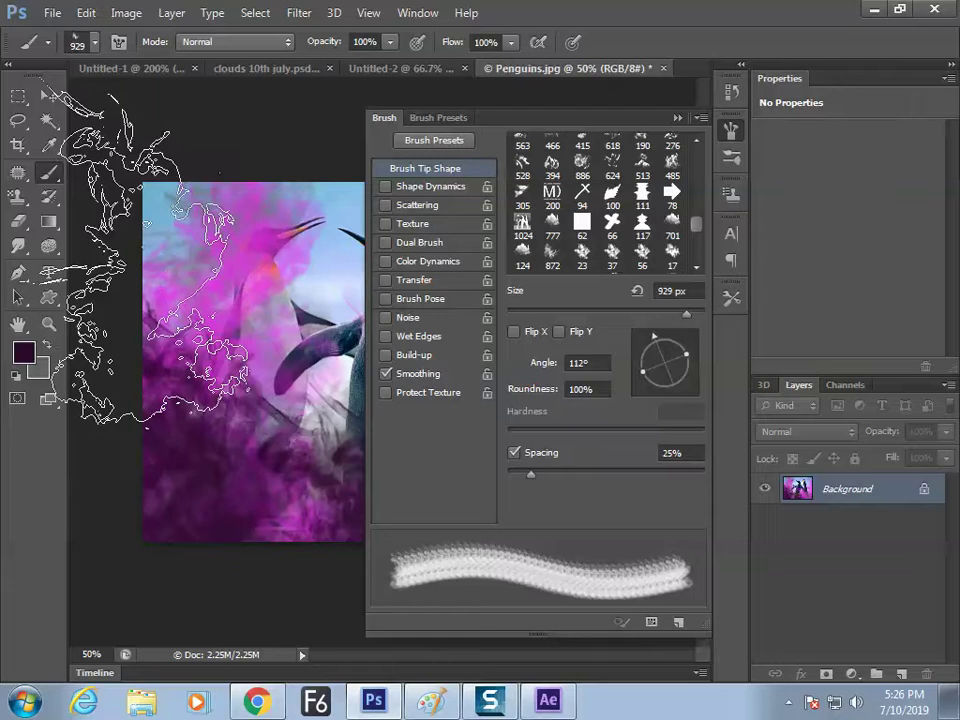
pyautogui.press('F5')
# Switch to Chrome and browse the smoke image search results for other pictures suitable as brush sources.
pyautogui.moveTo(684, 194)
pyautogui.mouseDown()
pyautogui.moveTo(641, 334)
pyautogui.moveTo(300, 535)
pyautogui.mouseUp()
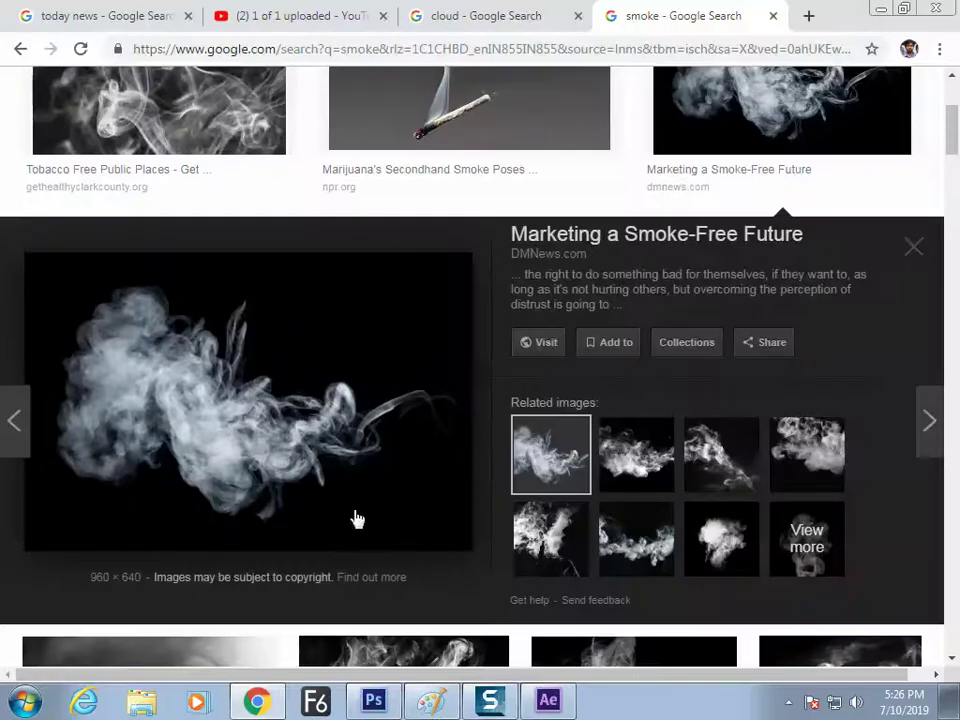
pyautogui.hotkey('alt', 'Tab')
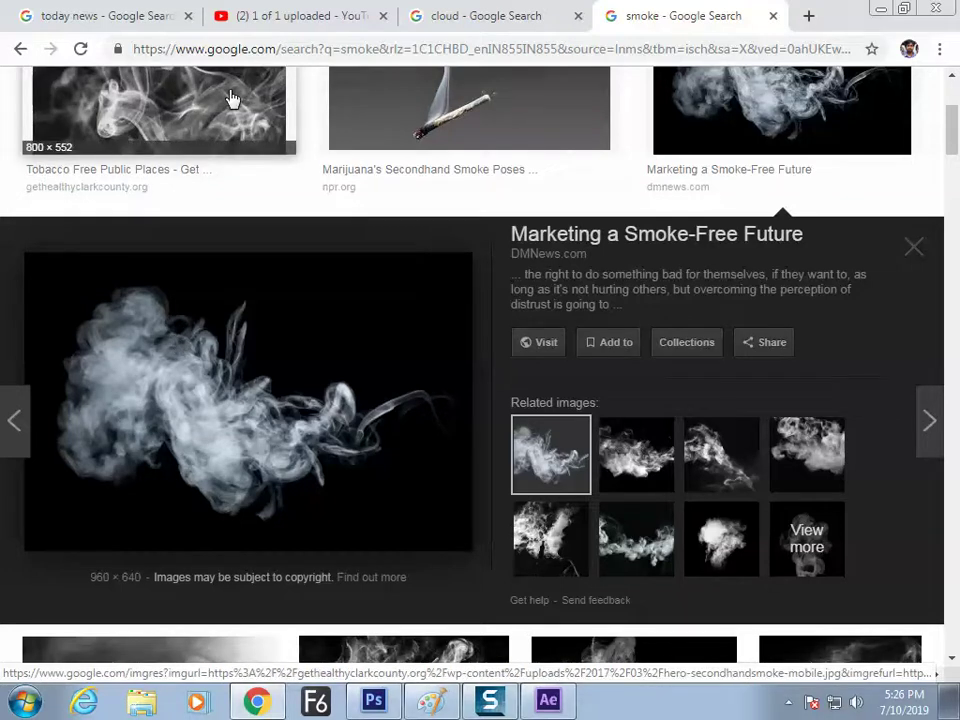
pyautogui.hotkey('alt', 'Tab')
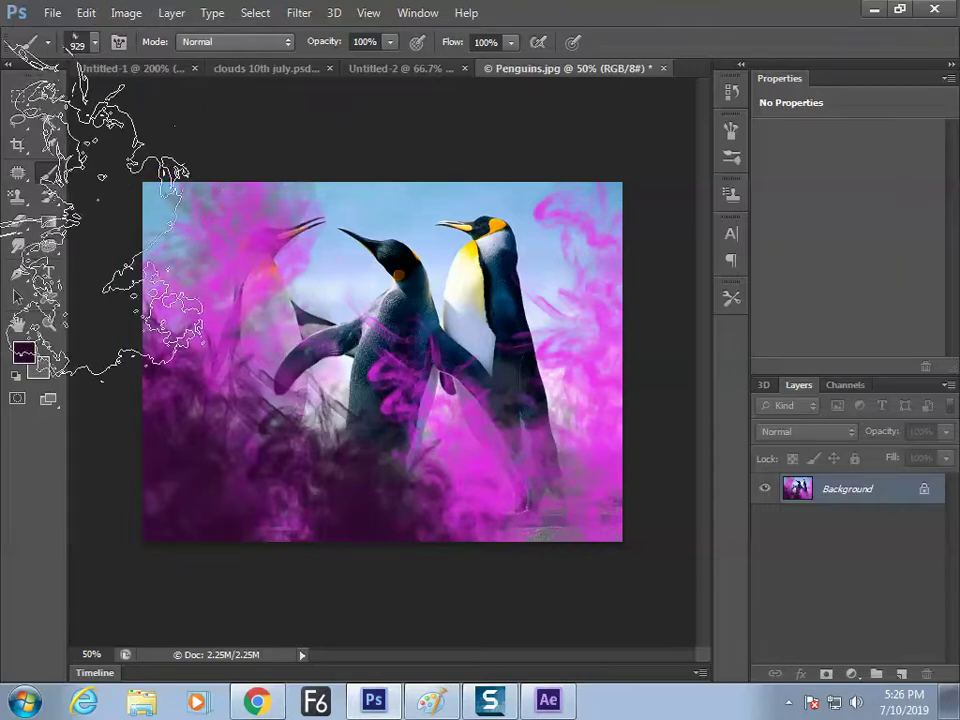
pyautogui.hotkey('ctrl', 'z')
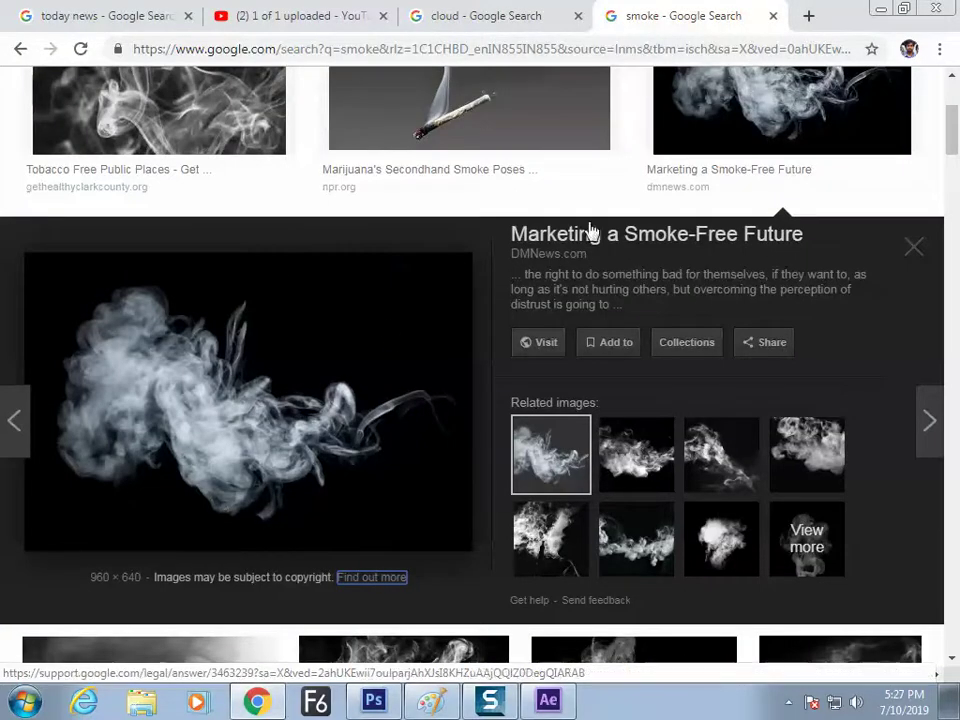
pyautogui.moveTo(945, 173); pyautogui.dragTo(896, 433)
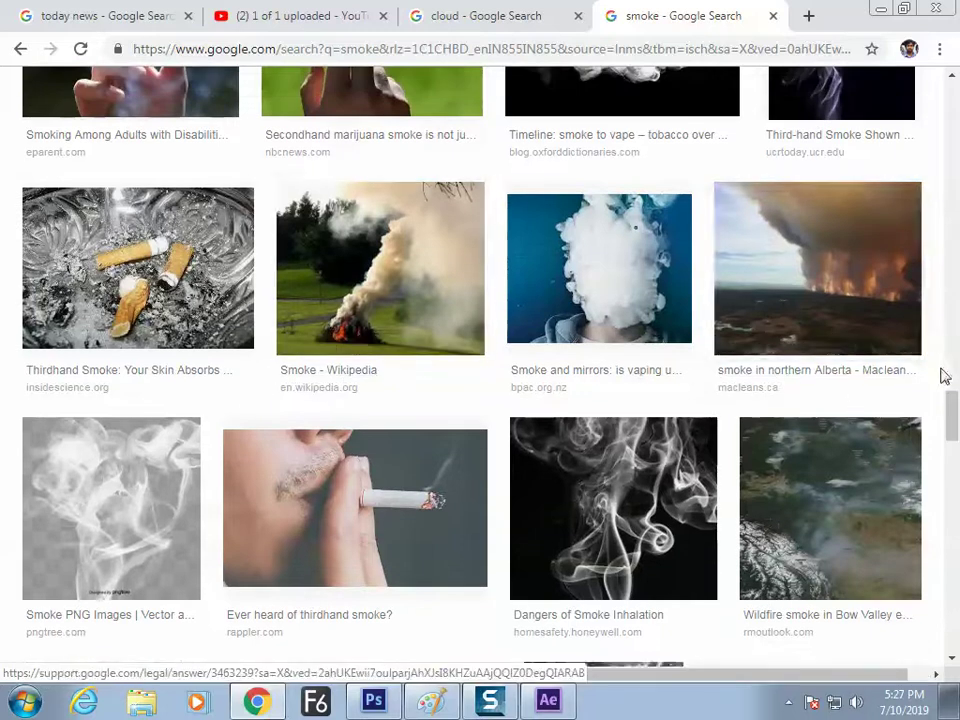
pyautogui.moveTo(951, 408); pyautogui.dragTo(951, 490)
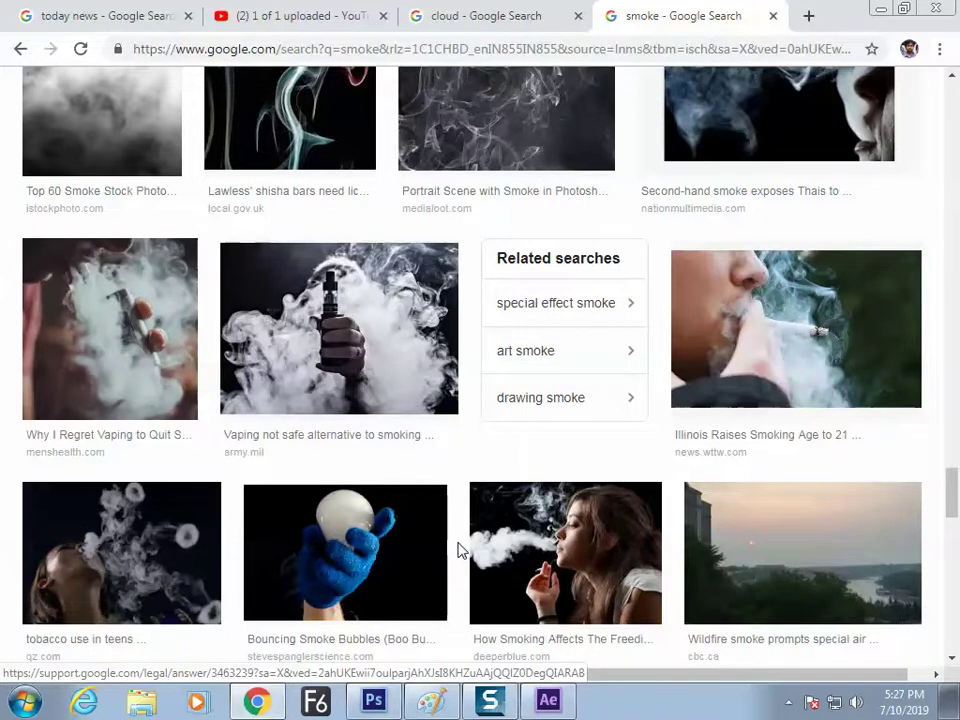
pyautogui.moveTo(953, 489); pyautogui.dragTo(955, 543)
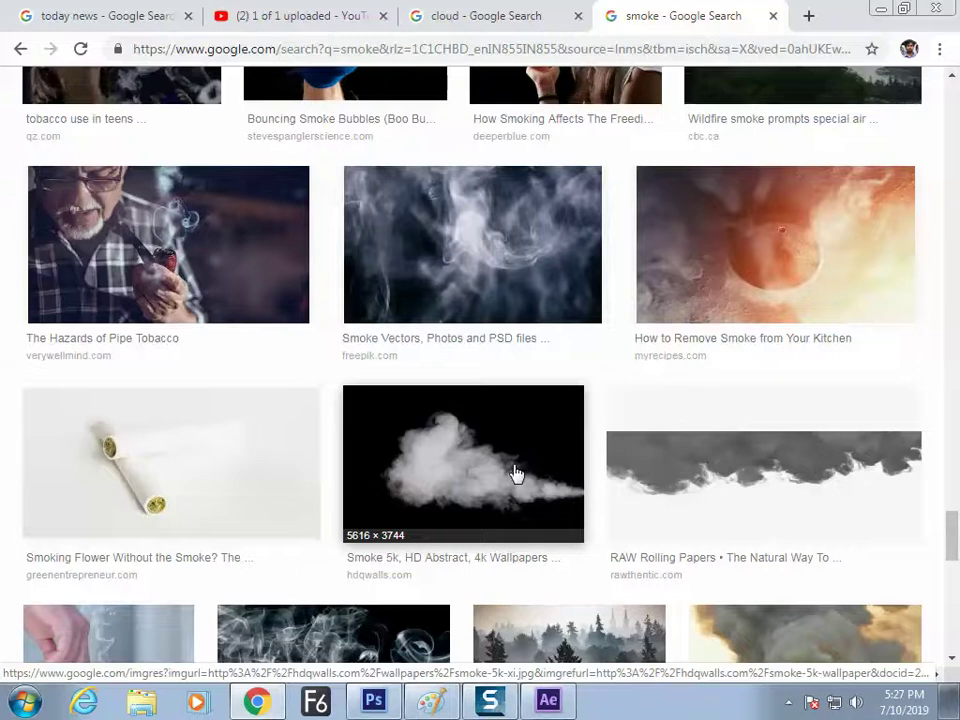
# Open the VFX artist's Blogspot site in a new browser tab and look through its posts.
pyautogui.click(808, 17)
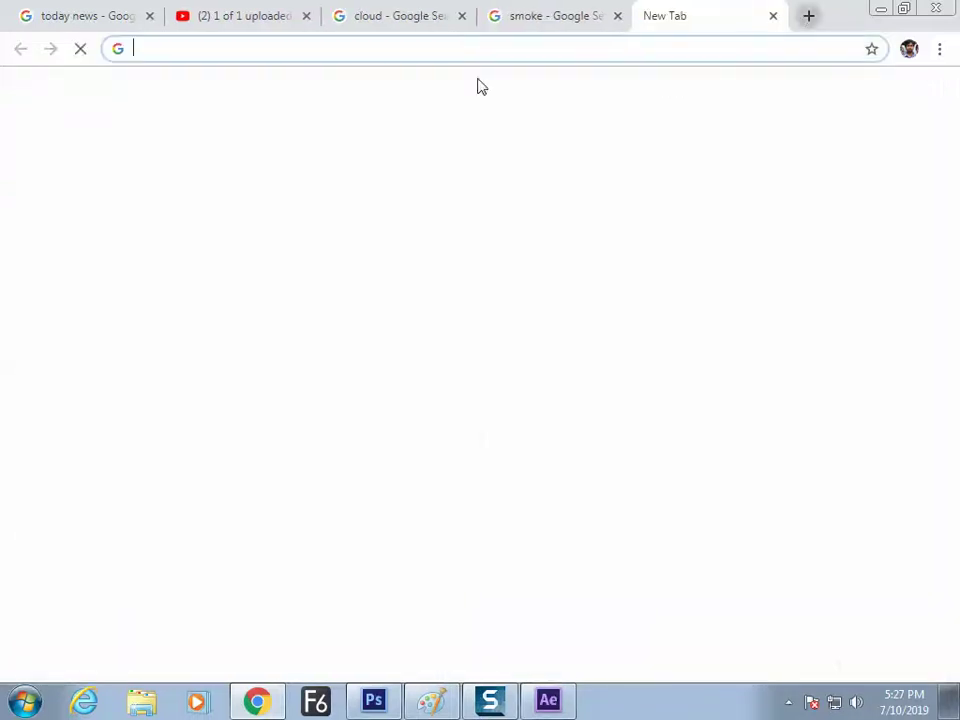
pyautogui.write('ta')
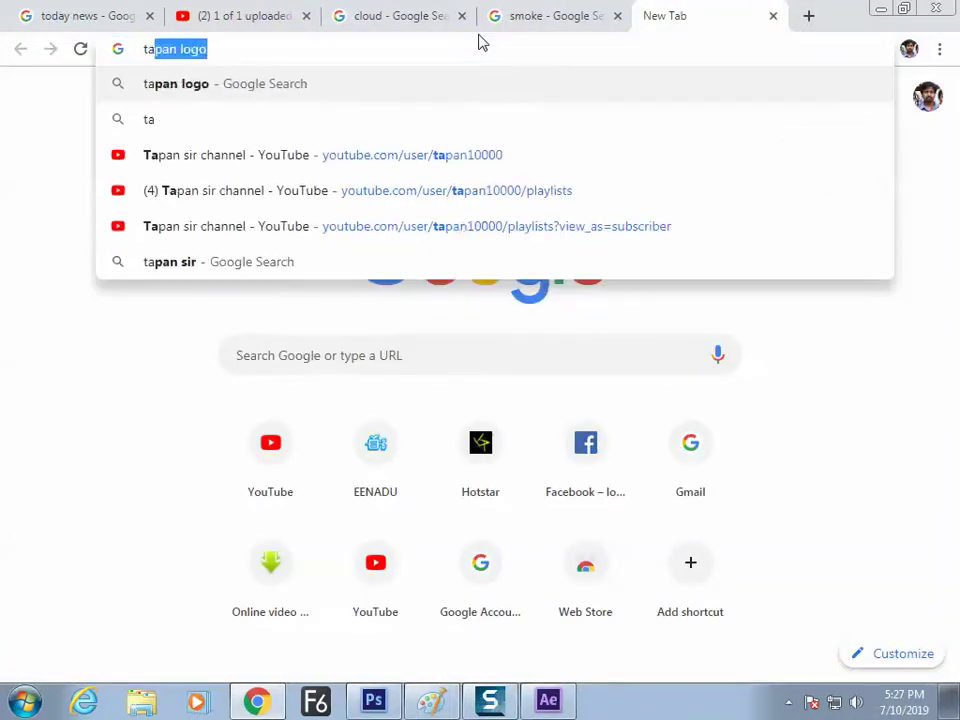
pyautogui.write('panvfx')
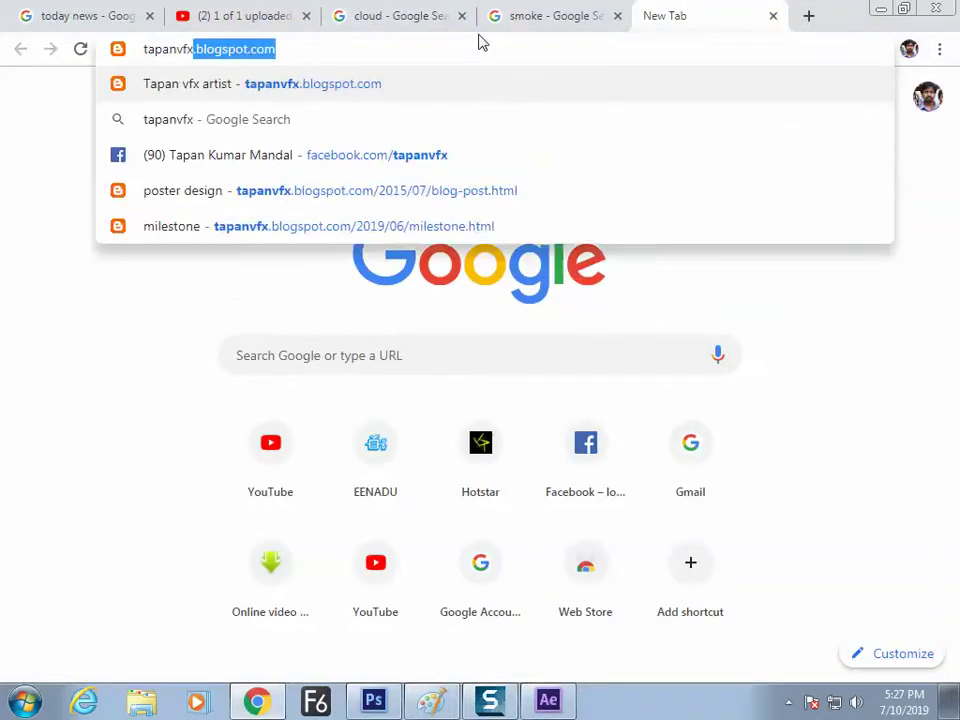
pyautogui.press('Return')
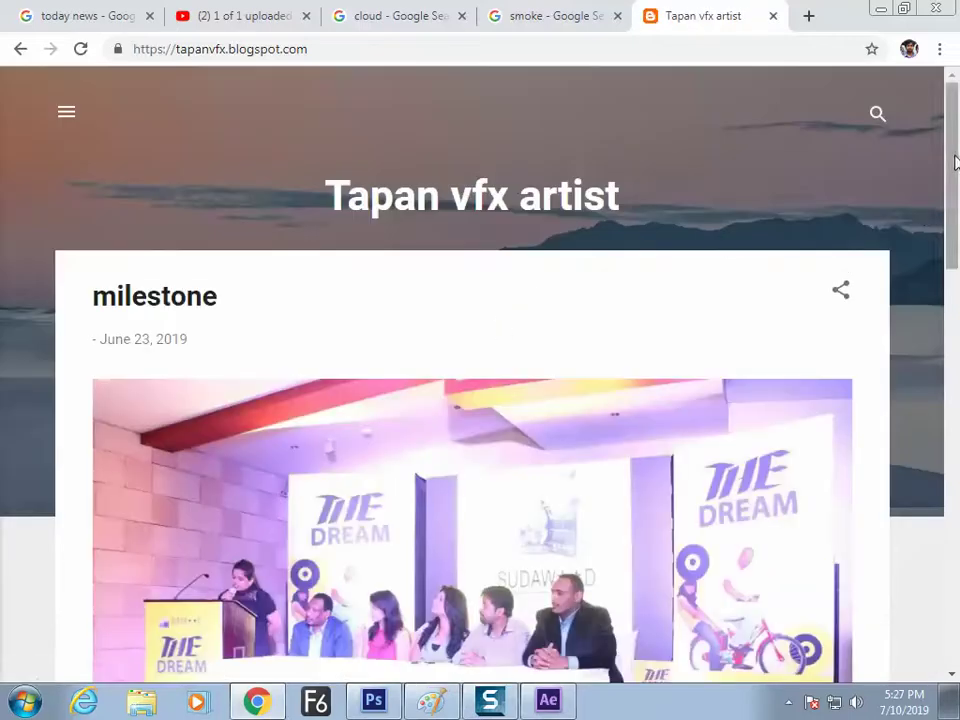
pyautogui.moveTo(955, 163); pyautogui.dragTo(930, 567)
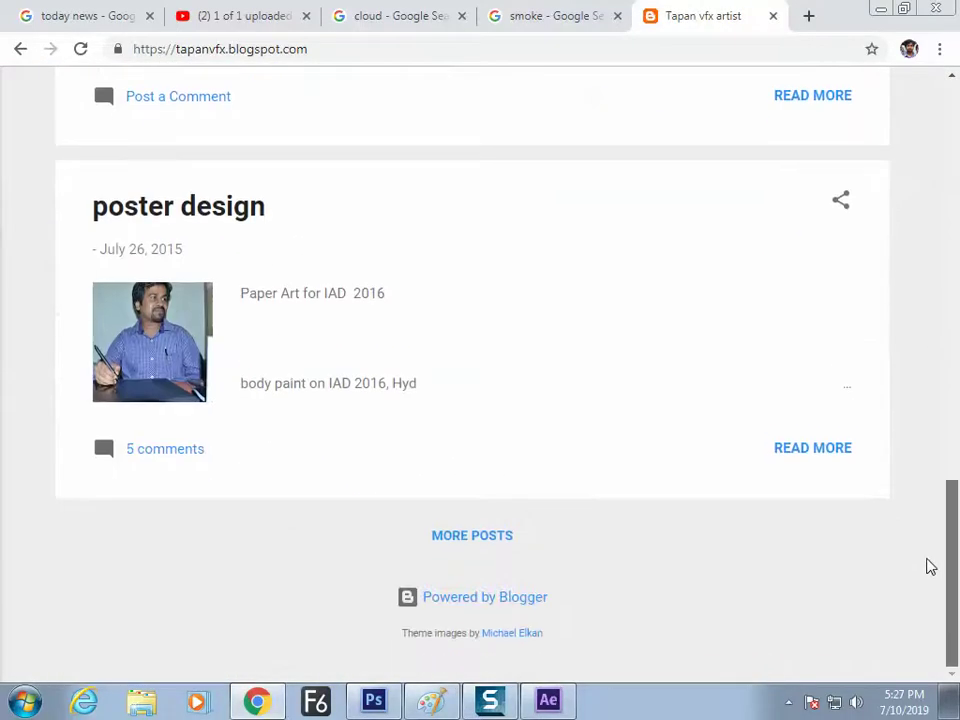
# Open the blog's "poster design" post, look through its pictures and enlarge the "Light & shadow" smoke image.
pyautogui.click(814, 452)
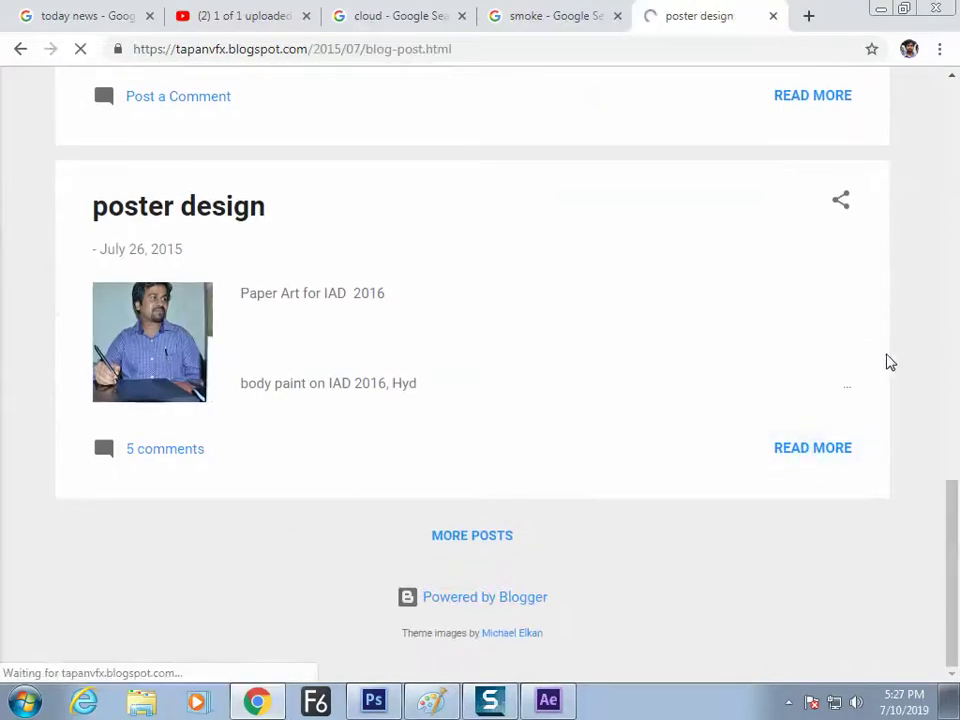
pyautogui.scroll(-5, 948, 313)
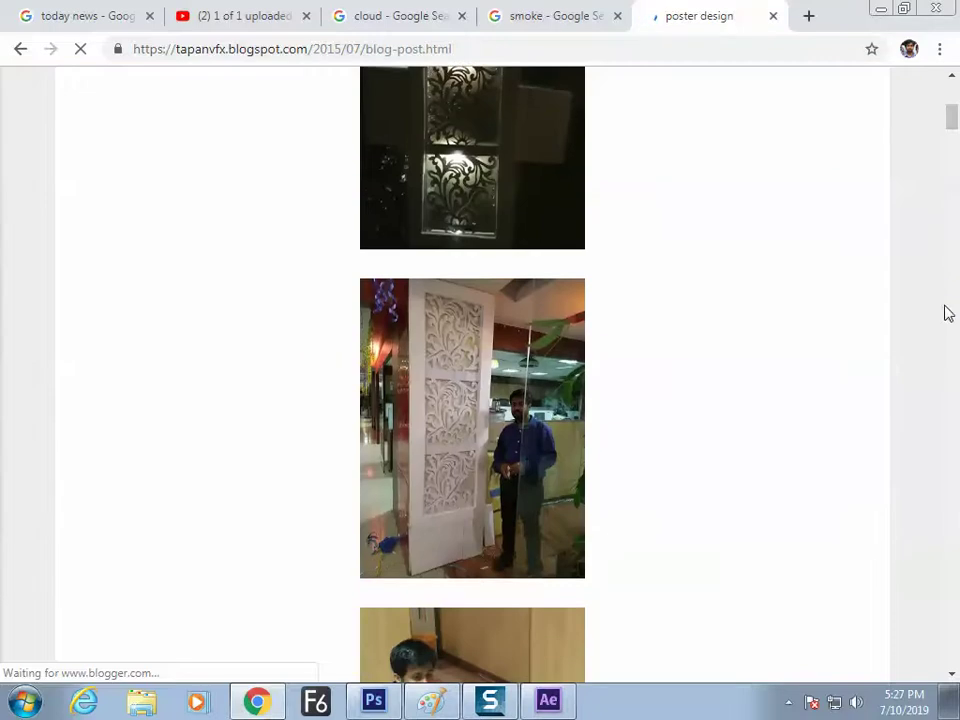
pyautogui.moveTo(951, 122); pyautogui.dragTo(955, 284)
pyautogui.click(604, 435)
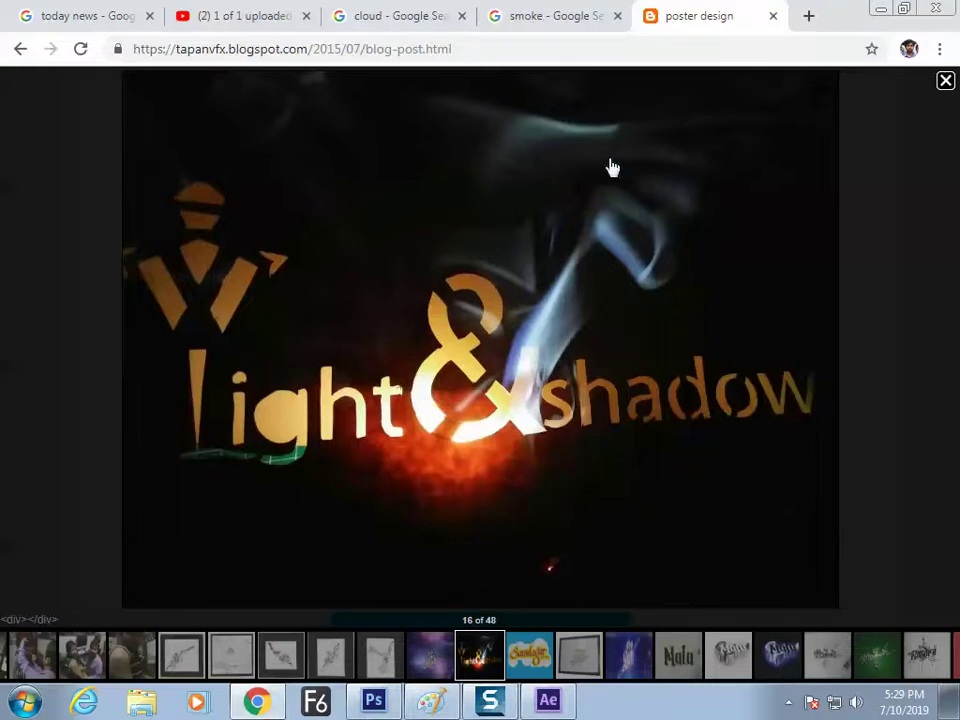
# Look over the cloud and smoke image results again and return to the enlarged "Light & shadow" picture.
pyautogui.click(383, 20)
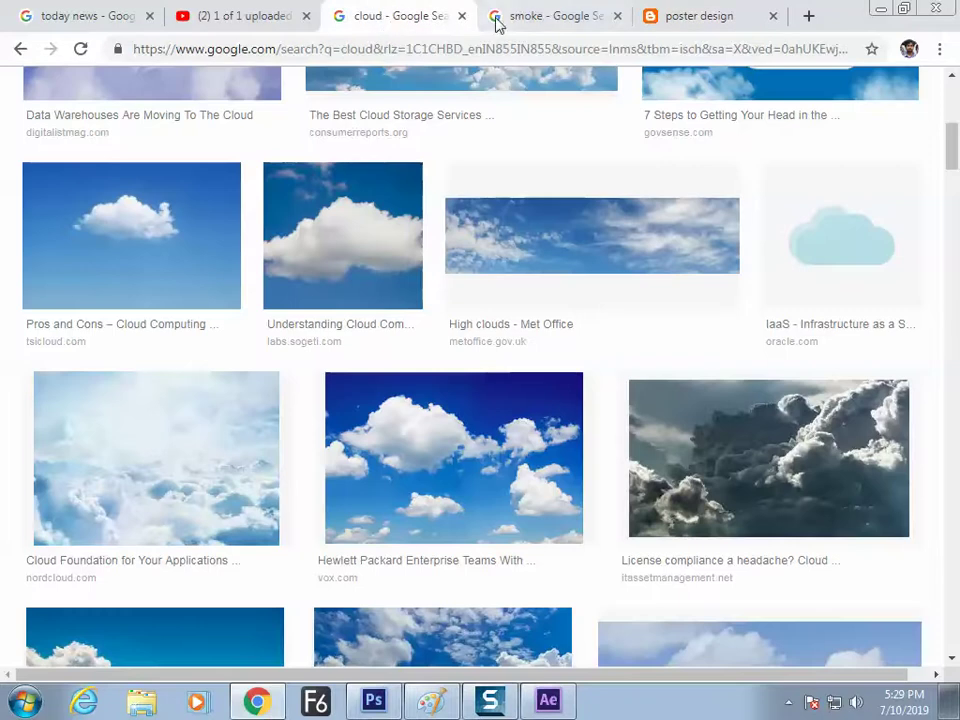
pyautogui.click(546, 22)
pyautogui.click(718, 22)
pyautogui.click(572, 22)
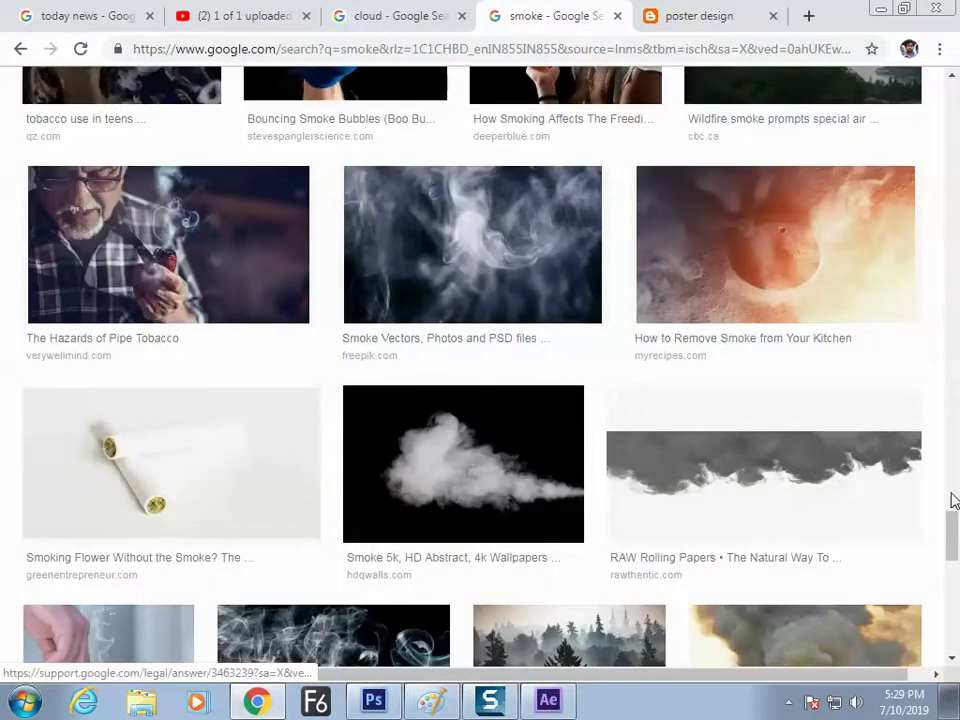
pyautogui.moveTo(951, 520); pyautogui.dragTo(842, 161)
pyautogui.click(729, 14)
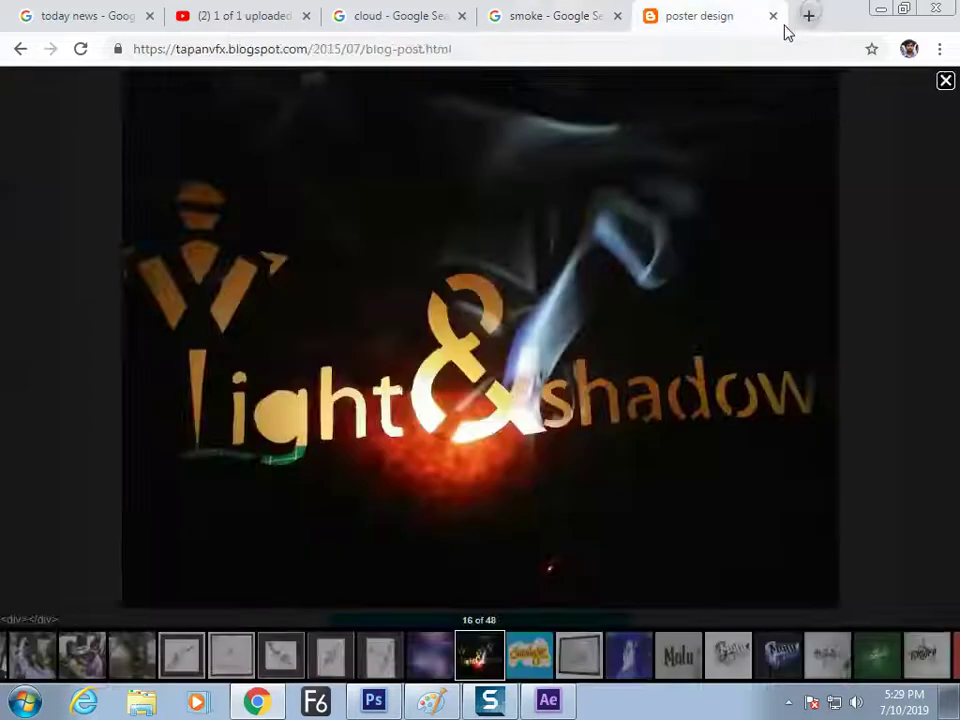
# Search Google Images for "film poster" in a new browser tab.
pyautogui.click(810, 16)
pyautogui.write('fil')
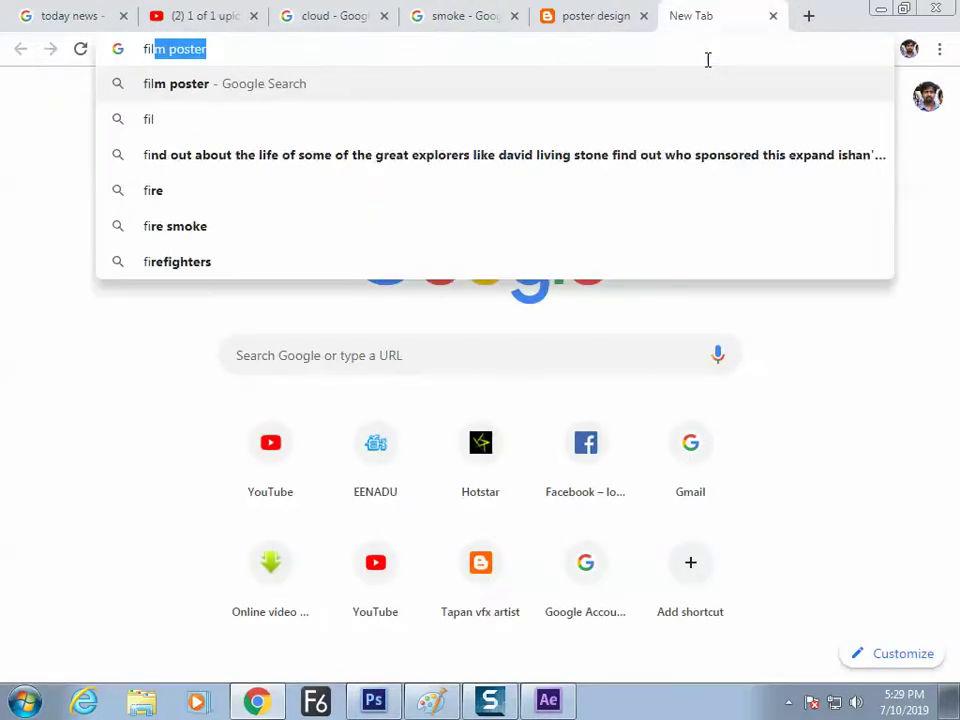
pyautogui.press('Return')
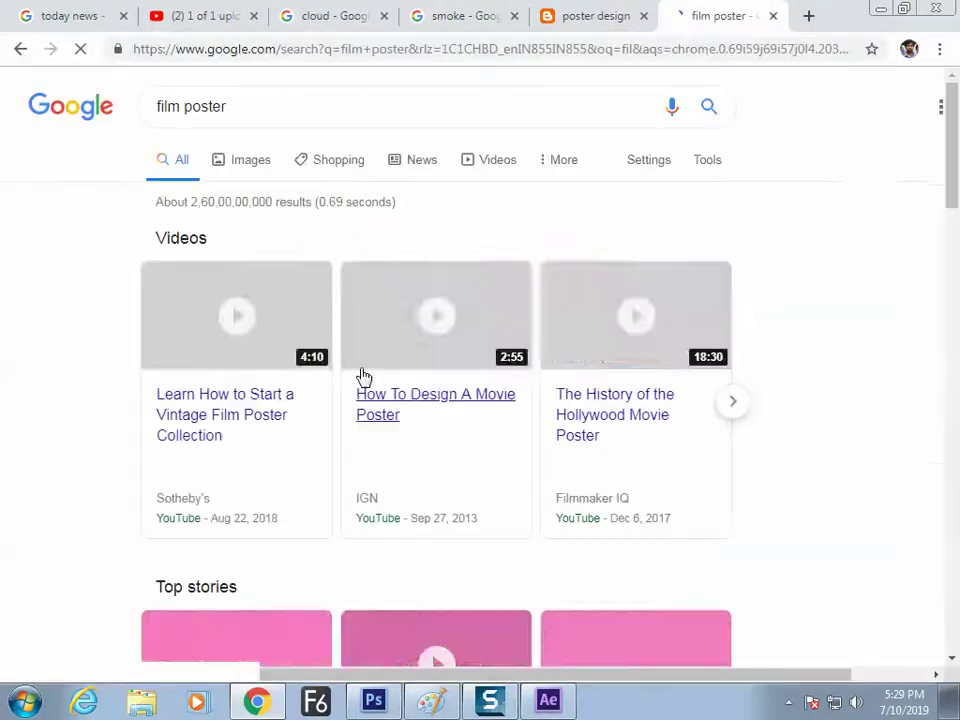
pyautogui.click(262, 165)
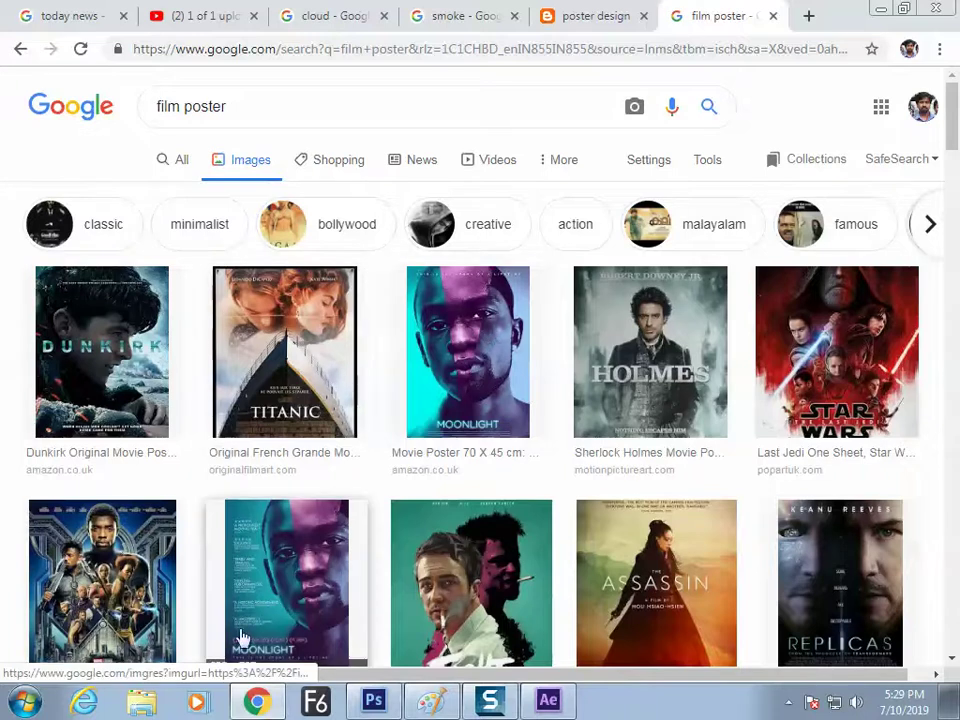
# Preview the Fight Club and Peaky Blinders posters to examine their smoke and splatter brush effects.
pyautogui.click(378, 536)
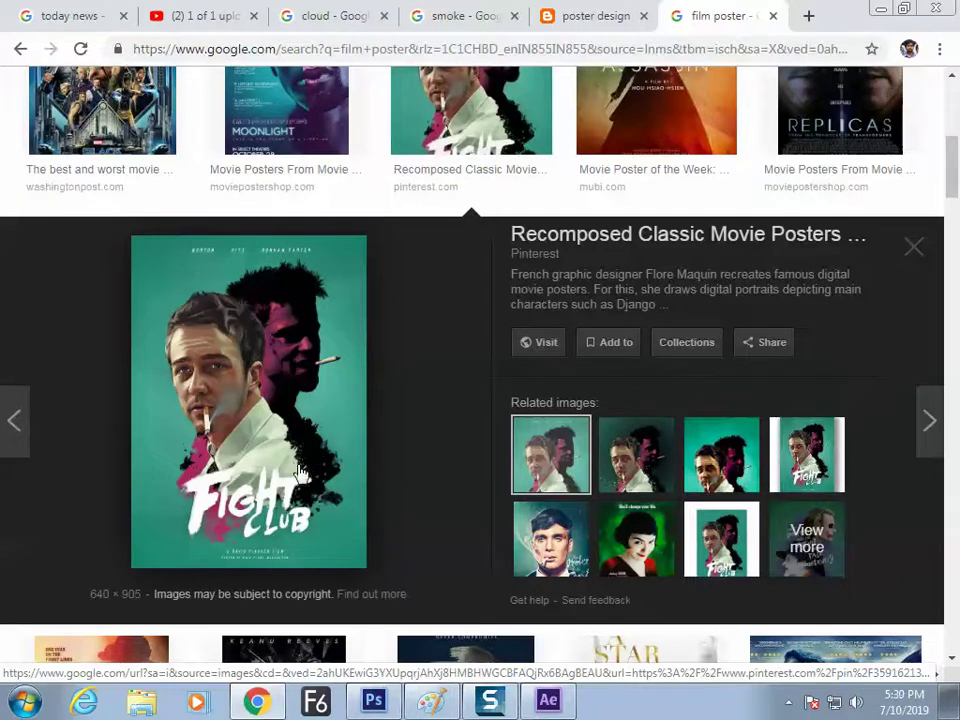
pyautogui.click(551, 539)
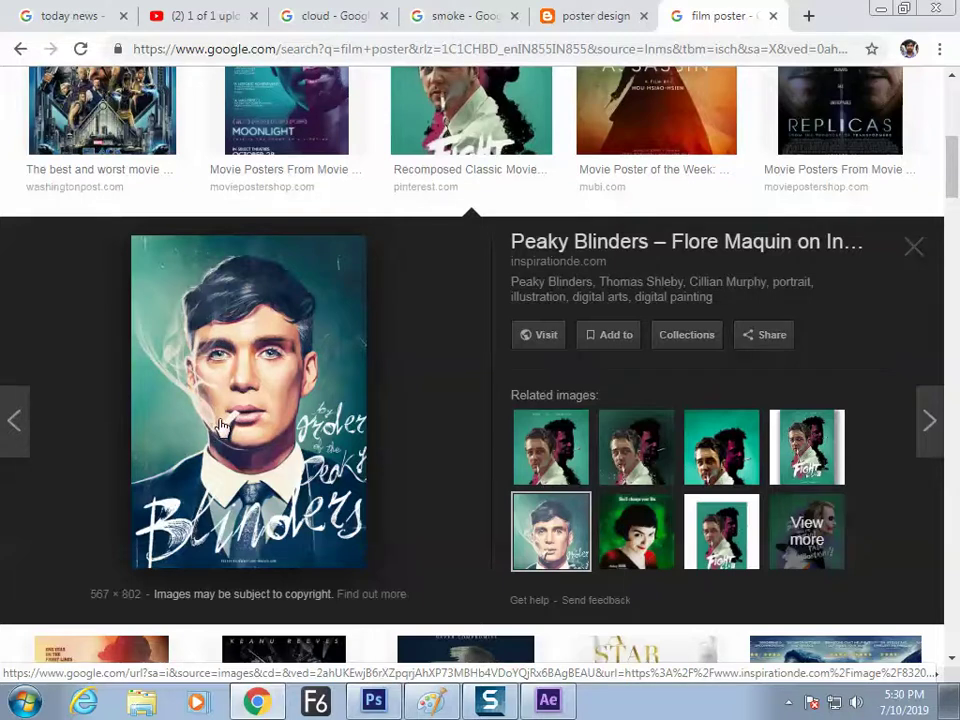
pyautogui.click(636, 450)
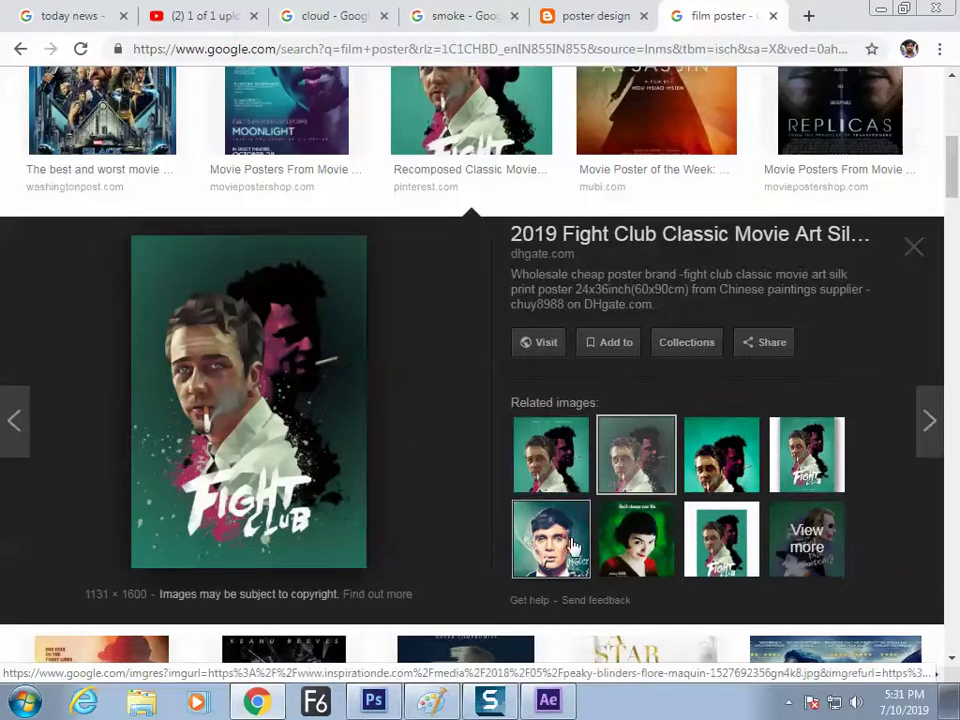
pyautogui.click(545, 565)
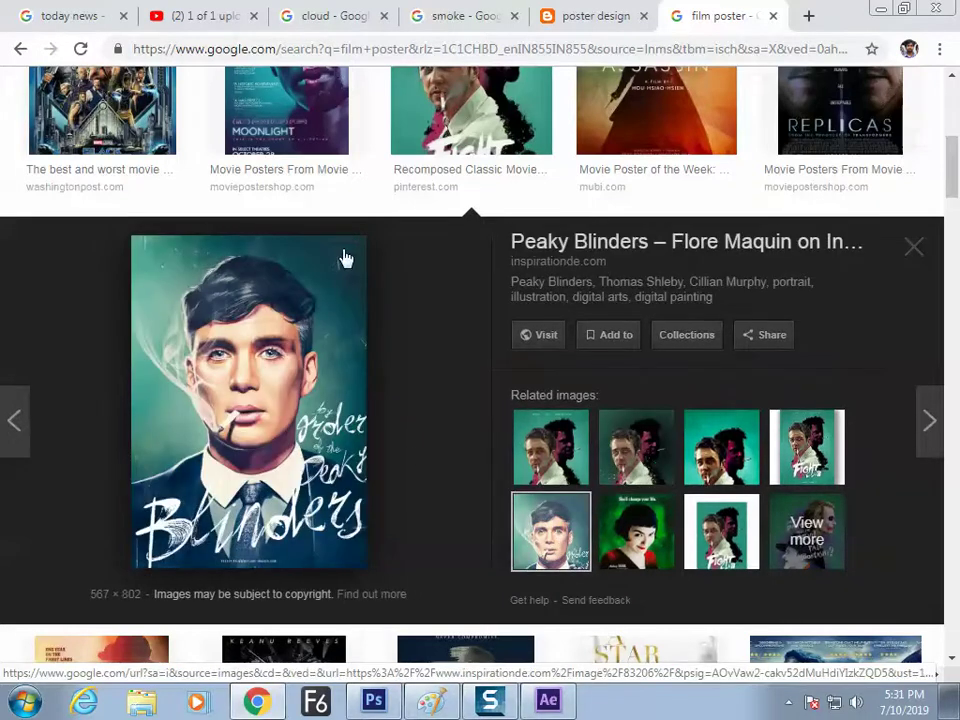
# Examine the brush effects in The Iron Lady, Venom, Painkillers and Rememory film posters.
pyautogui.click(370, 95)
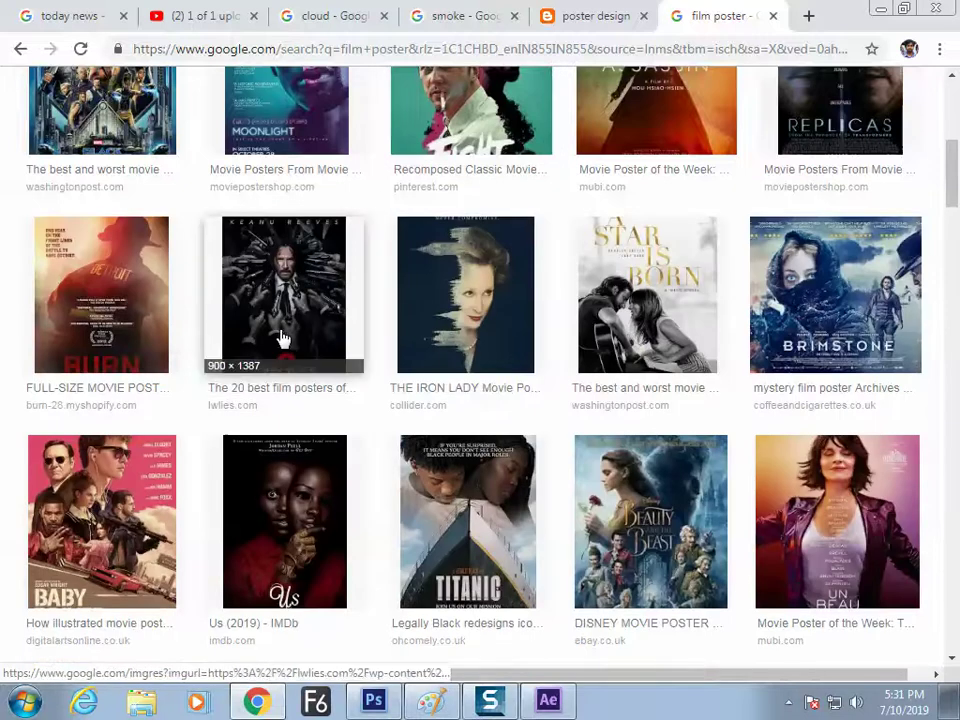
pyautogui.click(474, 300)
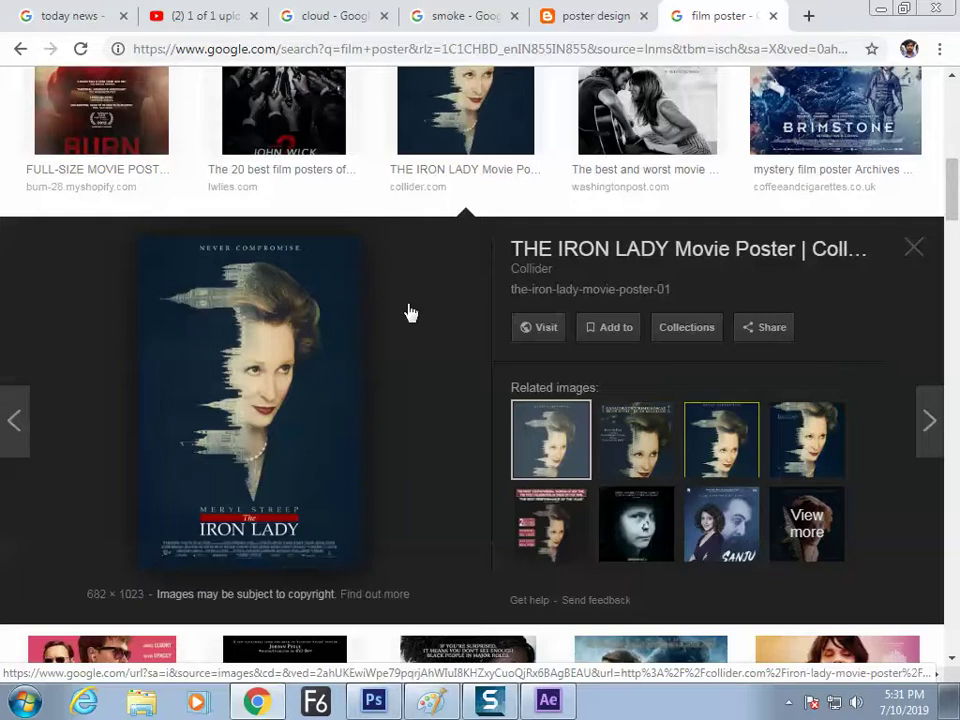
pyautogui.click(491, 117)
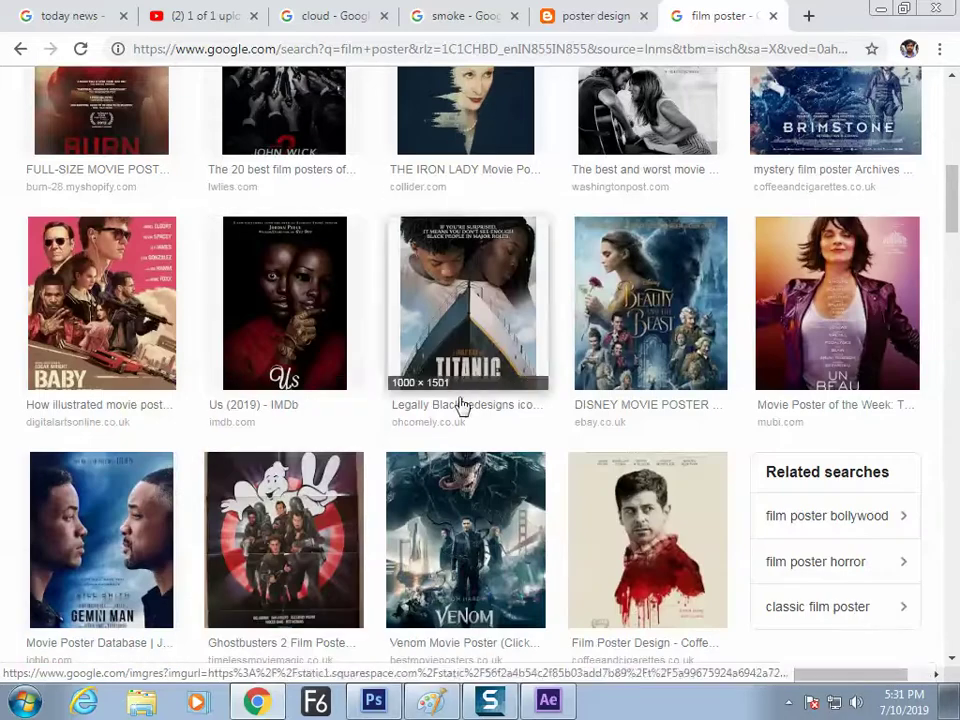
pyautogui.click(468, 542)
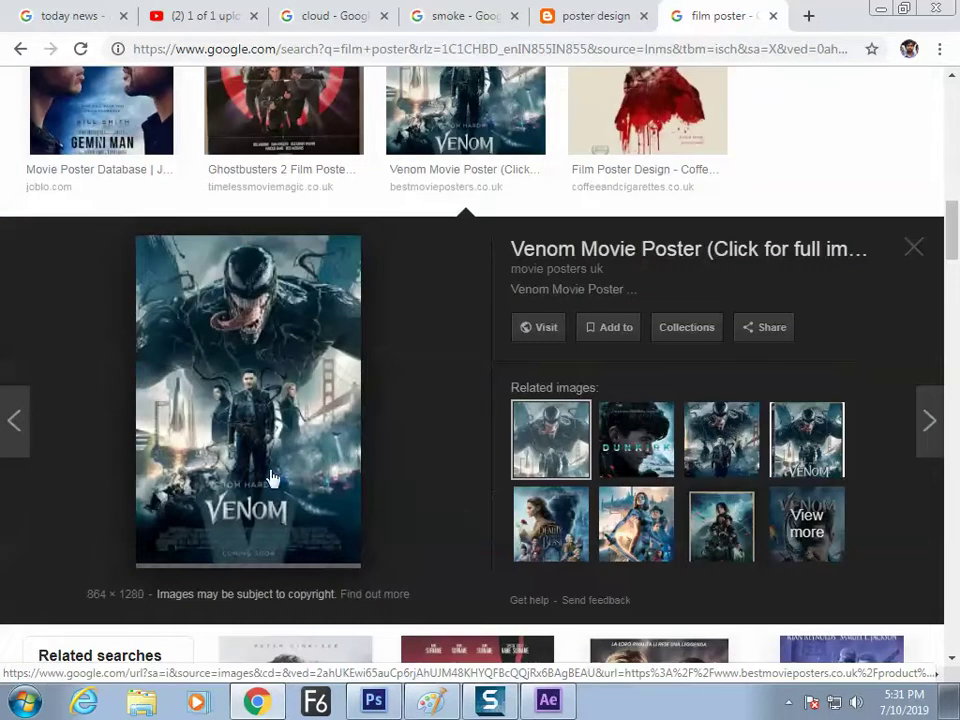
pyautogui.press('Right')
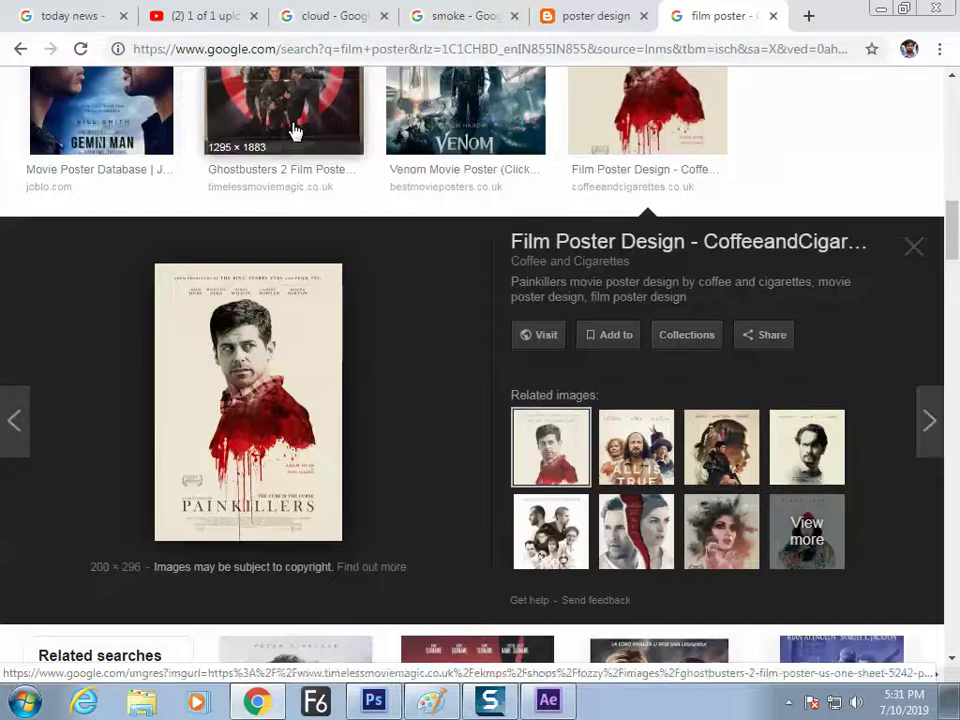
pyautogui.click(664, 146)
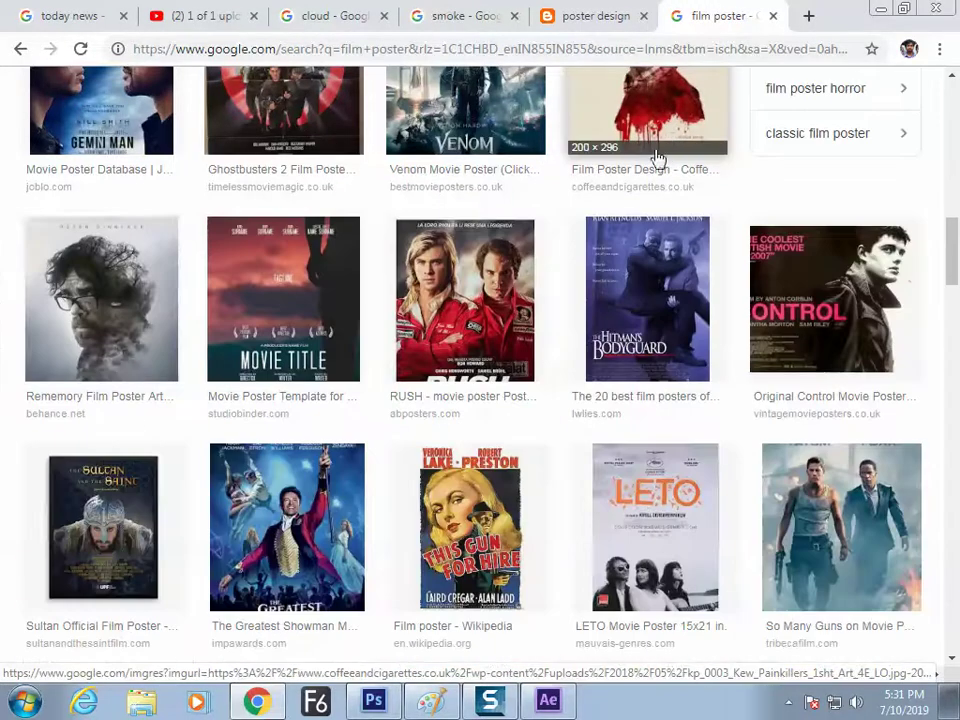
pyautogui.click(145, 323)
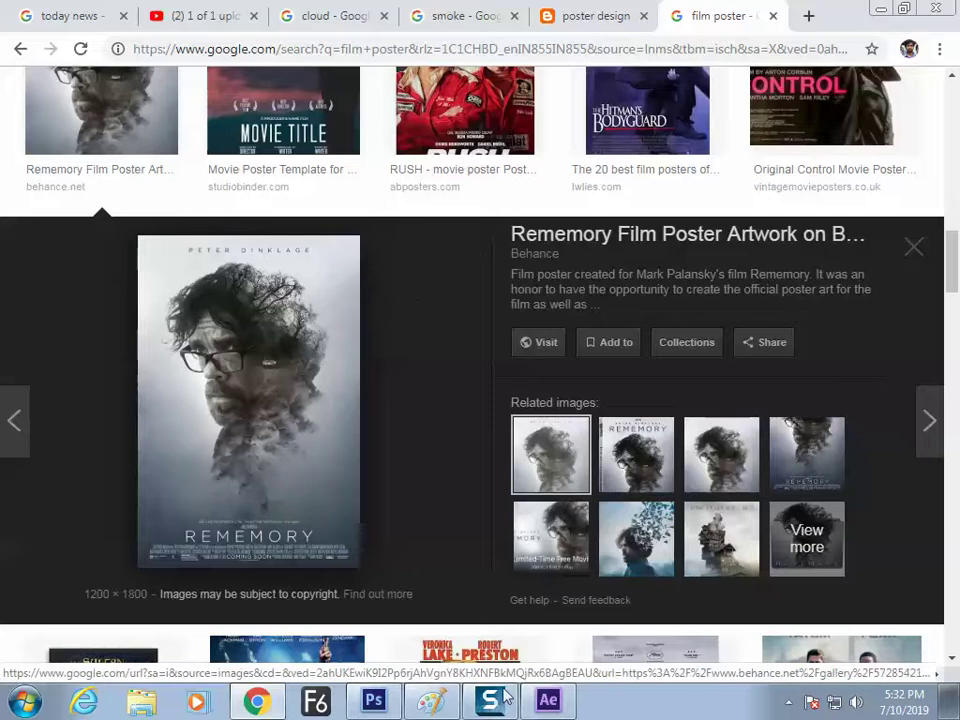
pyautogui.scroll(-3, 895, 290)
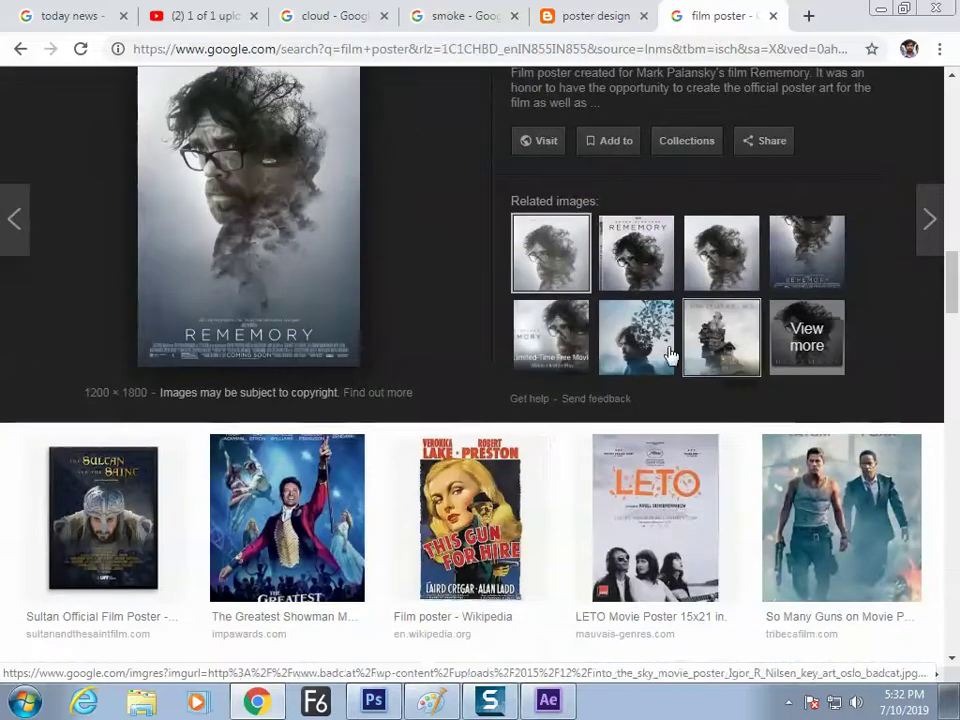
# Switch to Paint, draw a vertical divider beside the image brush notes and handwrite the heading "Brush mode".
pyautogui.hotkey('alt', 'Tab')
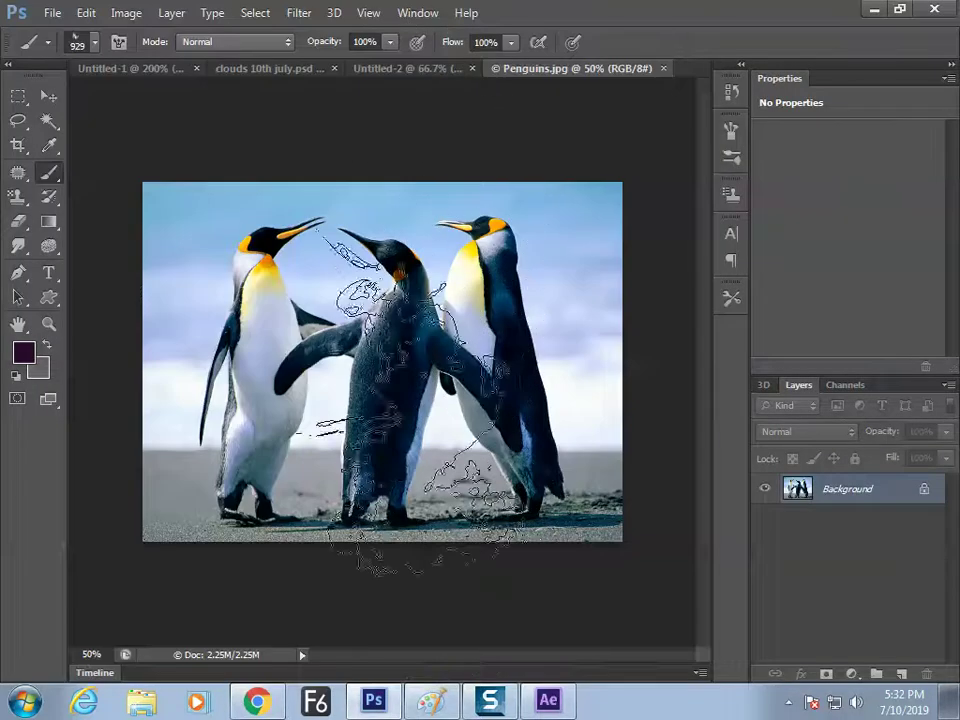
pyautogui.click(430, 705)
pyautogui.moveTo(285, 653); pyautogui.dragTo(376, 650)
pyautogui.moveTo(391, 145); pyautogui.dragTo(400, 380)
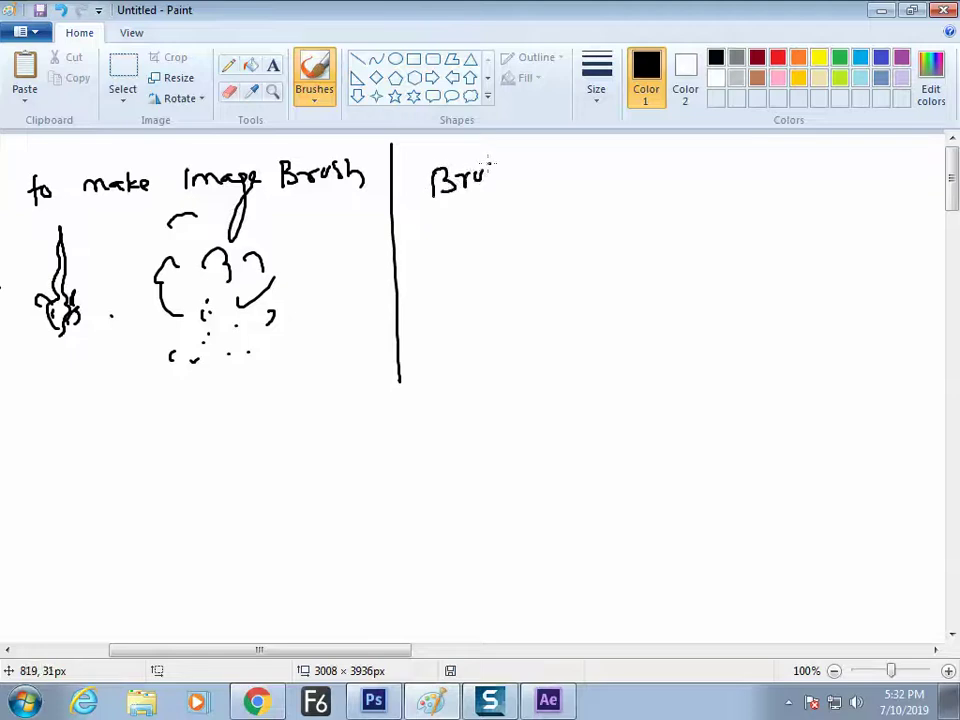
pyautogui.moveTo(576, 175); pyautogui.dragTo(597, 160)
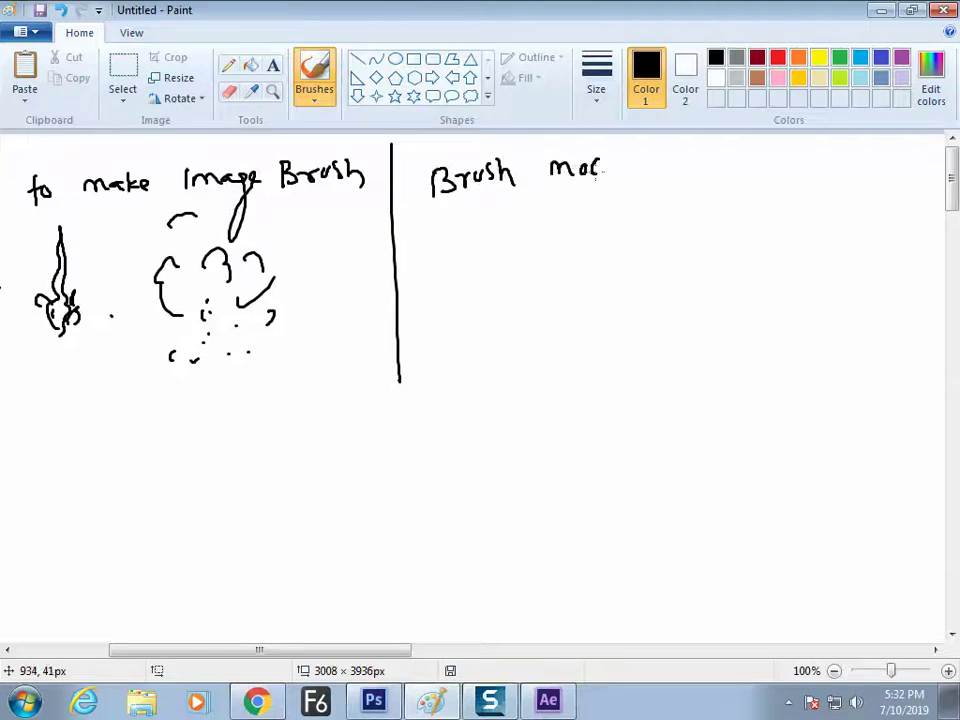
# Underline the "Brush mode" heading and sketch a circled 24 beneath it with five branch lines.
pyautogui.moveTo(551, 243)
pyautogui.mouseDown()
pyautogui.moveTo(577, 262)
pyautogui.moveTo(606, 236)
pyautogui.mouseUp()
pyautogui.moveTo(555, 212)
pyautogui.mouseDown()
pyautogui.moveTo(586, 291)
pyautogui.moveTo(603, 222)
pyautogui.mouseUp()
pyautogui.moveTo(527, 272); pyautogui.dragTo(492, 304)
pyautogui.moveTo(551, 292); pyautogui.dragTo(550, 340)
pyautogui.moveTo(584, 292)
pyautogui.mouseDown()
pyautogui.moveTo(589, 330)
pyautogui.moveTo(620, 306)
pyautogui.mouseUp()
pyautogui.moveTo(612, 262); pyautogui.dragTo(655, 258)
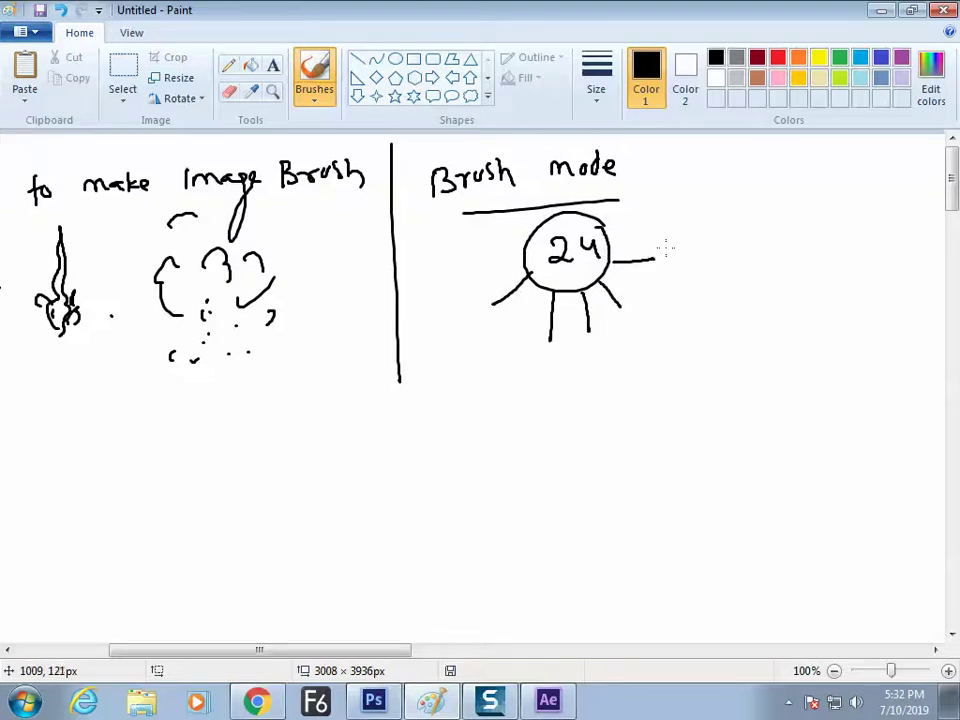
# Handwrite "Normal (Alt+Shift+N)" beside the circled 24's side branch.
pyautogui.moveTo(349, 655)
pyautogui.mouseDown()
pyautogui.moveTo(388, 649)
pyautogui.moveTo(450, 615)
pyautogui.mouseUp()
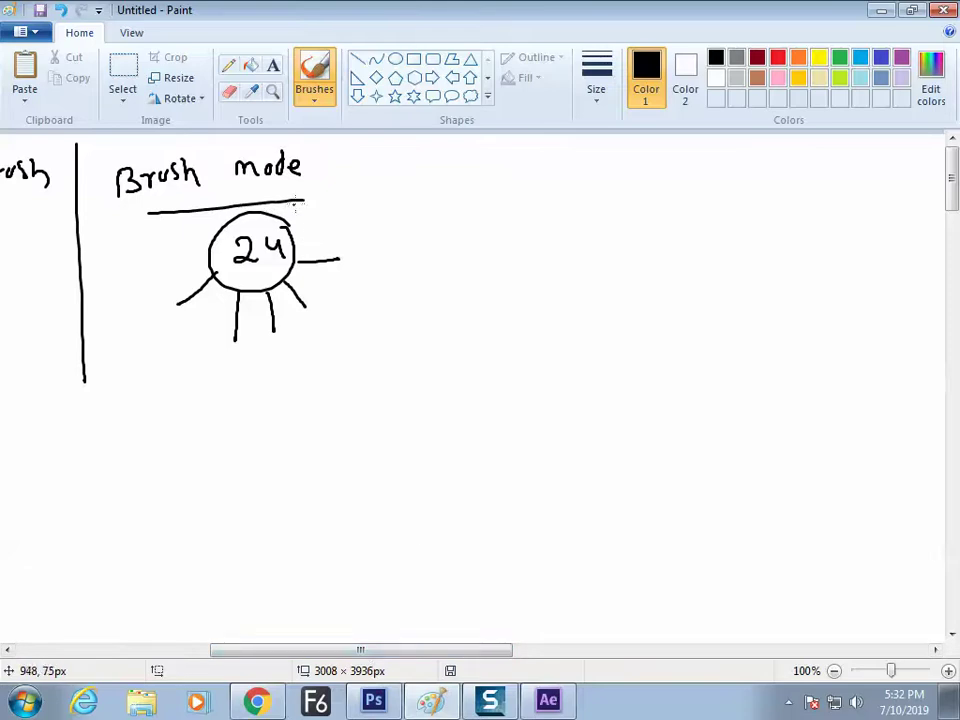
pyautogui.moveTo(379, 243); pyautogui.dragTo(407, 254)
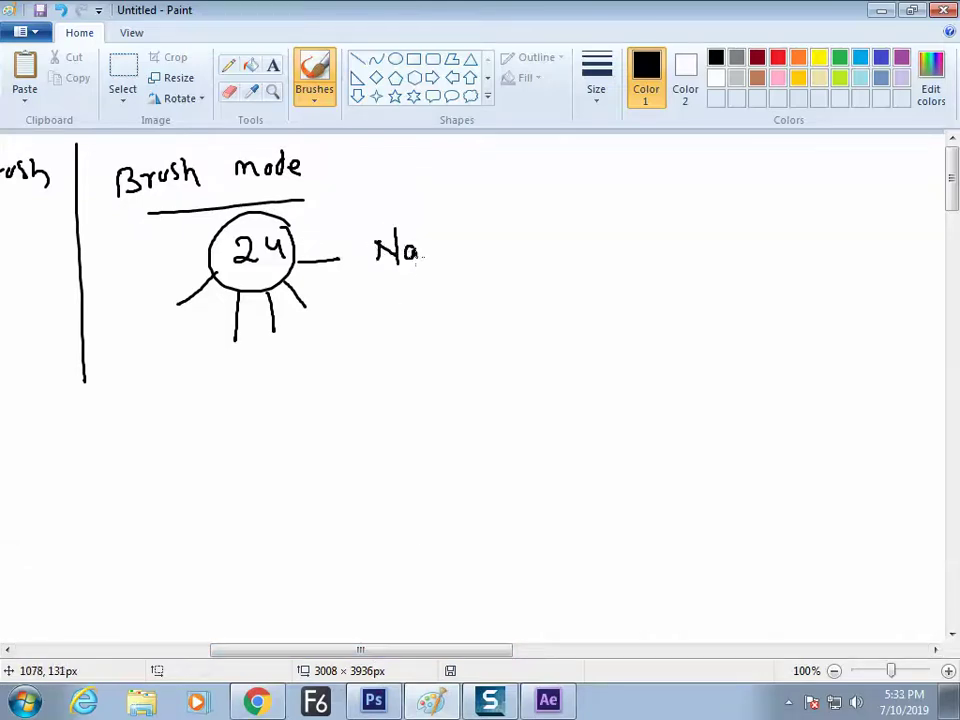
pyautogui.moveTo(427, 253)
pyautogui.mouseDown()
pyautogui.moveTo(413, 256)
pyautogui.moveTo(475, 254)
pyautogui.mouseUp()
pyautogui.moveTo(527, 207)
pyautogui.mouseDown()
pyautogui.moveTo(528, 250)
pyautogui.moveTo(537, 228)
pyautogui.moveTo(545, 243)
pyautogui.moveTo(589, 231)
pyautogui.moveTo(583, 243)
pyautogui.moveTo(607, 218)
pyautogui.moveTo(635, 246)
pyautogui.moveTo(665, 210)
pyautogui.moveTo(705, 238)
pyautogui.mouseUp()
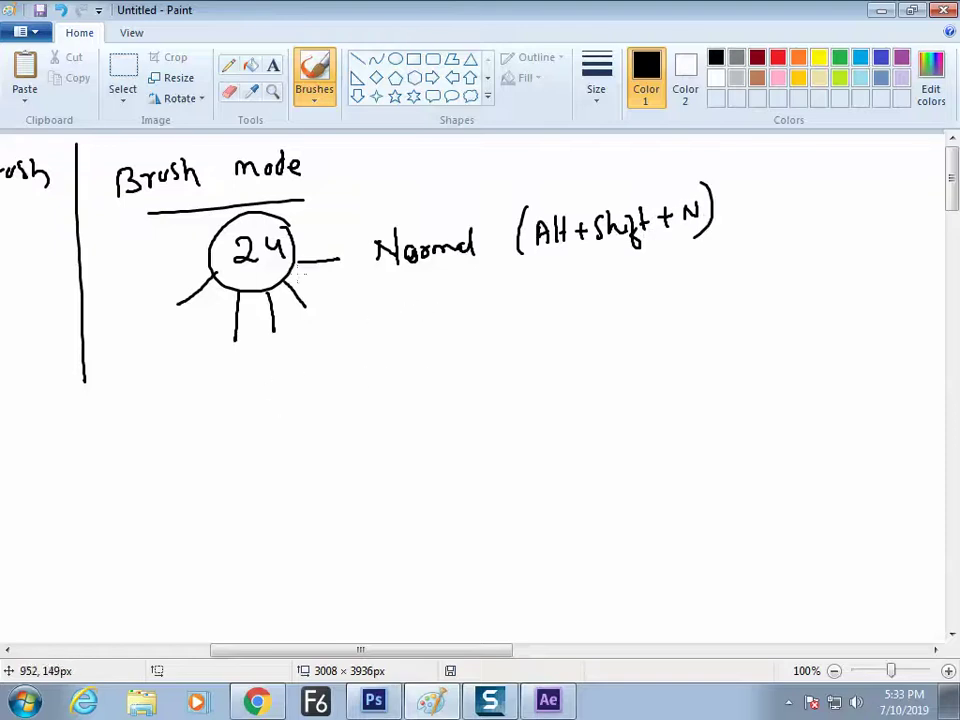
# Handwrite "Dissolve (Alt+Shift+I)" below the Normal entry.
pyautogui.moveTo(377, 305); pyautogui.dragTo(377, 324)
pyautogui.moveTo(364, 304)
pyautogui.mouseDown()
pyautogui.moveTo(386, 326)
pyautogui.moveTo(396, 300)
pyautogui.moveTo(419, 312)
pyautogui.moveTo(417, 330)
pyautogui.moveTo(435, 306)
pyautogui.moveTo(470, 302)
pyautogui.mouseUp()
pyautogui.moveTo(528, 290)
pyautogui.mouseDown()
pyautogui.moveTo(554, 312)
pyautogui.moveTo(520, 322)
pyautogui.mouseUp()
pyautogui.moveTo(540, 320)
pyautogui.mouseDown()
pyautogui.moveTo(551, 293)
pyautogui.moveTo(568, 307)
pyautogui.moveTo(636, 296)
pyautogui.moveTo(670, 314)
pyautogui.moveTo(667, 291)
pyautogui.moveTo(716, 282)
pyautogui.moveTo(708, 298)
pyautogui.mouseUp()
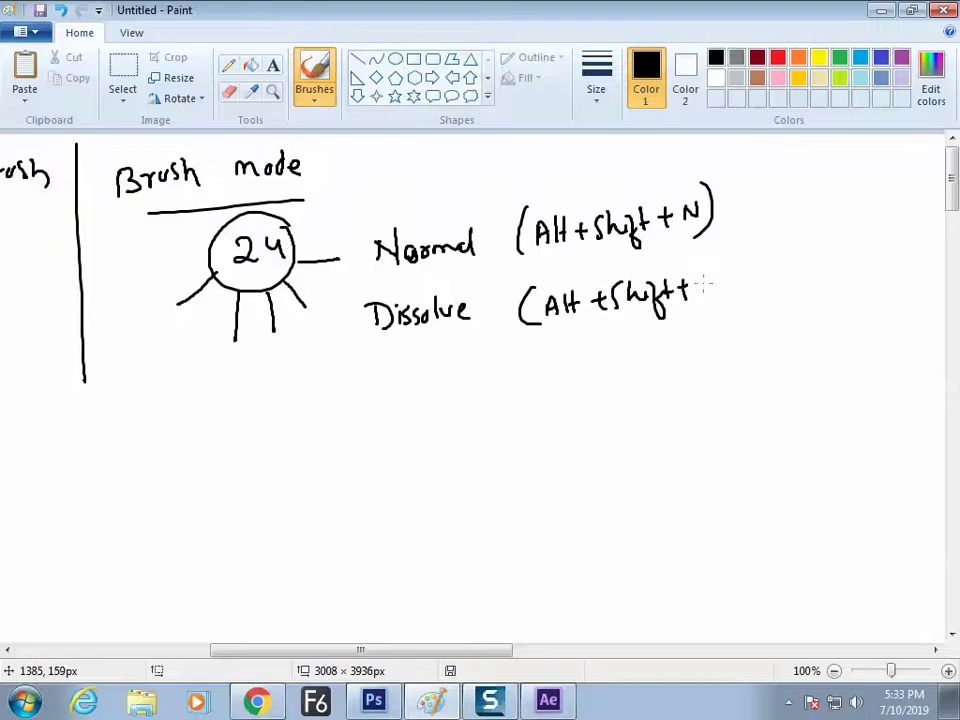
pyautogui.moveTo(702, 299); pyautogui.dragTo(716, 297)
pyautogui.moveTo(713, 263); pyautogui.dragTo(716, 305)
# Sketch a solid filled circle beside the Normal entry and a dotted, speckled circle beside Dissolve.
pyautogui.moveTo(770, 180)
pyautogui.mouseDown()
pyautogui.moveTo(756, 212)
pyautogui.moveTo(784, 188)
pyautogui.moveTo(768, 178)
pyautogui.moveTo(757, 205)
pyautogui.moveTo(780, 186)
pyautogui.moveTo(775, 205)
pyautogui.mouseUp()
pyautogui.moveTo(768, 306)
pyautogui.mouseDown()
pyautogui.moveTo(769, 269)
pyautogui.moveTo(794, 266)
pyautogui.mouseUp()
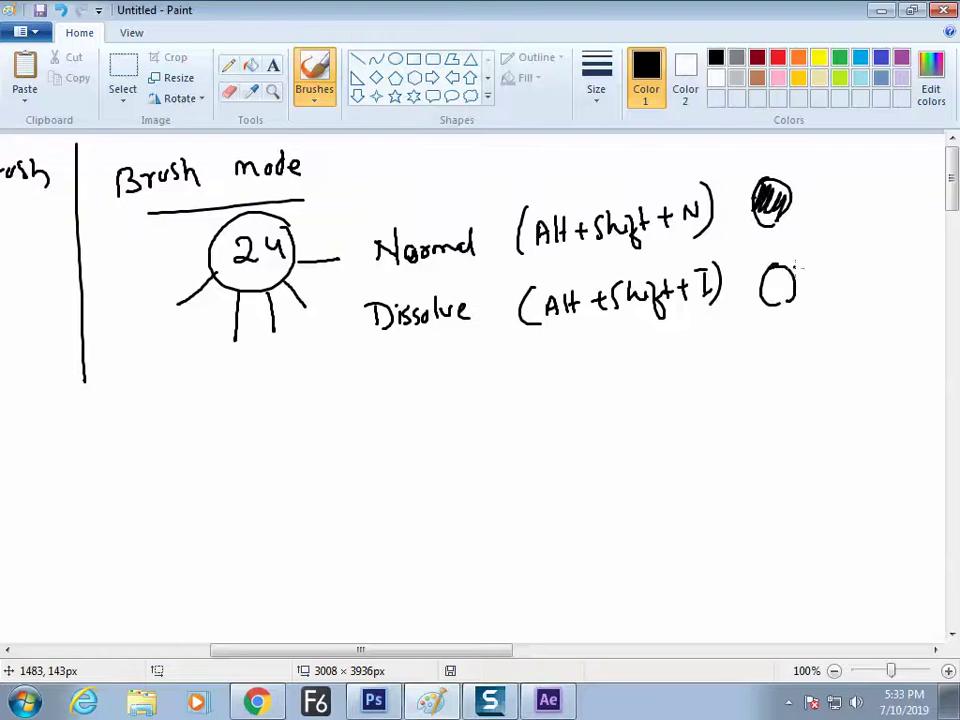
pyautogui.moveTo(778, 324)
pyautogui.mouseDown()
pyautogui.moveTo(753, 268)
pyautogui.moveTo(771, 252)
pyautogui.moveTo(789, 254)
pyautogui.moveTo(744, 280)
pyautogui.moveTo(782, 286)
pyautogui.mouseUp()
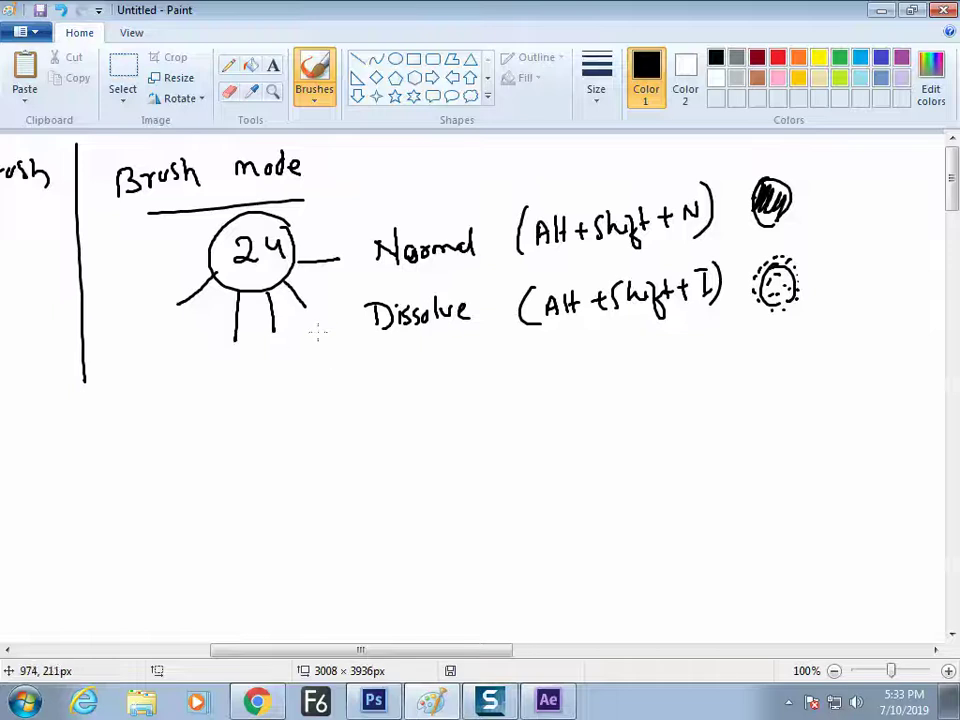
# Switch to Photoshop, create a document with the Default Photoshop Size preset and select the 900 px soft round brush.
pyautogui.hotkey('alt', 'Tab')
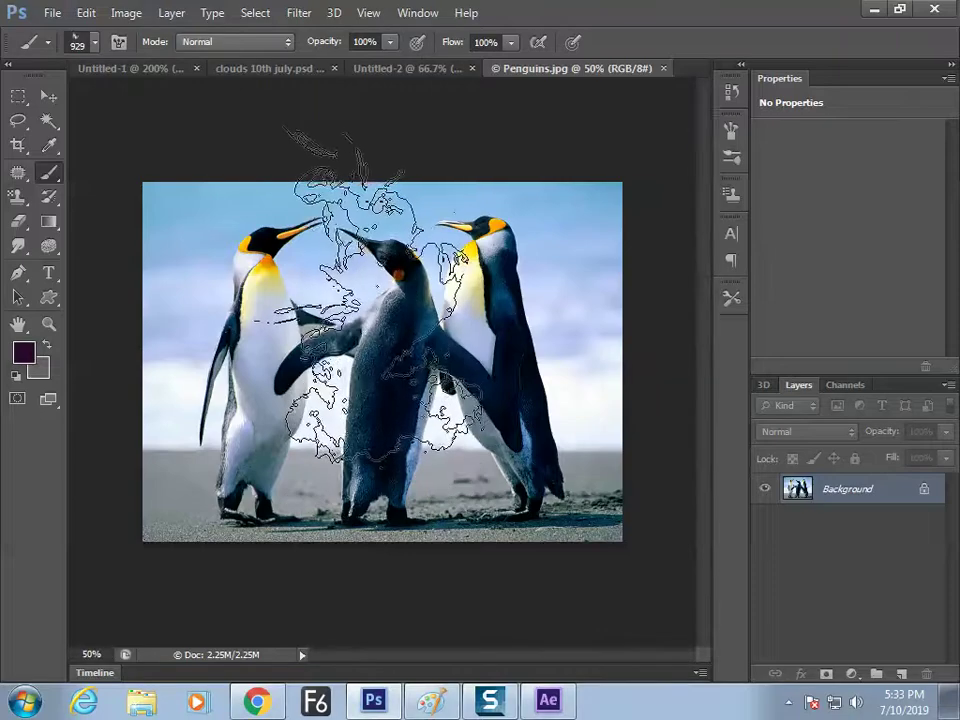
pyautogui.hotkey('ctrl', 'n')
pyautogui.click(405, 185)
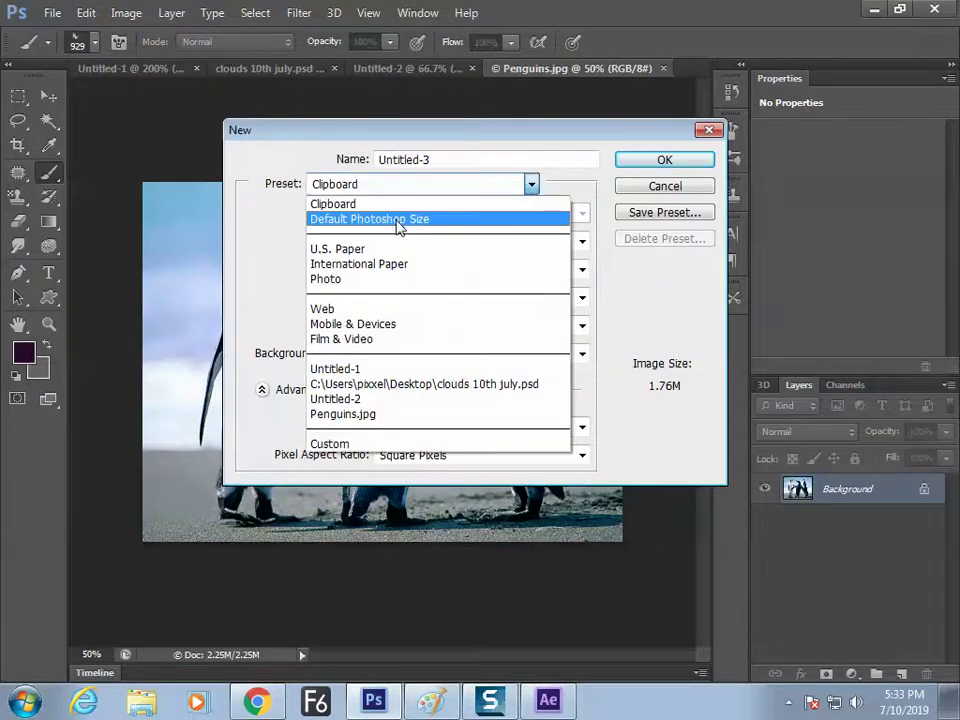
pyautogui.click(398, 219)
pyautogui.press('Return')
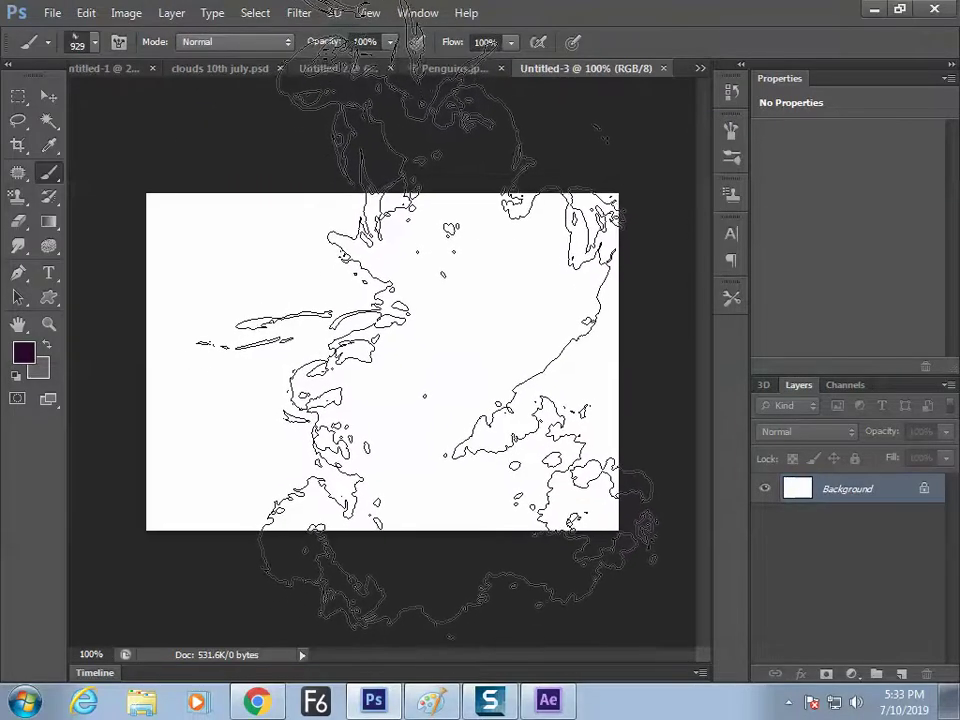
pyautogui.press('.')
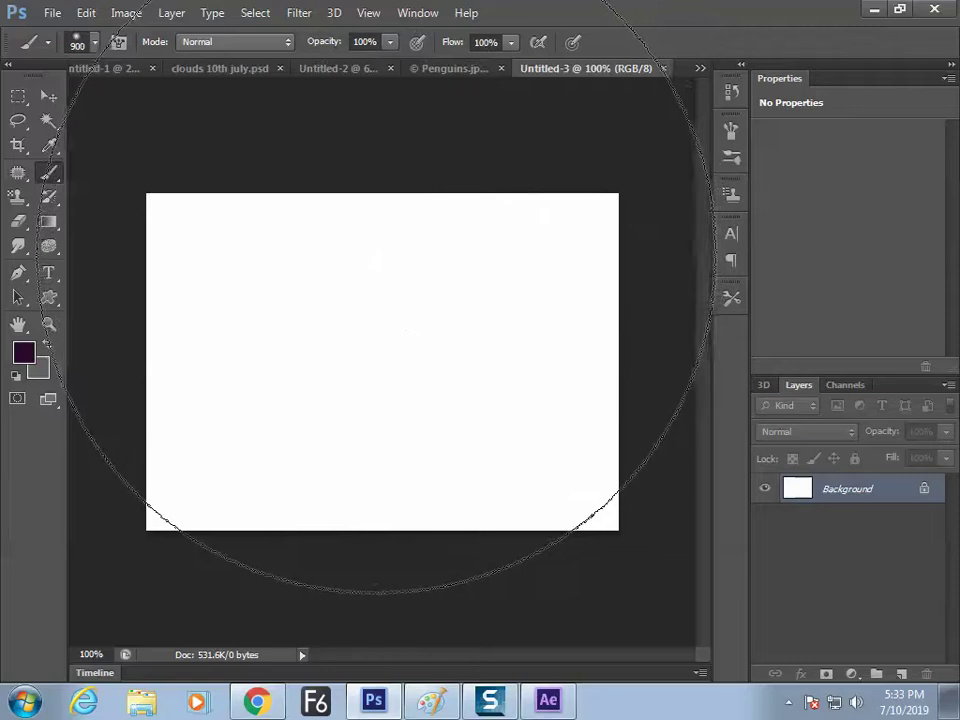
# Reduce the soft round brush's size to 45 px.
pyautogui.press('[')
pyautogui.press('[')
pyautogui.press('[')
pyautogui.press('[')
pyautogui.press('[')
pyautogui.press('[')
pyautogui.press('[')
pyautogui.press('[')
pyautogui.press('[')
pyautogui.press('[')
pyautogui.press('[')
pyautogui.press('[')
pyautogui.press('[')
pyautogui.press('[')
pyautogui.press('[')
pyautogui.press('[')
pyautogui.press('[')
pyautogui.press(']')
pyautogui.hotkey('ctrl', '+')
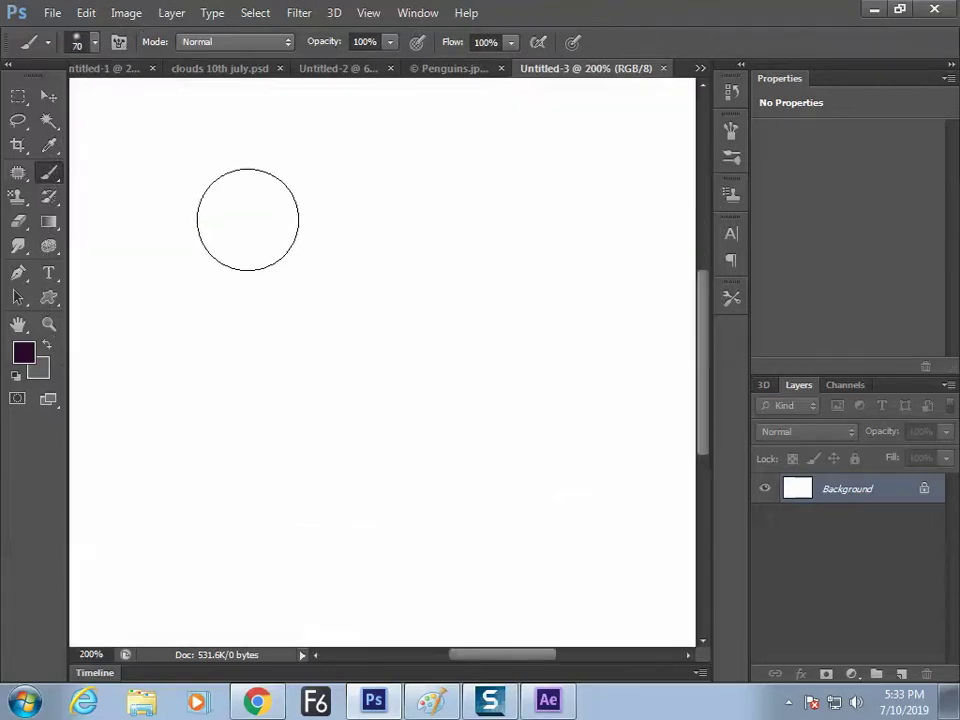
pyautogui.press('[')
pyautogui.press('[')
pyautogui.press('[')
# Try a soft dab, undo it, then increase the brush hardness and stamp one solid Normal-mode dot near the canvas's upper-left area.
pyautogui.click(232, 162)
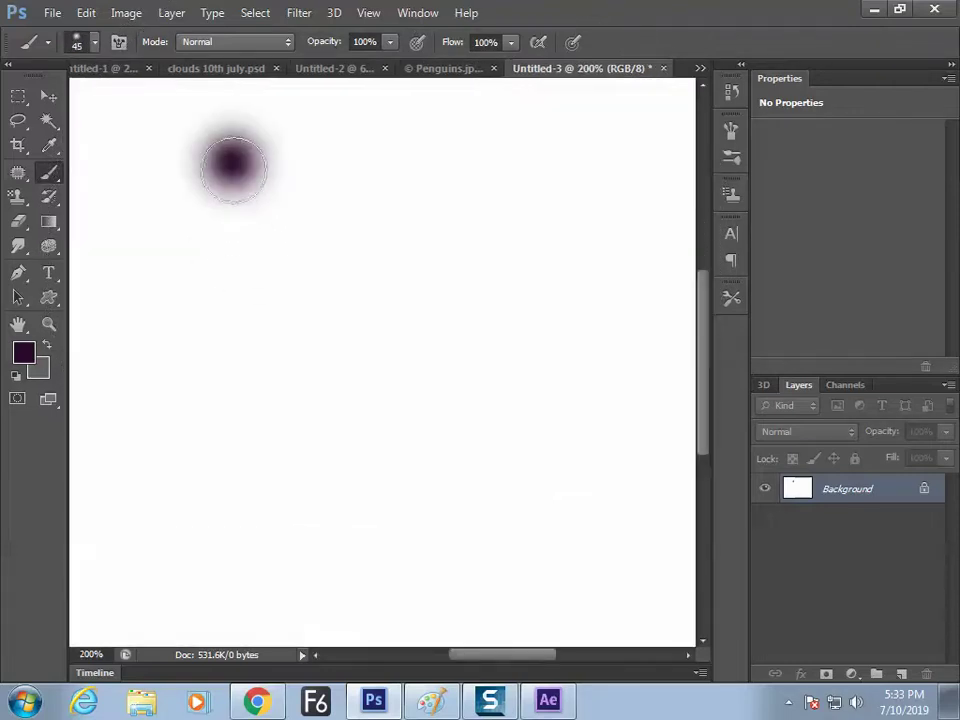
pyautogui.hotkey('ctrl', 'z')
pyautogui.hotkey('shift', ']')
pyautogui.hotkey('shift', ']')
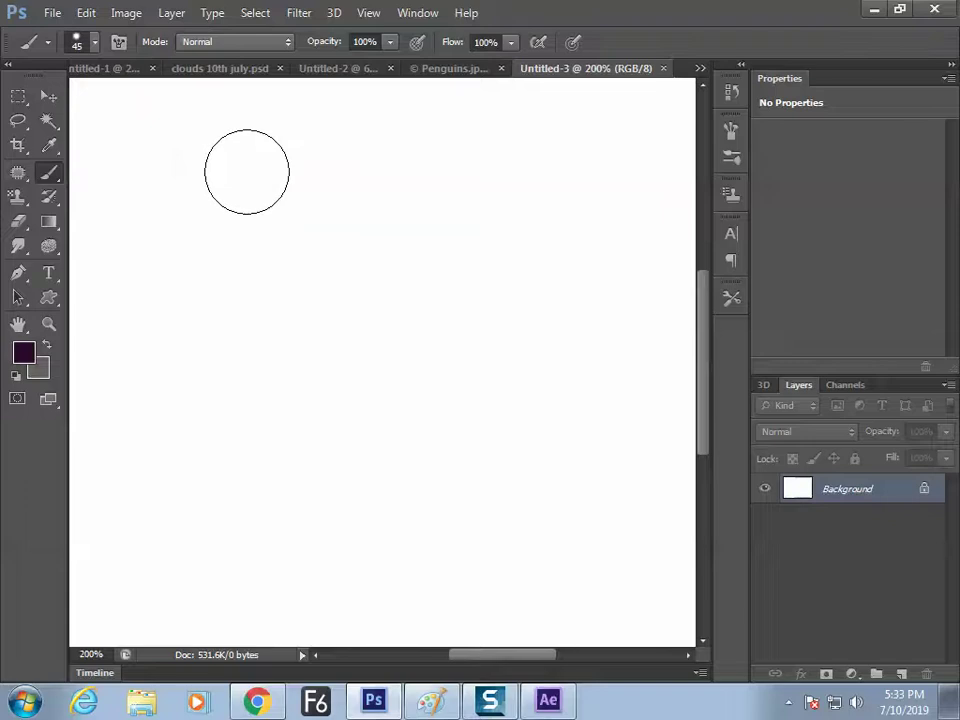
pyautogui.click(243, 168)
# Set the brush blending mode to Dissolve and stamp a dot directly below the Normal one.
pyautogui.click(250, 46)
pyautogui.click(238, 77)
pyautogui.click(248, 261)
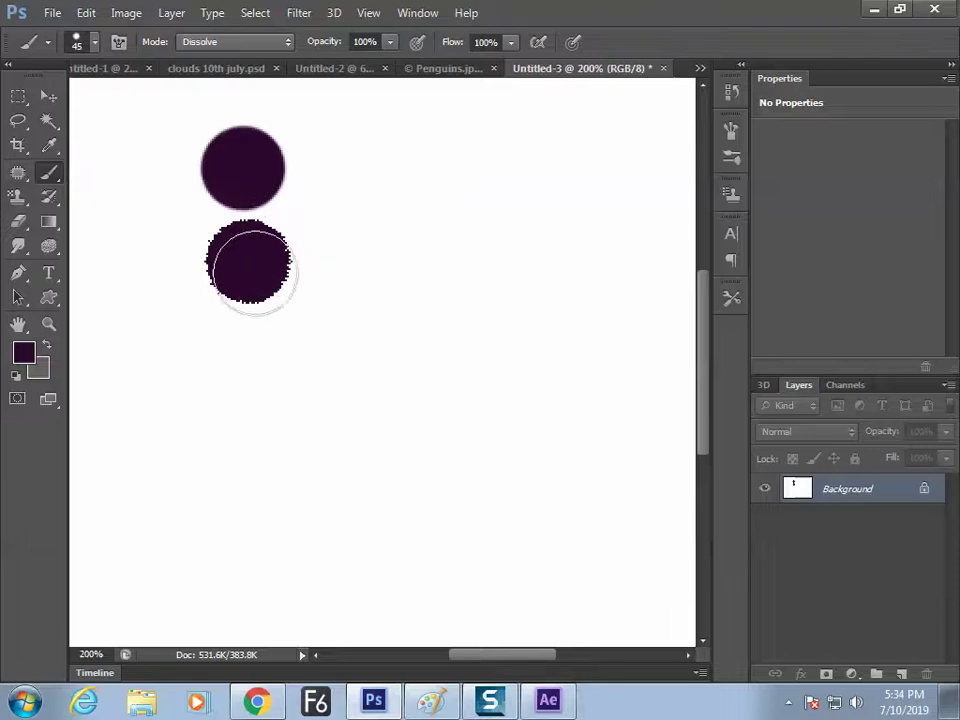
# Lower the brush opacity and stamp two Dissolve dots in a row beside the solid one, the second at 32% opacity.
pyautogui.moveTo(338, 50); pyautogui.dragTo(300, 54)
pyautogui.click(359, 252)
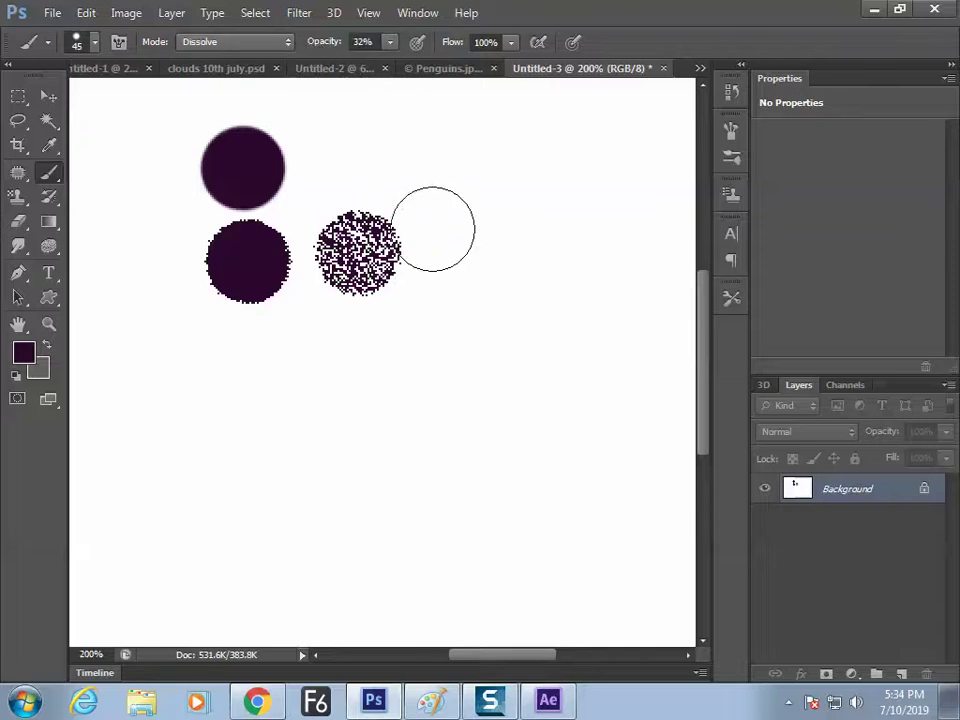
pyautogui.click(465, 245)
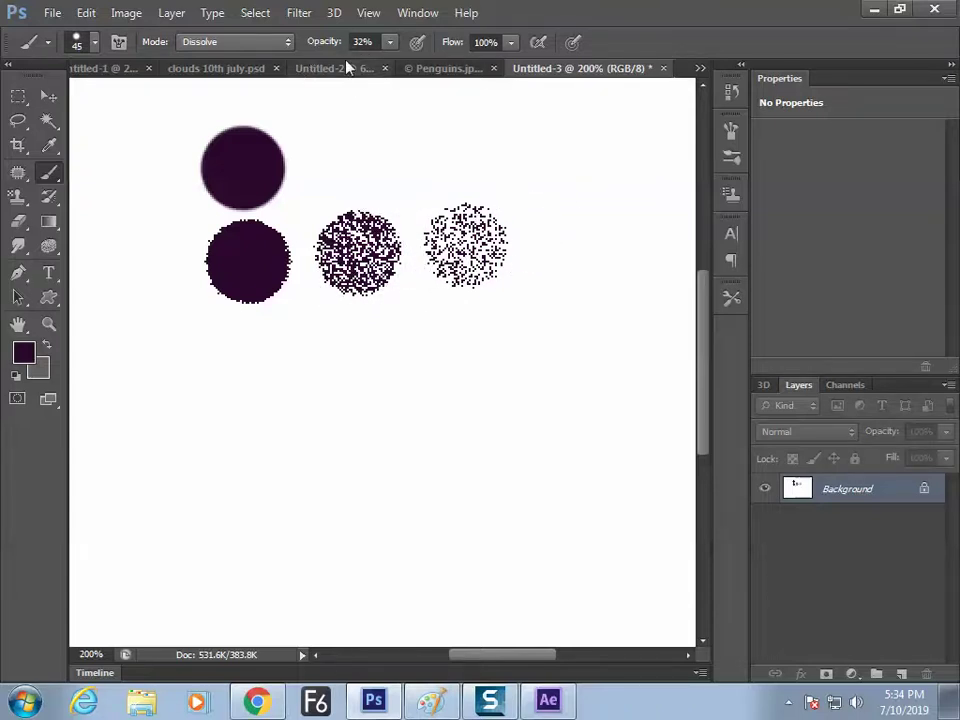
# Set the brush hardness to 0% and opacity to 100%, and stamp a scattered Dissolve dot at the row's right end.
pyautogui.rightClick(397, 238)
pyautogui.moveTo(592, 334); pyautogui.dragTo(407, 333)
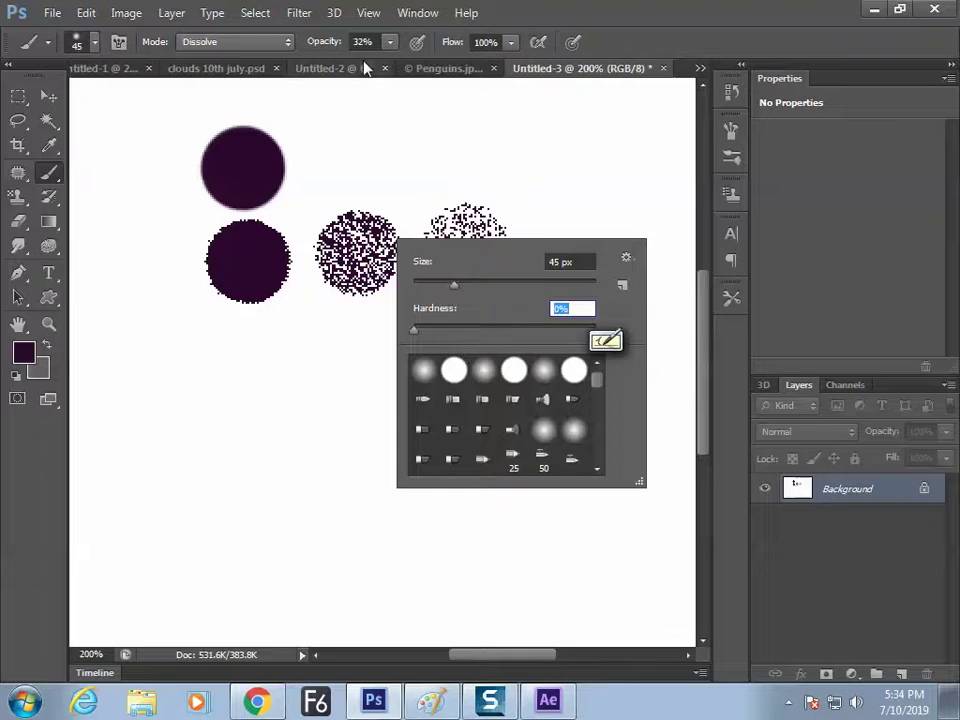
pyautogui.moveTo(321, 43); pyautogui.dragTo(424, 43)
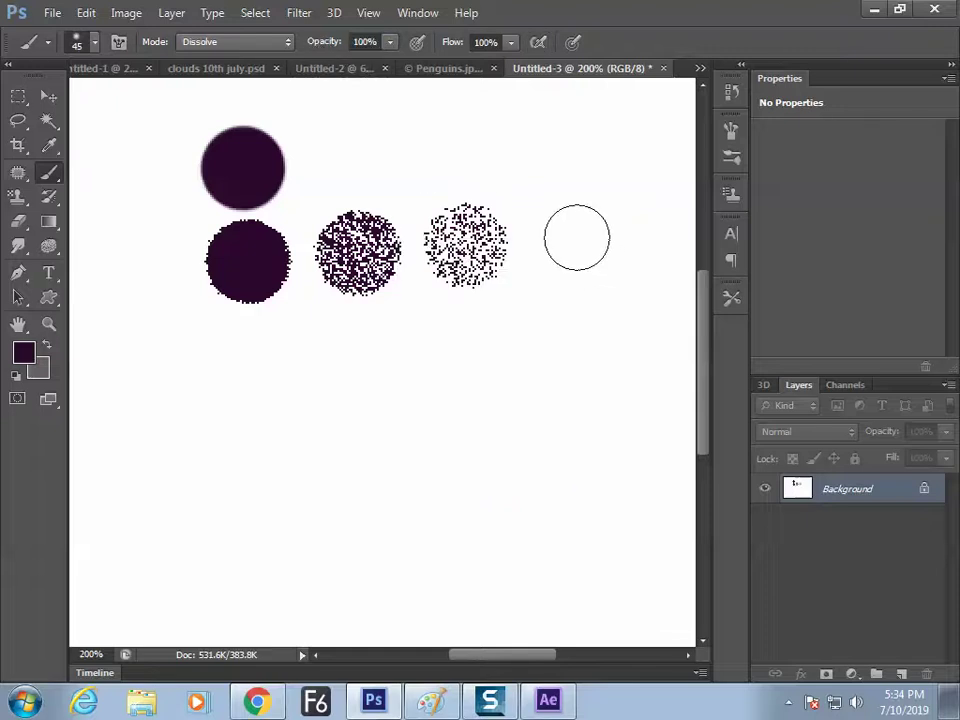
pyautogui.moveTo(578, 242); pyautogui.dragTo(585, 232)
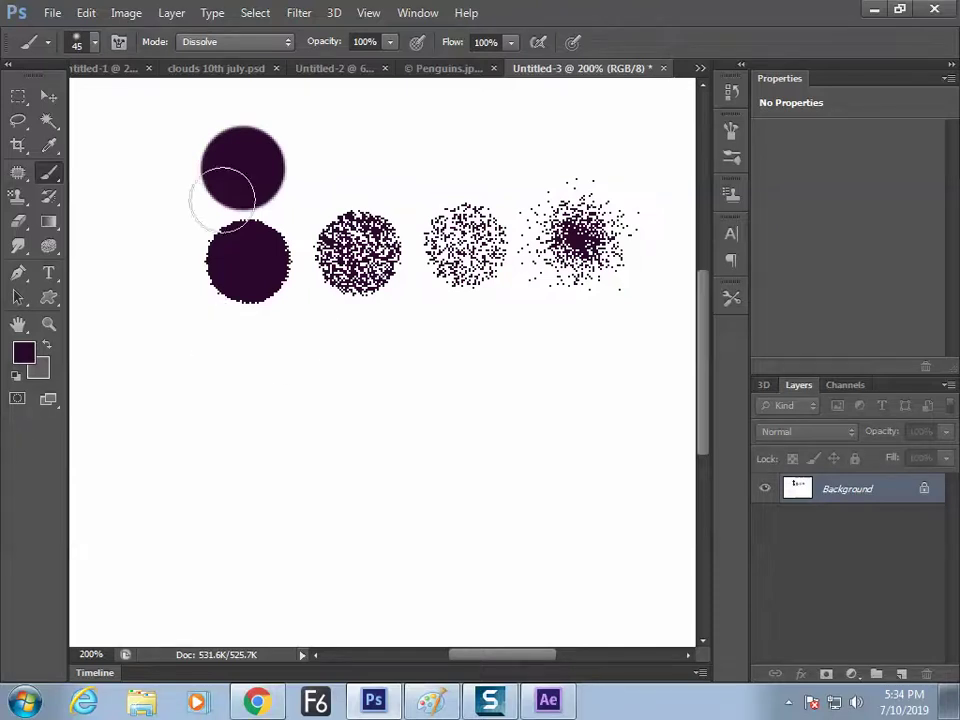
# Set the brush mode back to Normal, stamp a soft dab beside the solid Normal dot, and undo it.
pyautogui.rightClick(354, 207)
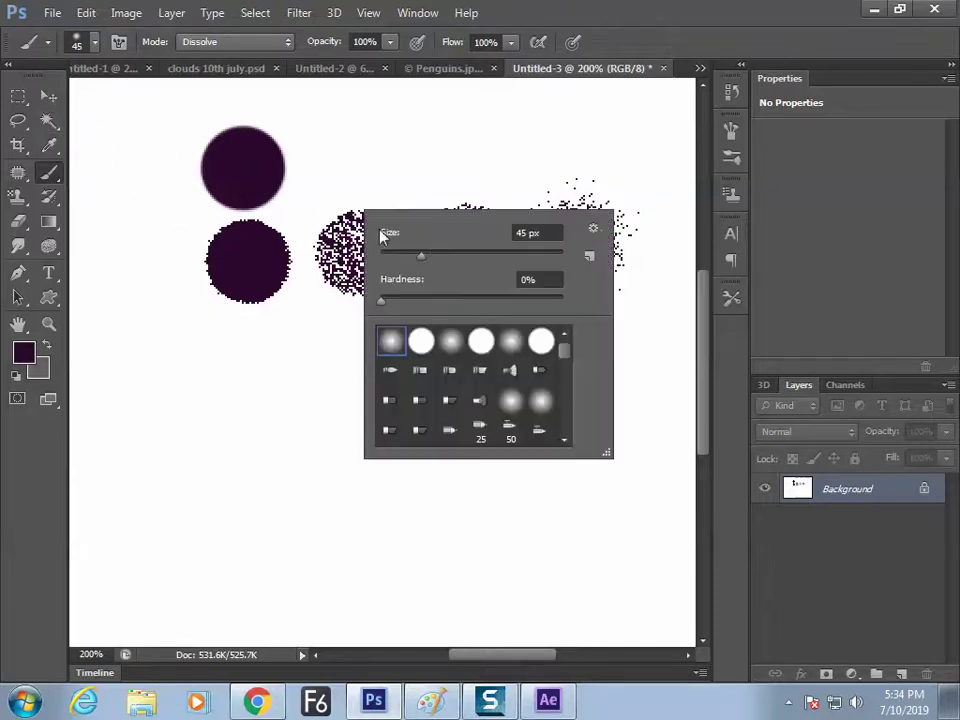
pyautogui.click(268, 41)
pyautogui.click(253, 62)
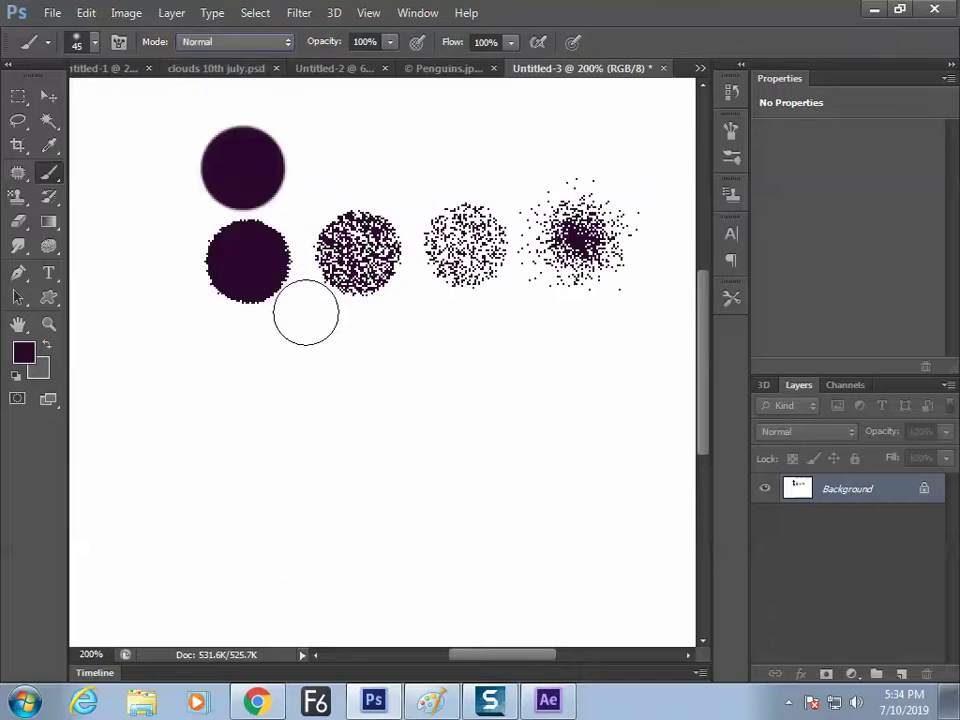
pyautogui.click(136, 192)
pyautogui.press('[')
pyautogui.press('[')
pyautogui.press('[')
pyautogui.press('[')
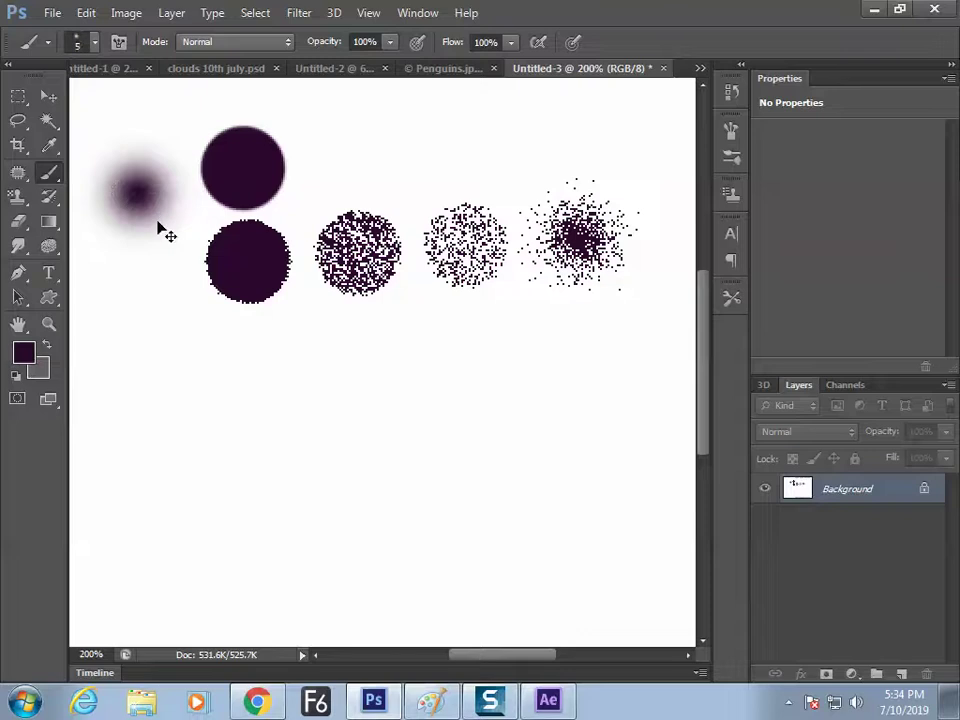
pyautogui.hotkey('ctrl', 'z')
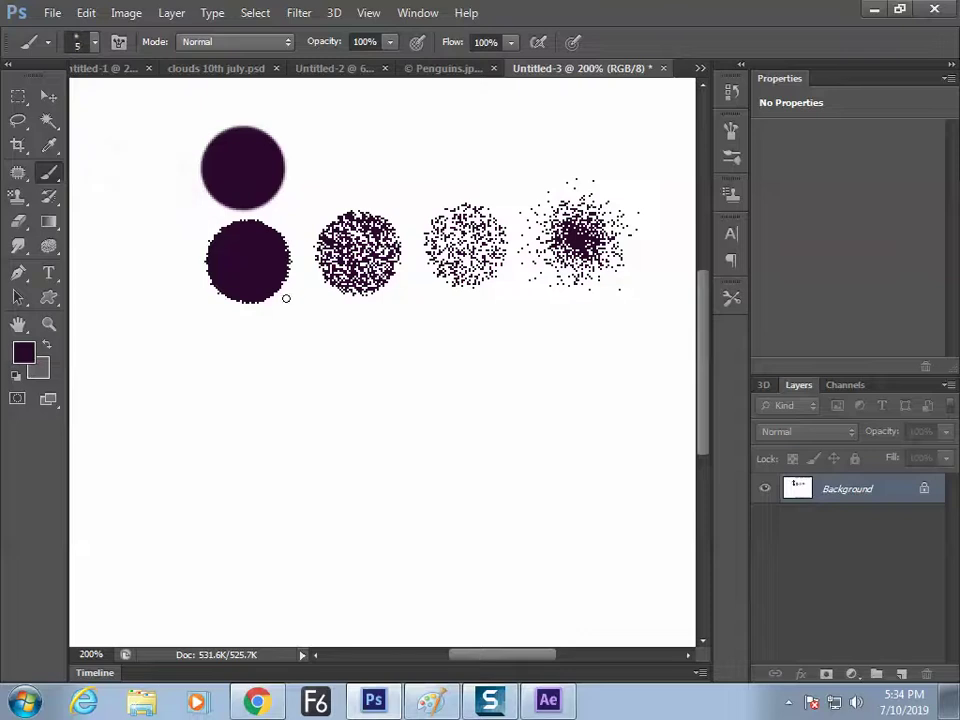
# Reduce the brush to 3 px, underline the first three Dissolve dots and handwrite "opacity" beneath the line.
pyautogui.press('[')
pyautogui.press('[')
pyautogui.moveTo(261, 331); pyautogui.dragTo(470, 312)
pyautogui.moveTo(338, 366)
pyautogui.mouseDown()
pyautogui.moveTo(357, 393)
pyautogui.moveTo(357, 379)
pyautogui.moveTo(400, 375)
pyautogui.moveTo(410, 355)
pyautogui.moveTo(407, 371)
pyautogui.moveTo(437, 404)
pyautogui.mouseUp()
# Underline the scattered dot, handwrite "Hardness" beneath it, and draw a vertical line separating it from the opacity dots.
pyautogui.moveTo(546, 315); pyautogui.dragTo(606, 309)
pyautogui.moveTo(561, 334)
pyautogui.mouseDown()
pyautogui.moveTo(561, 376)
pyautogui.moveTo(582, 352)
pyautogui.mouseUp()
pyautogui.moveTo(581, 336)
pyautogui.mouseDown()
pyautogui.moveTo(583, 376)
pyautogui.moveTo(605, 372)
pyautogui.mouseUp()
pyautogui.moveTo(608, 370)
pyautogui.mouseDown()
pyautogui.moveTo(622, 334)
pyautogui.moveTo(630, 350)
pyautogui.moveTo(674, 350)
pyautogui.mouseUp()
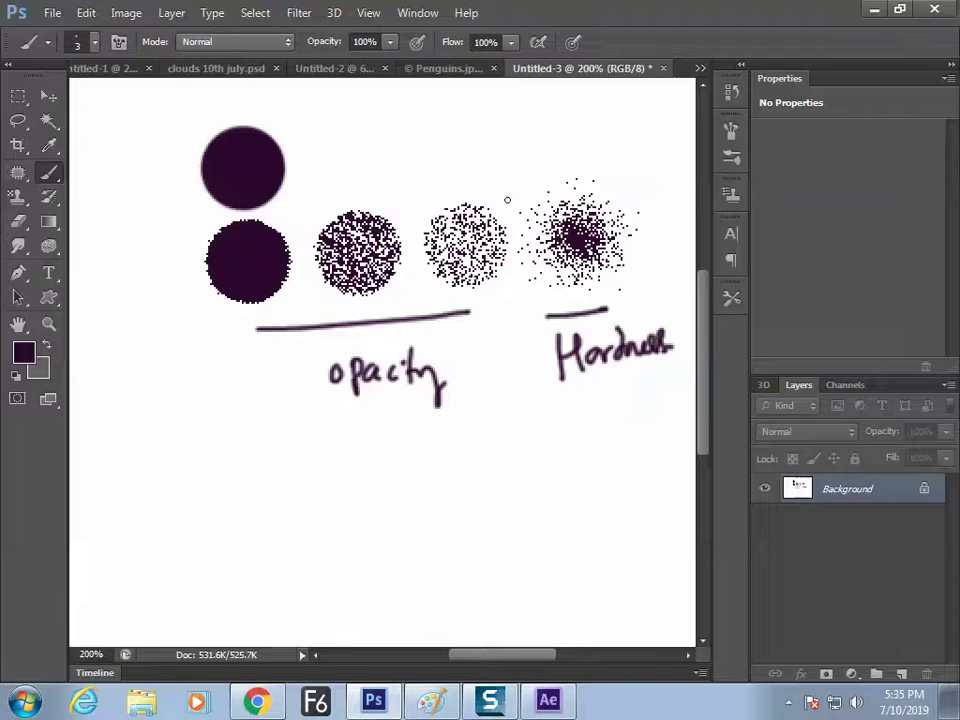
pyautogui.moveTo(510, 186); pyautogui.dragTo(515, 343)
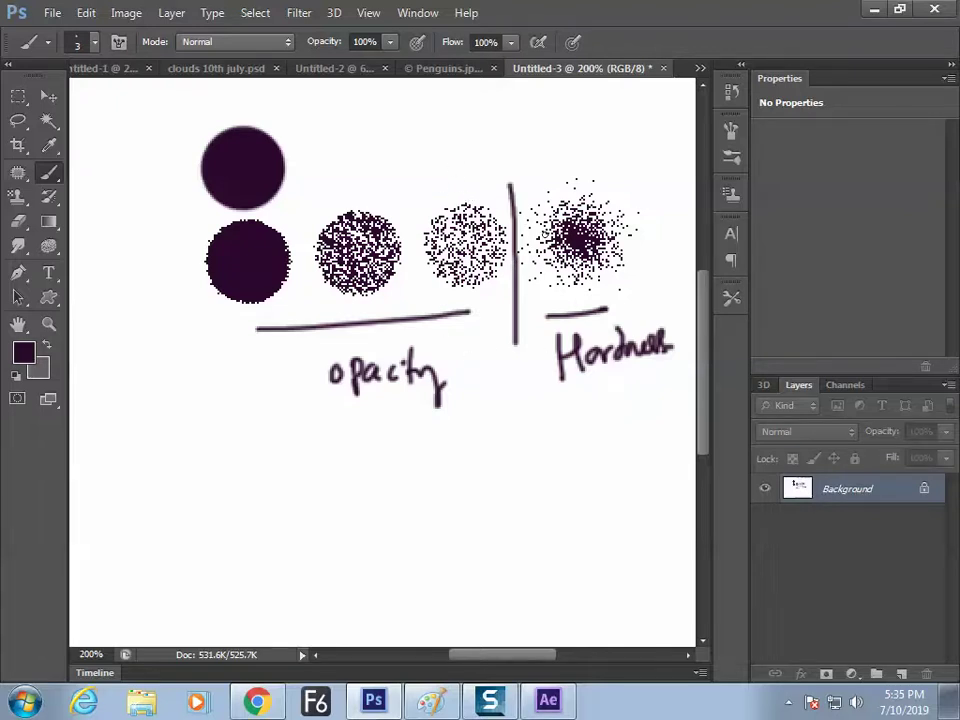
# Write a circled 1 beside the Normal dot's row and a circled 2 beside the Dissolve row.
pyautogui.moveTo(701, 308); pyautogui.dragTo(705, 312)
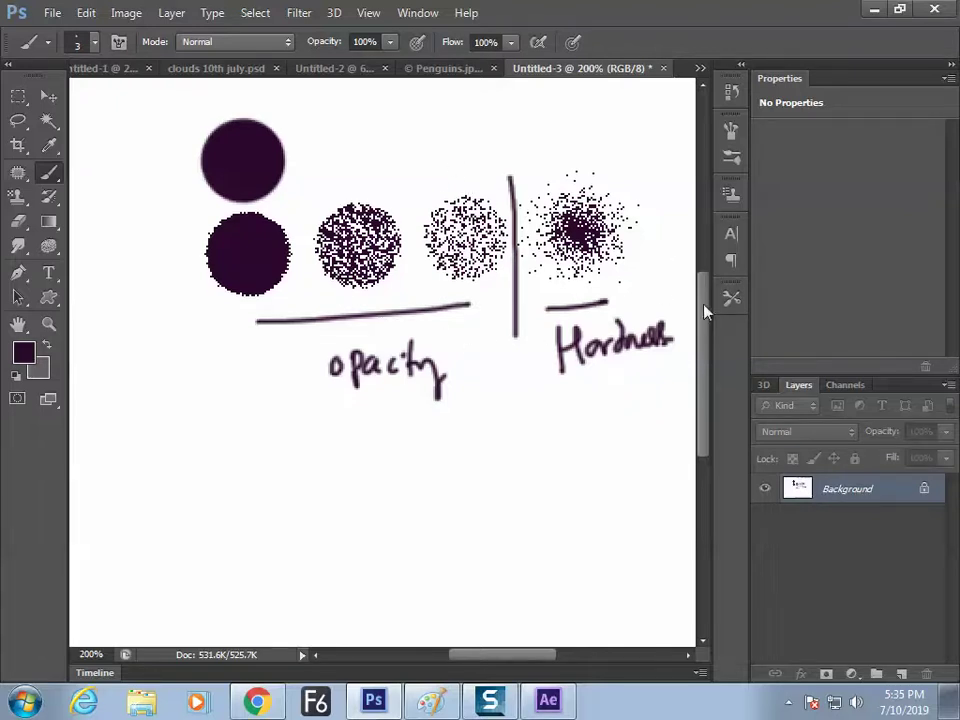
pyautogui.moveTo(104, 139)
pyautogui.mouseDown()
pyautogui.moveTo(105, 182)
pyautogui.moveTo(122, 154)
pyautogui.moveTo(110, 134)
pyautogui.mouseUp()
pyautogui.moveTo(98, 272); pyautogui.dragTo(121, 241)
pyautogui.moveTo(108, 258)
pyautogui.mouseDown()
pyautogui.moveTo(104, 293)
pyautogui.moveTo(122, 243)
pyautogui.mouseUp()
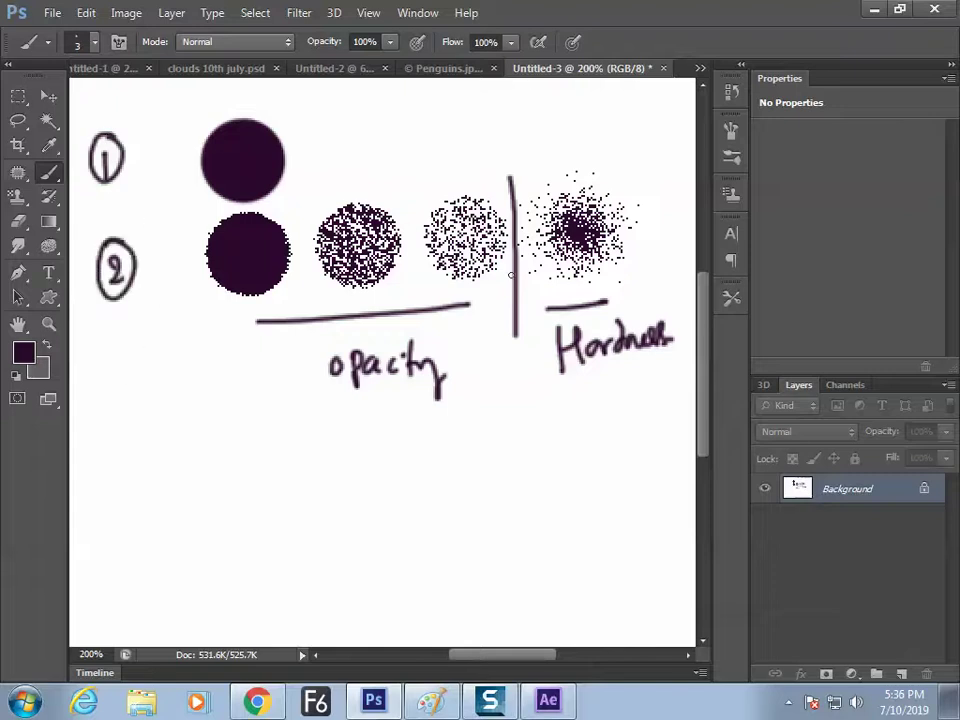